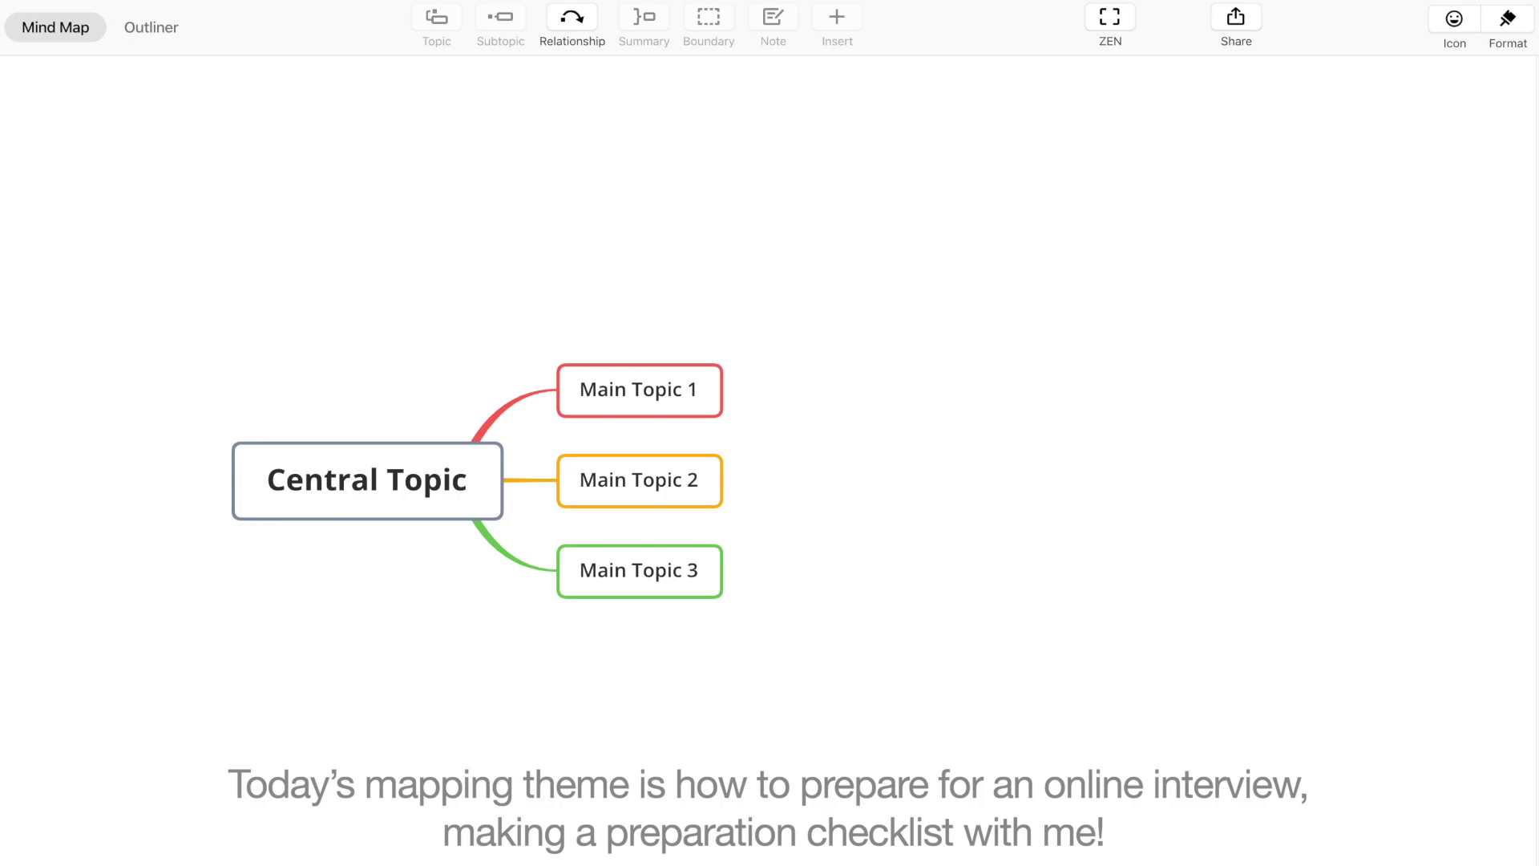
Change the Central Topic text to 'Prep for an Online Interview with Me'.
{"action": "left_click", "coordinate": [384, 455]}
{"action": "double_click", "coordinate": [382, 465]}
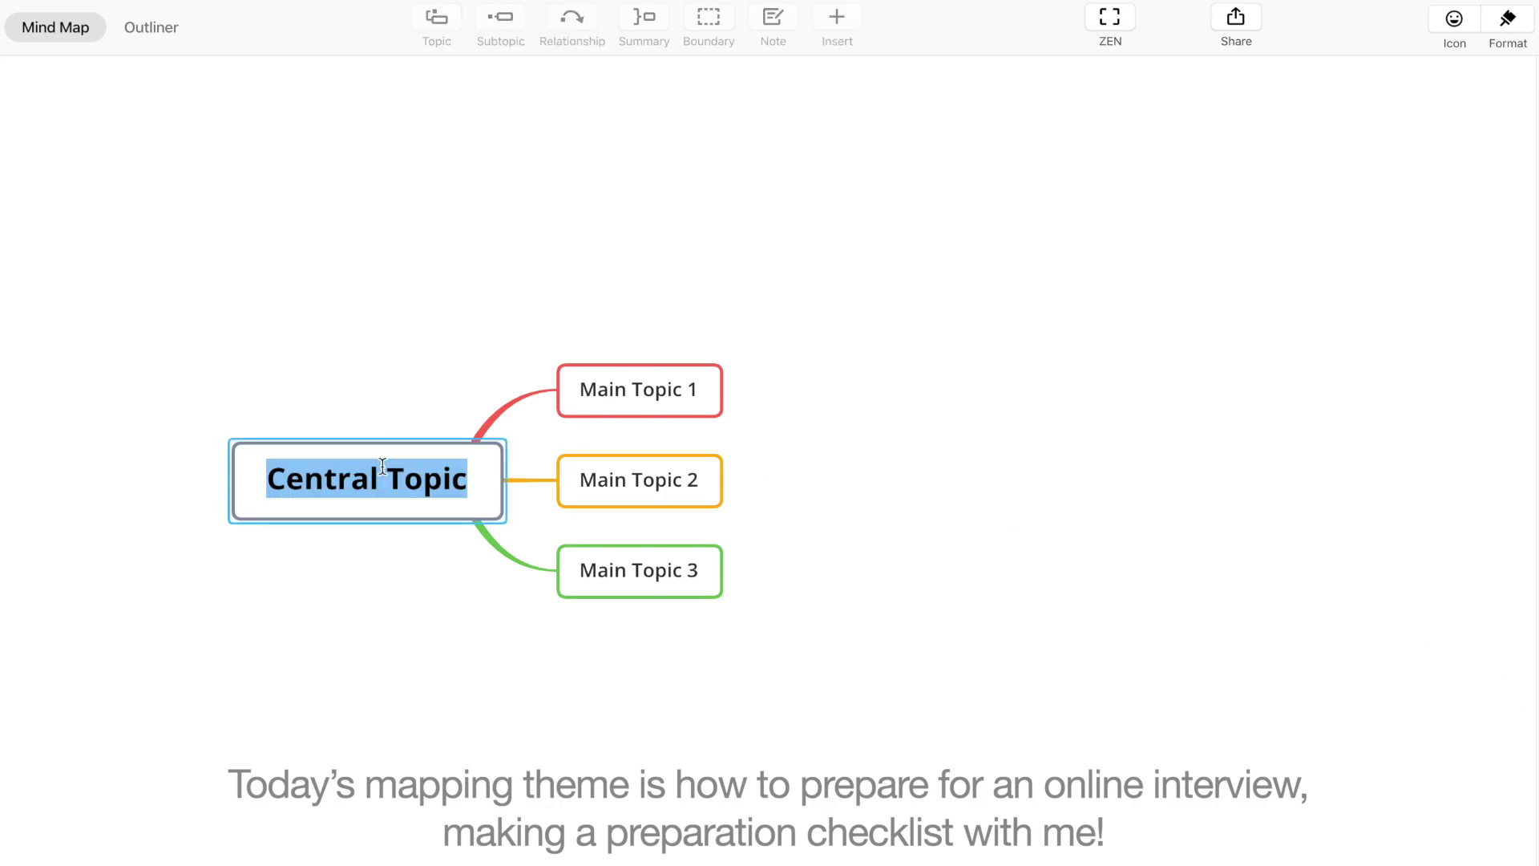
{"action": "type", "text": "Prep"}
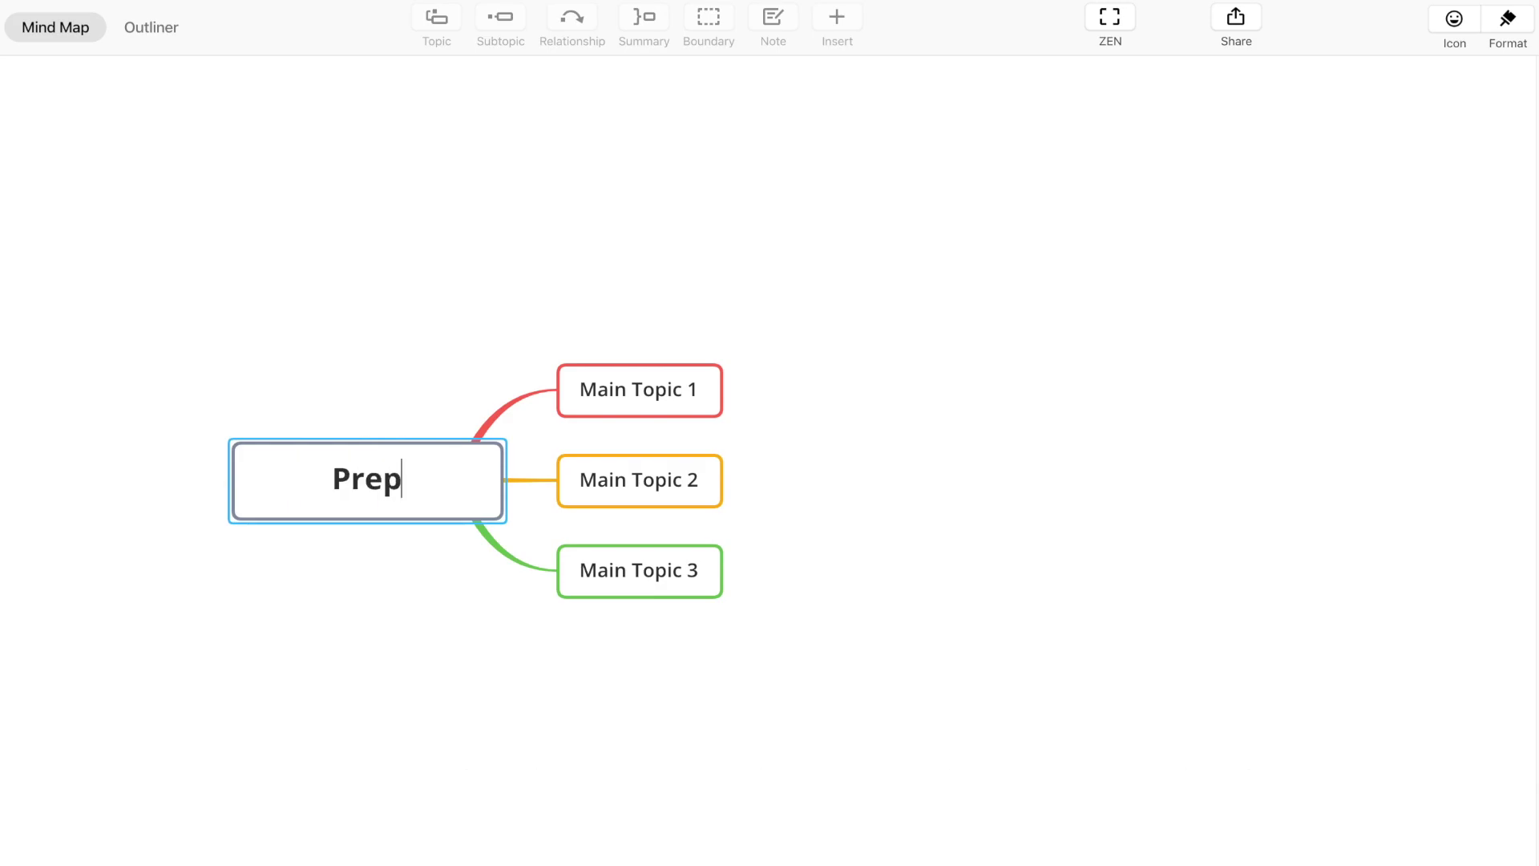
{"action": "type", "text": " for "}
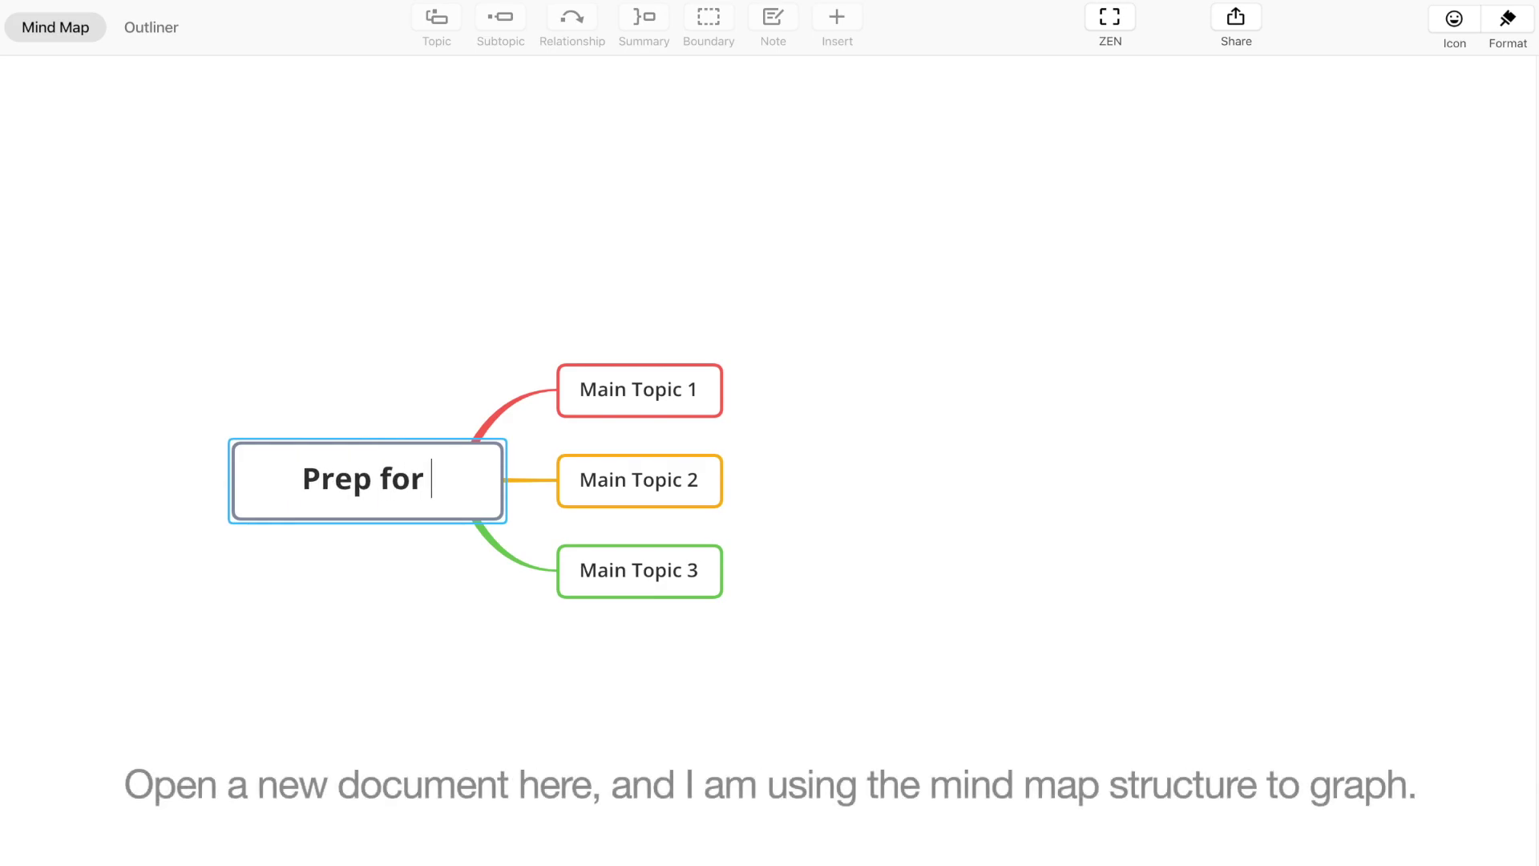
{"action": "type", "text": "an Onlin"}
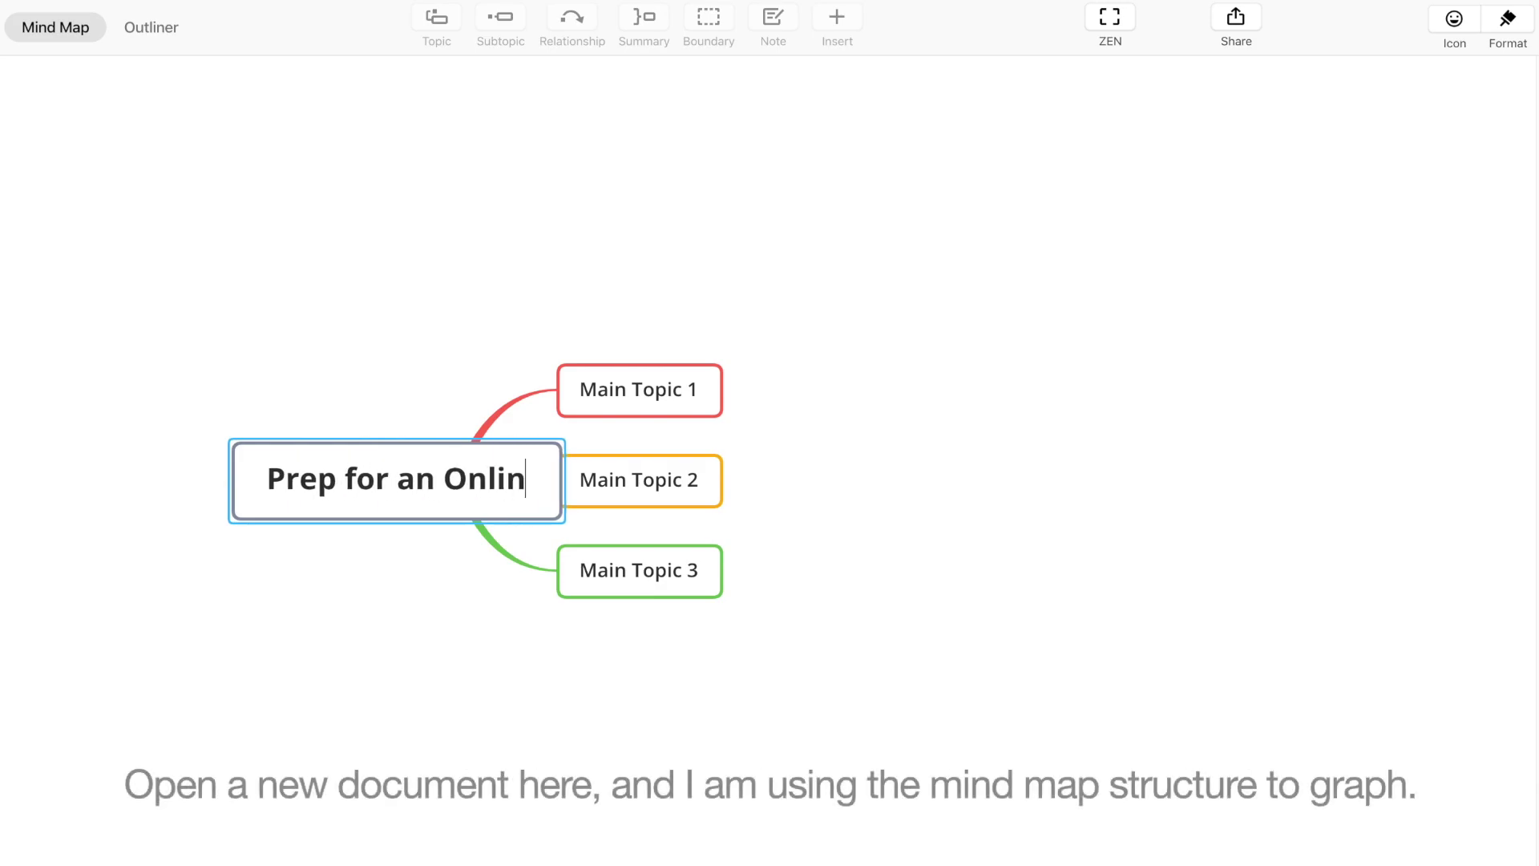
{"action": "type", "text": "e Interview with Me"}
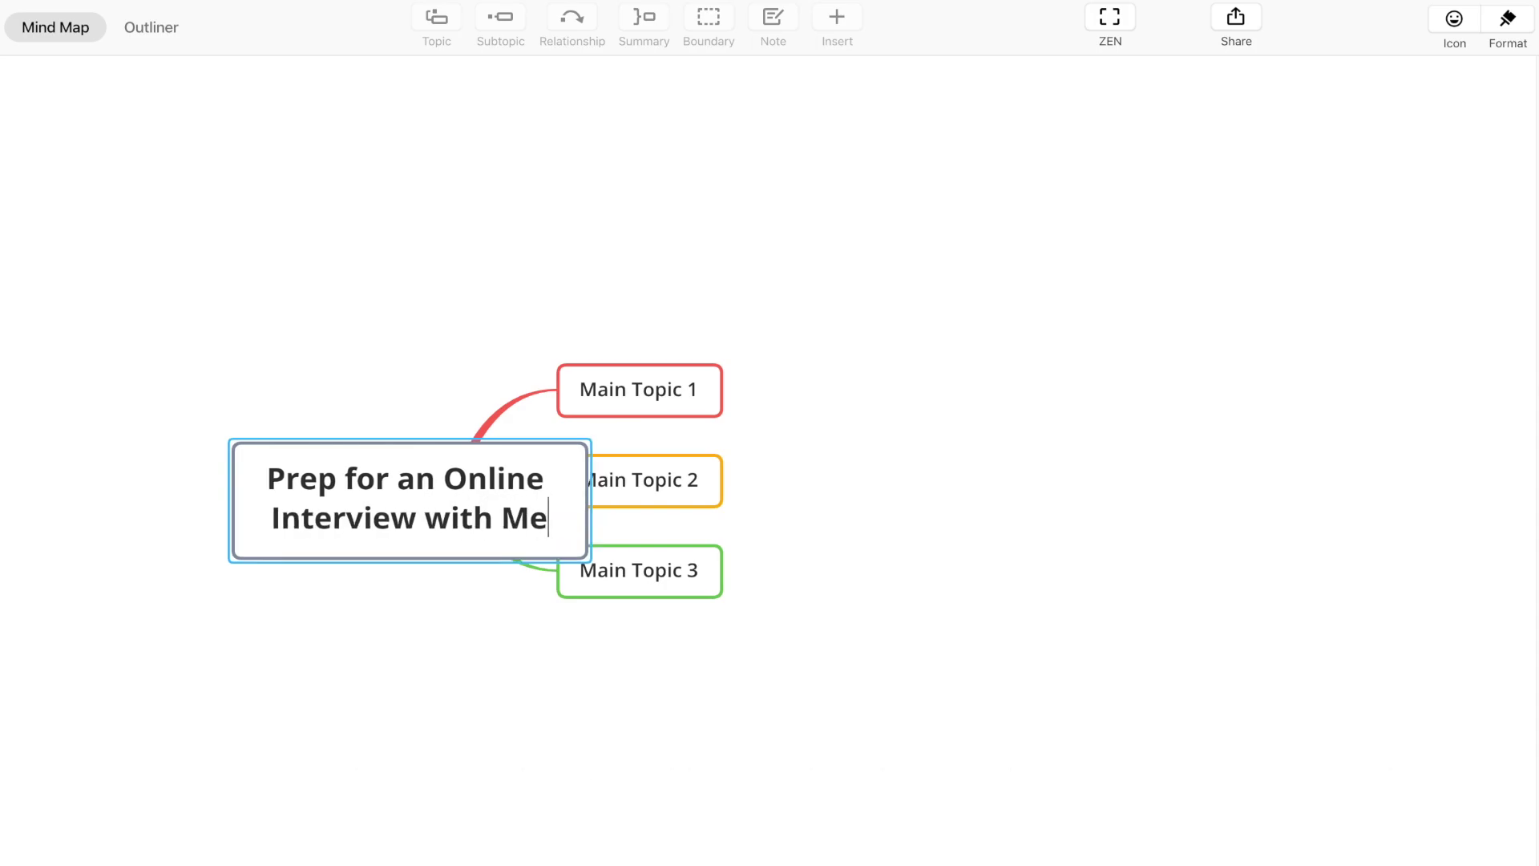
{"action": "key", "text": "Return"}
Apply a blue multi-branch colour palette to the map's branches.
{"action": "left_click", "coordinate": [651, 401]}
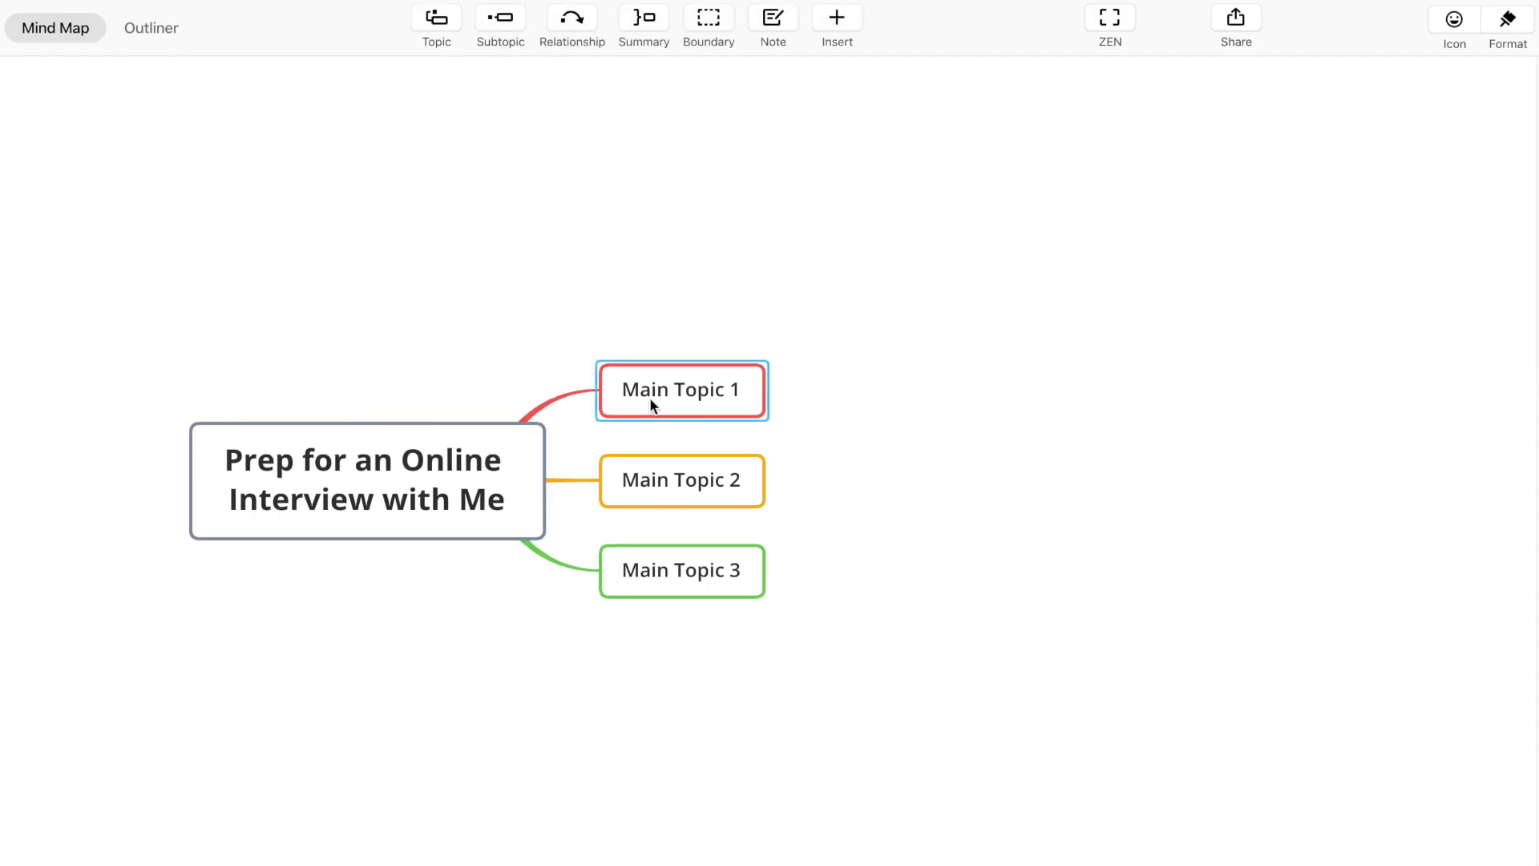
{"action": "left_click", "coordinate": [1507, 24]}
{"action": "key", "text": "Left"}
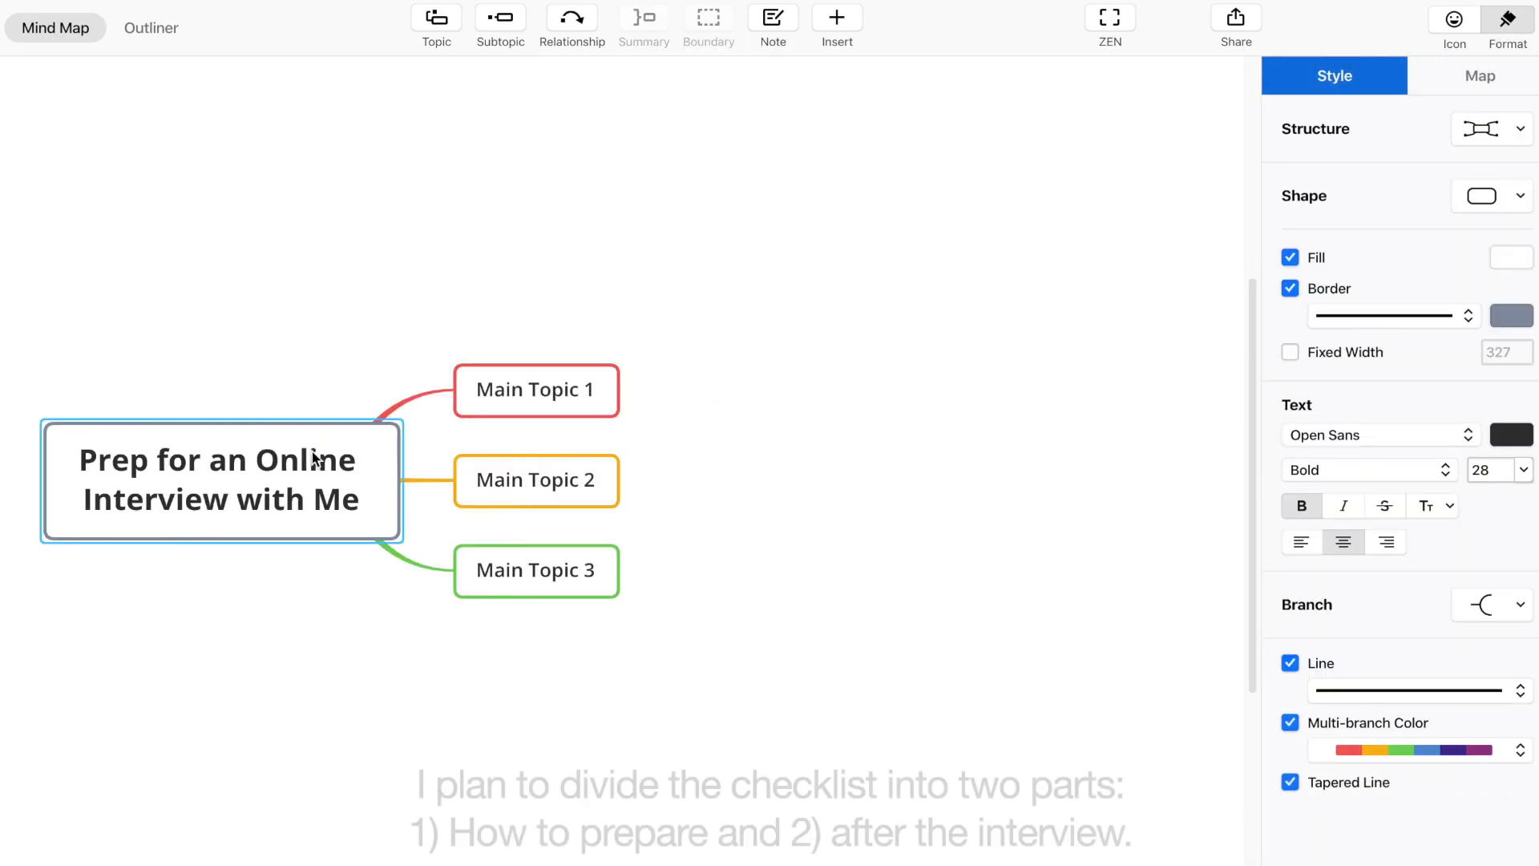
{"action": "left_click", "coordinate": [1435, 757]}
{"action": "left_click", "coordinate": [1435, 852]}
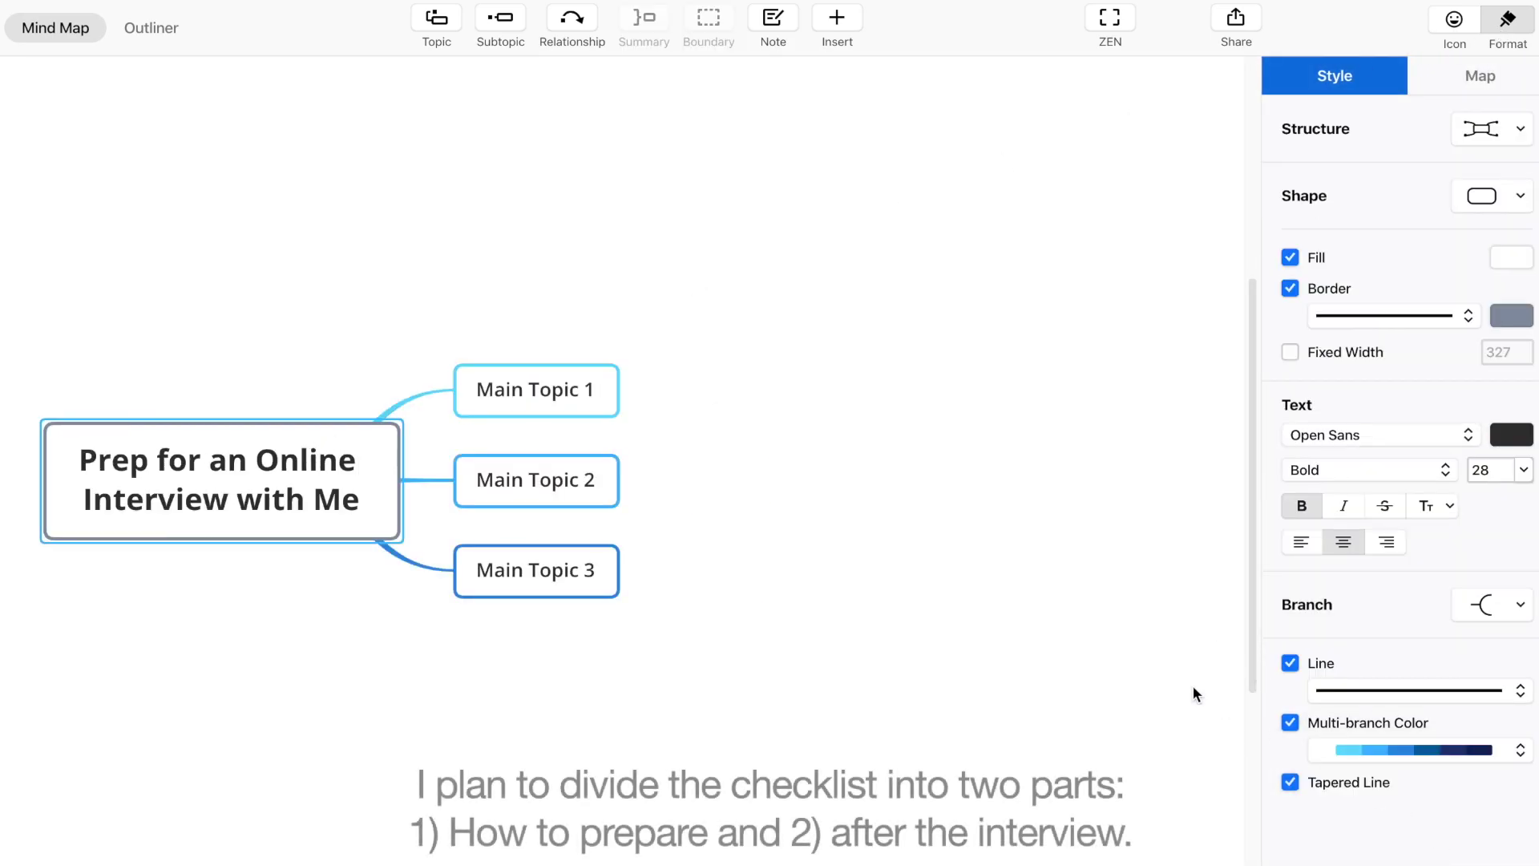
Rename Main Topic 1 to 'How to Prepare' and add a subtopic under it.
{"action": "left_click", "coordinate": [1487, 24]}
{"action": "double_click", "coordinate": [713, 387]}
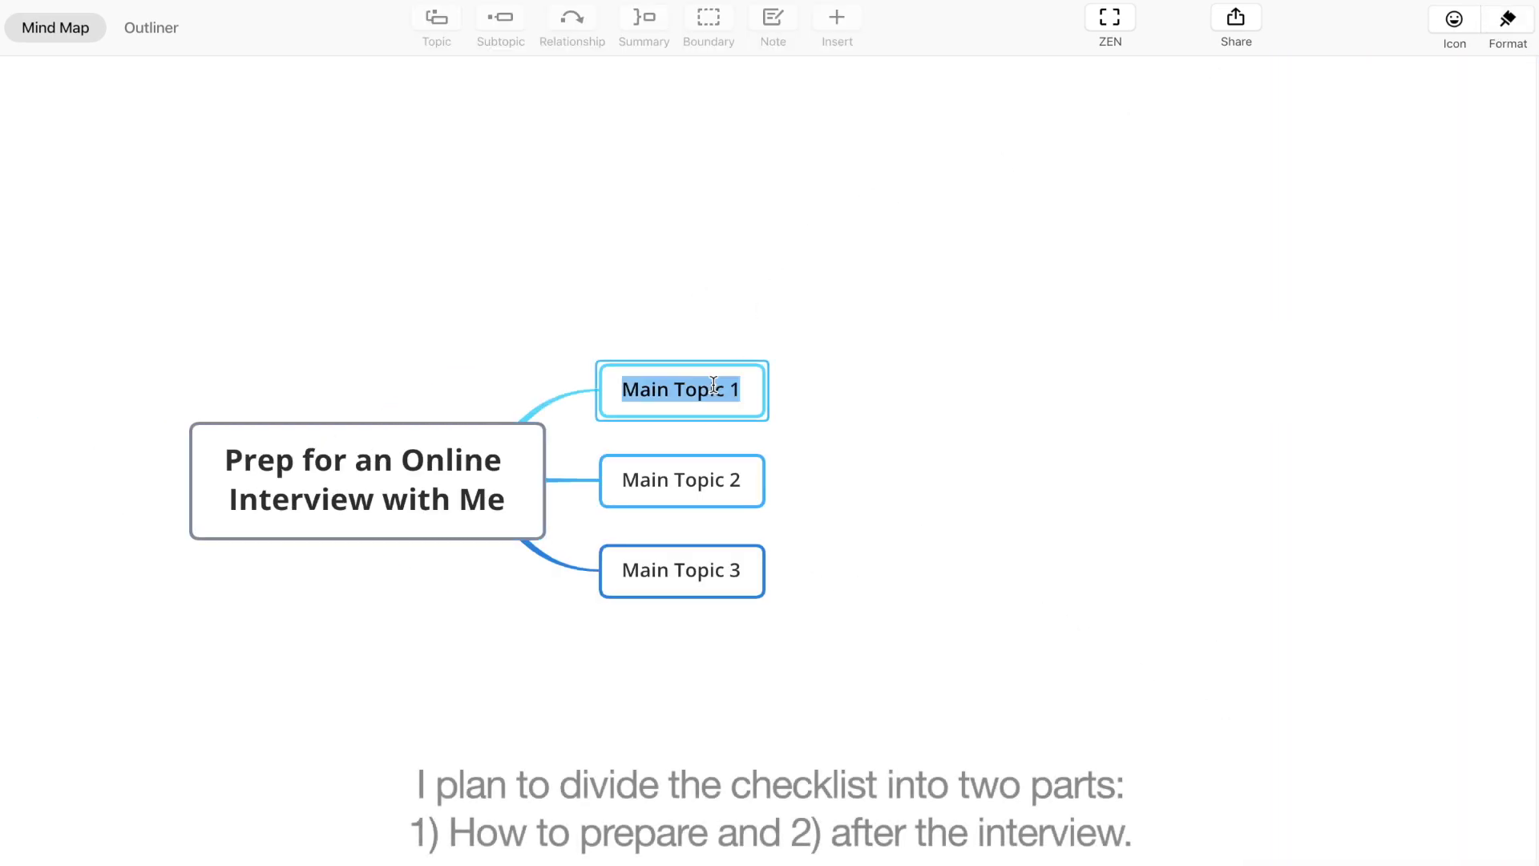
{"action": "type", "text": "How to Prepare"}
{"action": "key", "text": "Return"}
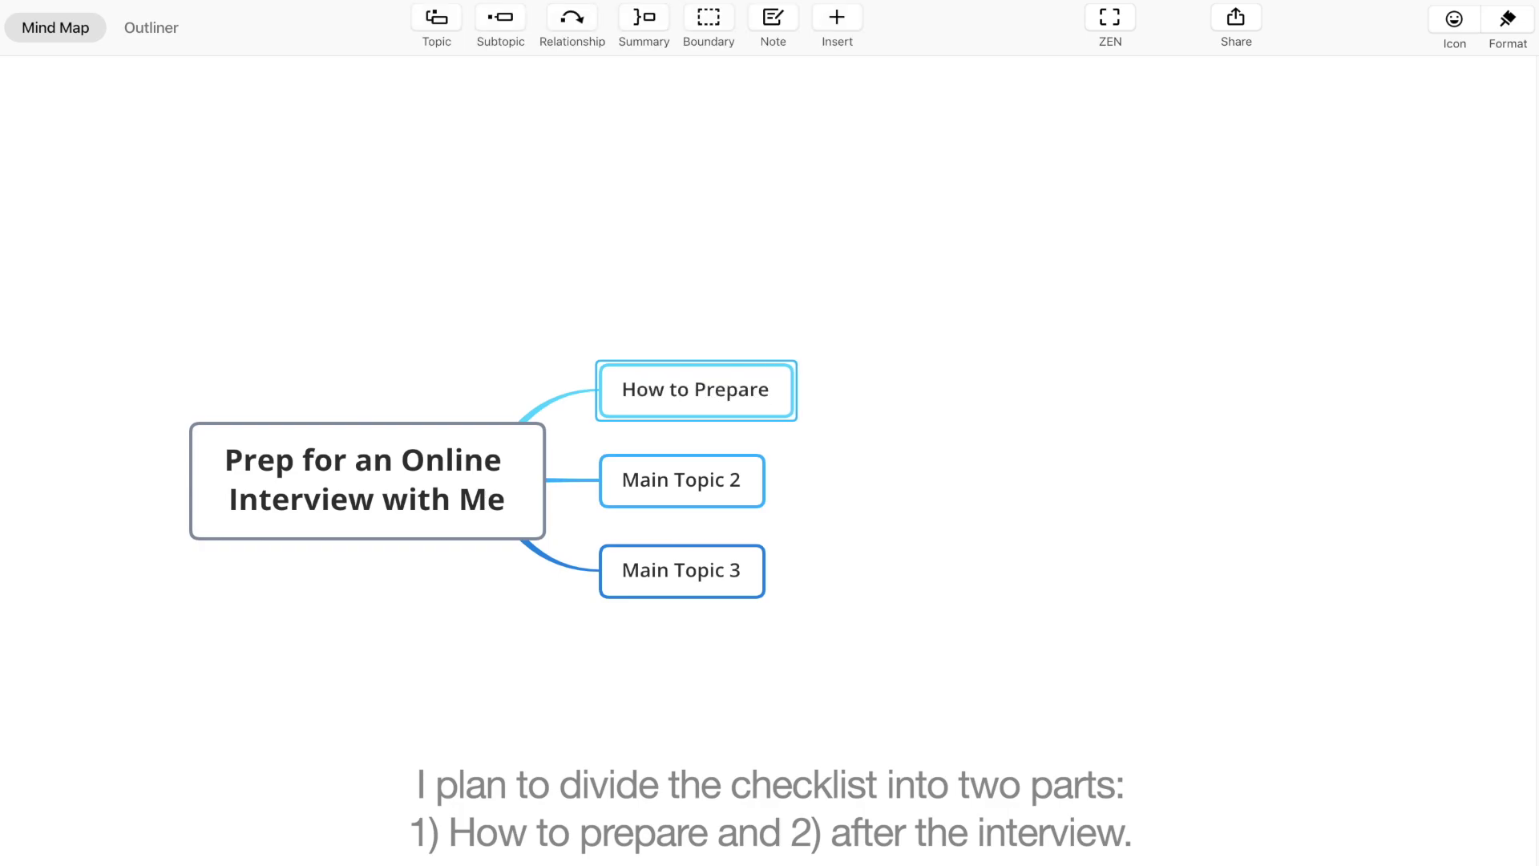
{"action": "key", "text": "Tab"}
Add 'How to research?' with a 'research' child listing company background, job functions and Q&A points.
{"action": "type", "text": "H"}
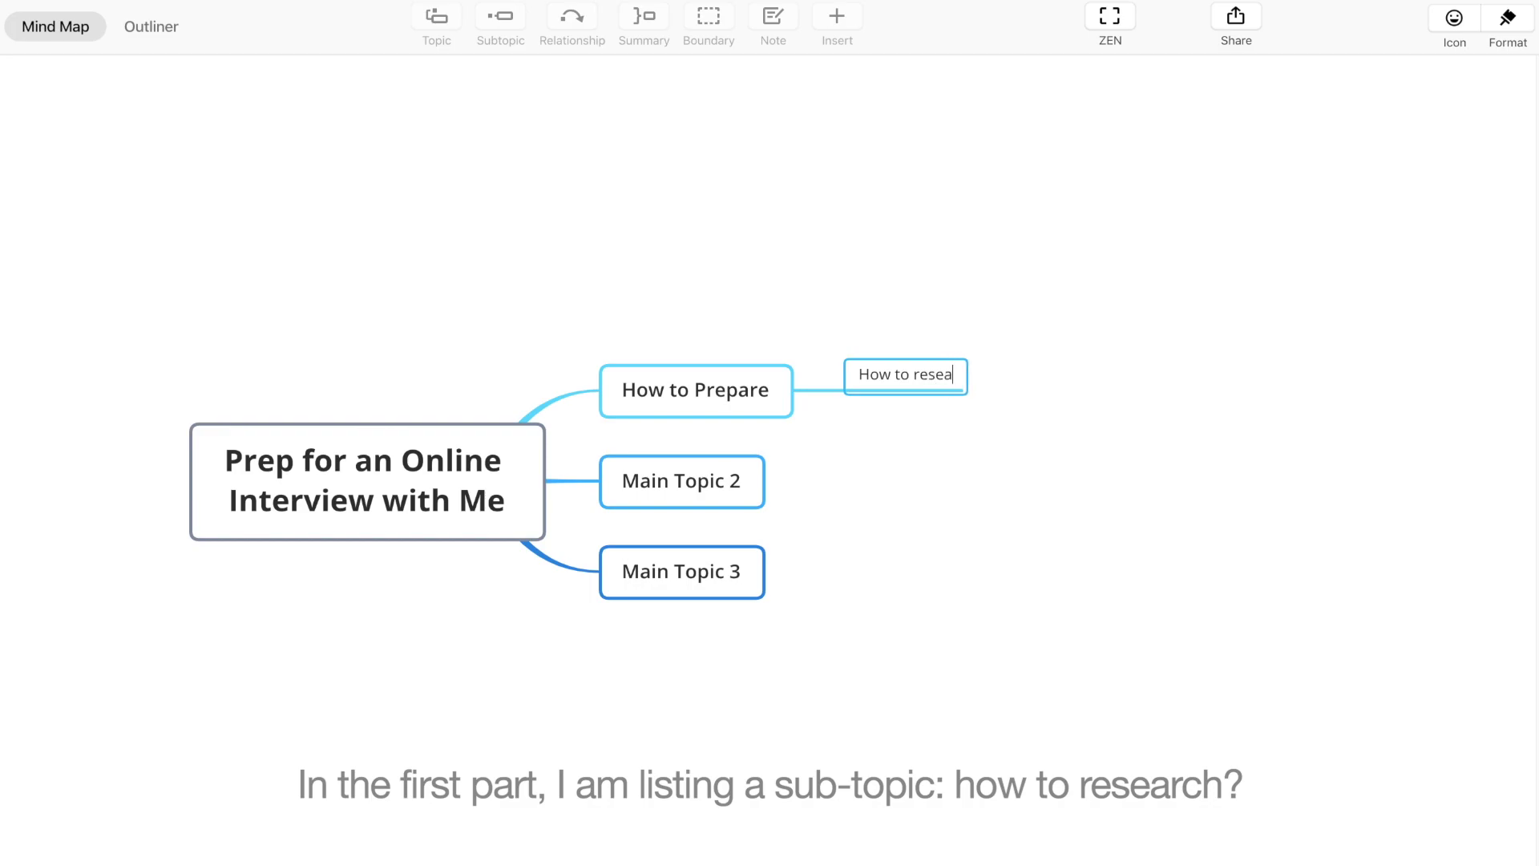
{"action": "type", "text": "ow to research?"}
{"action": "key", "text": "Tab"}
{"action": "key", "text": "Return"}
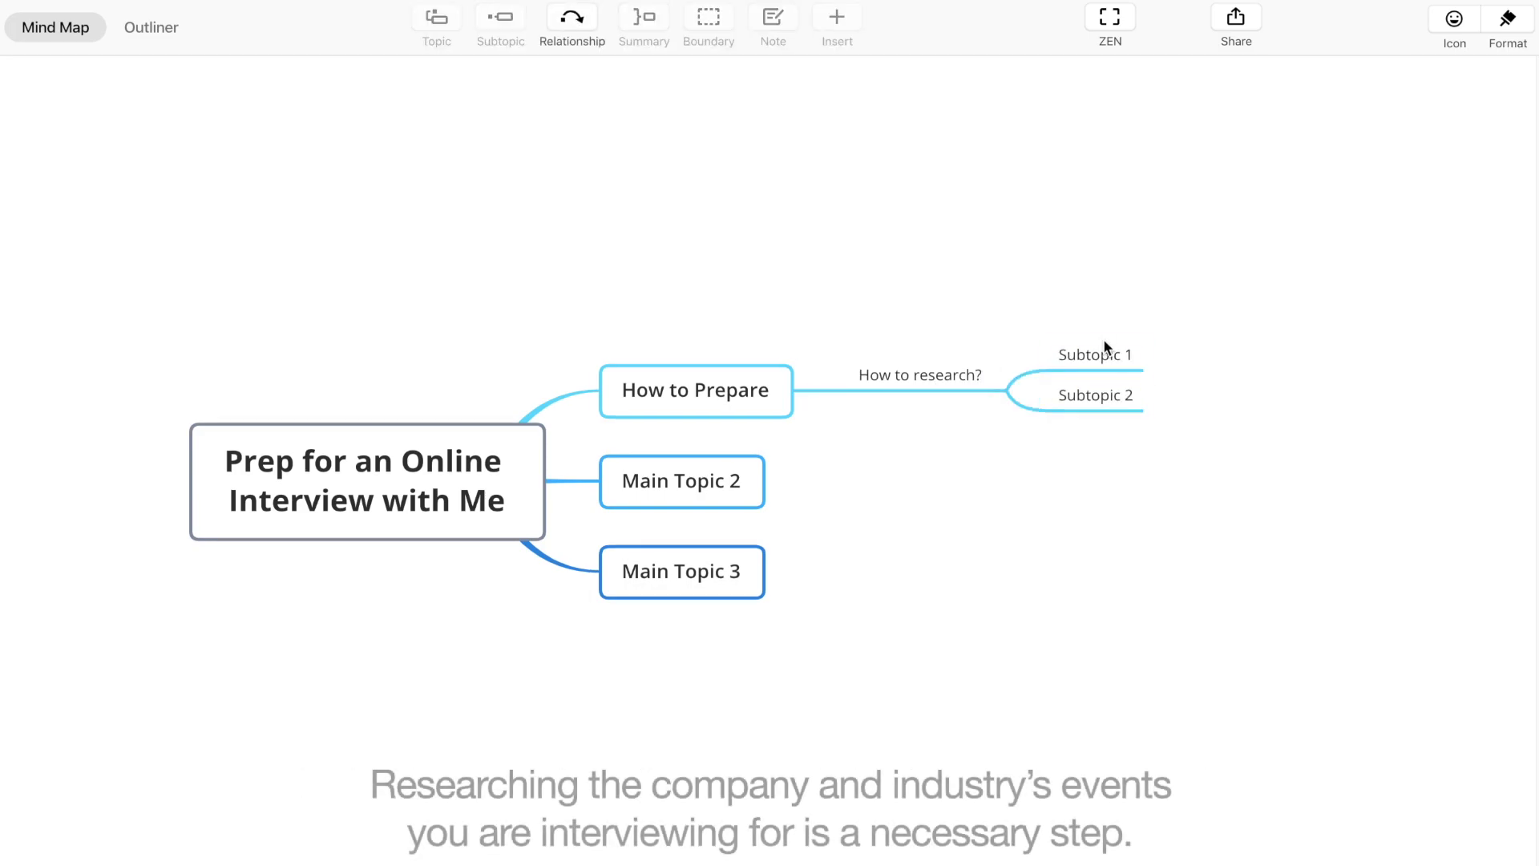
{"action": "left_click", "coordinate": [1104, 345]}
{"action": "type", "text": "research"}
{"action": "key", "text": "Tab"}
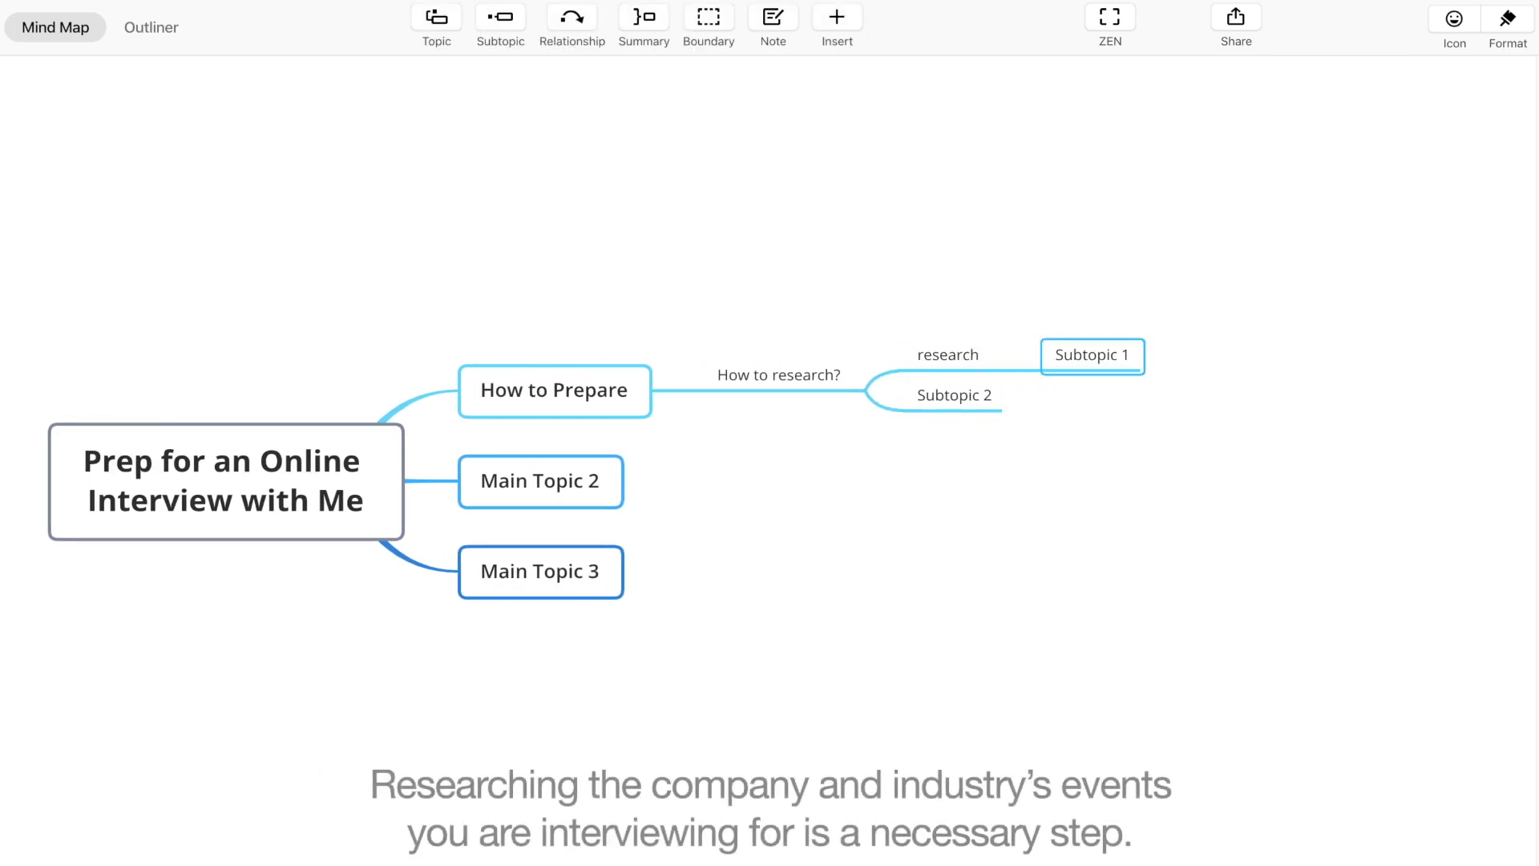
{"action": "type", "text": "company background,"}
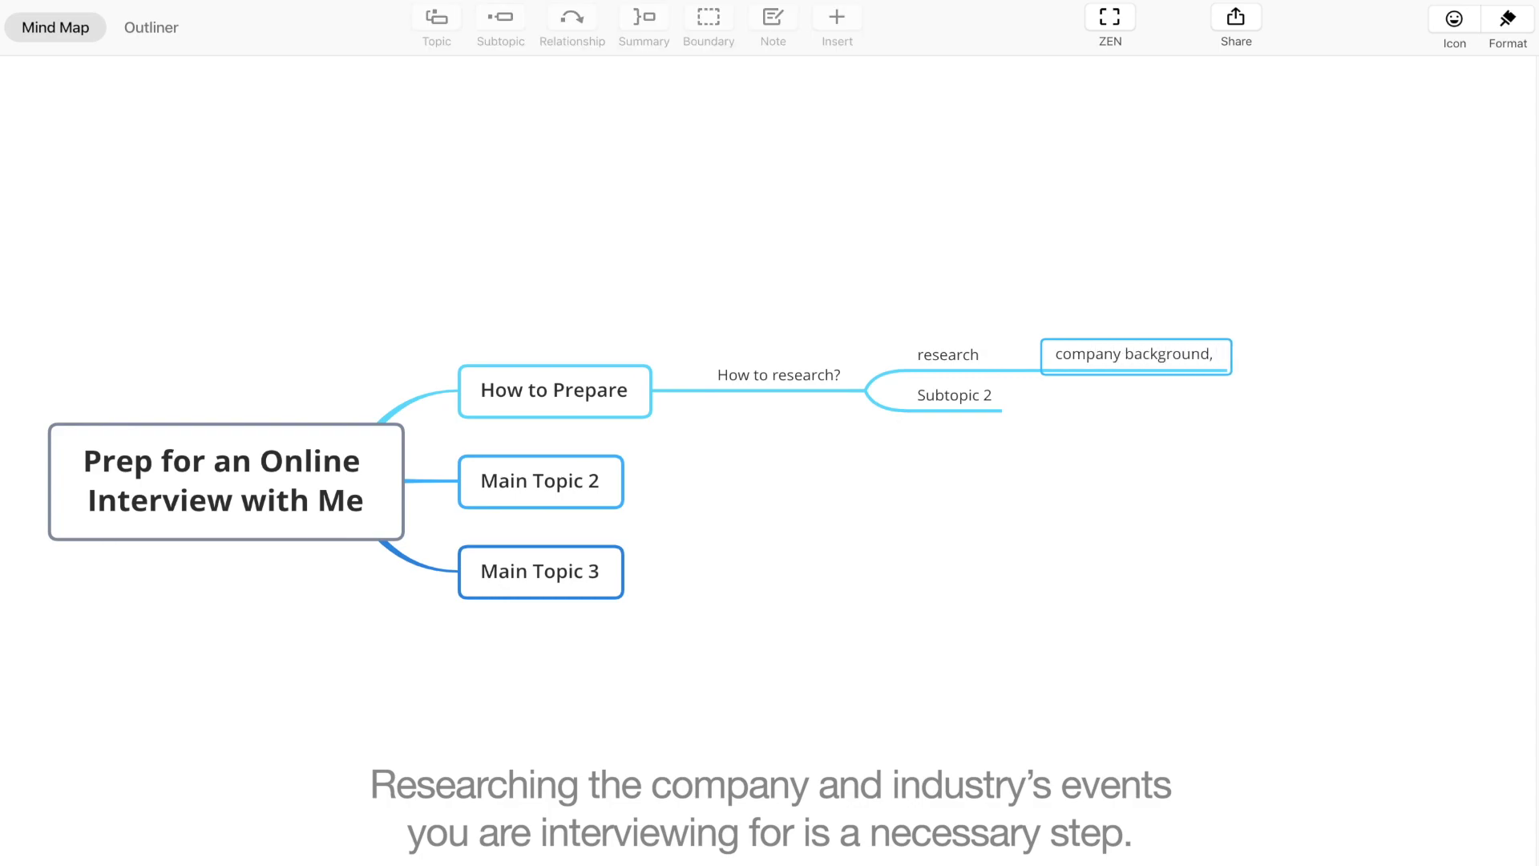
{"action": "type", "text": " marketing, products,"}
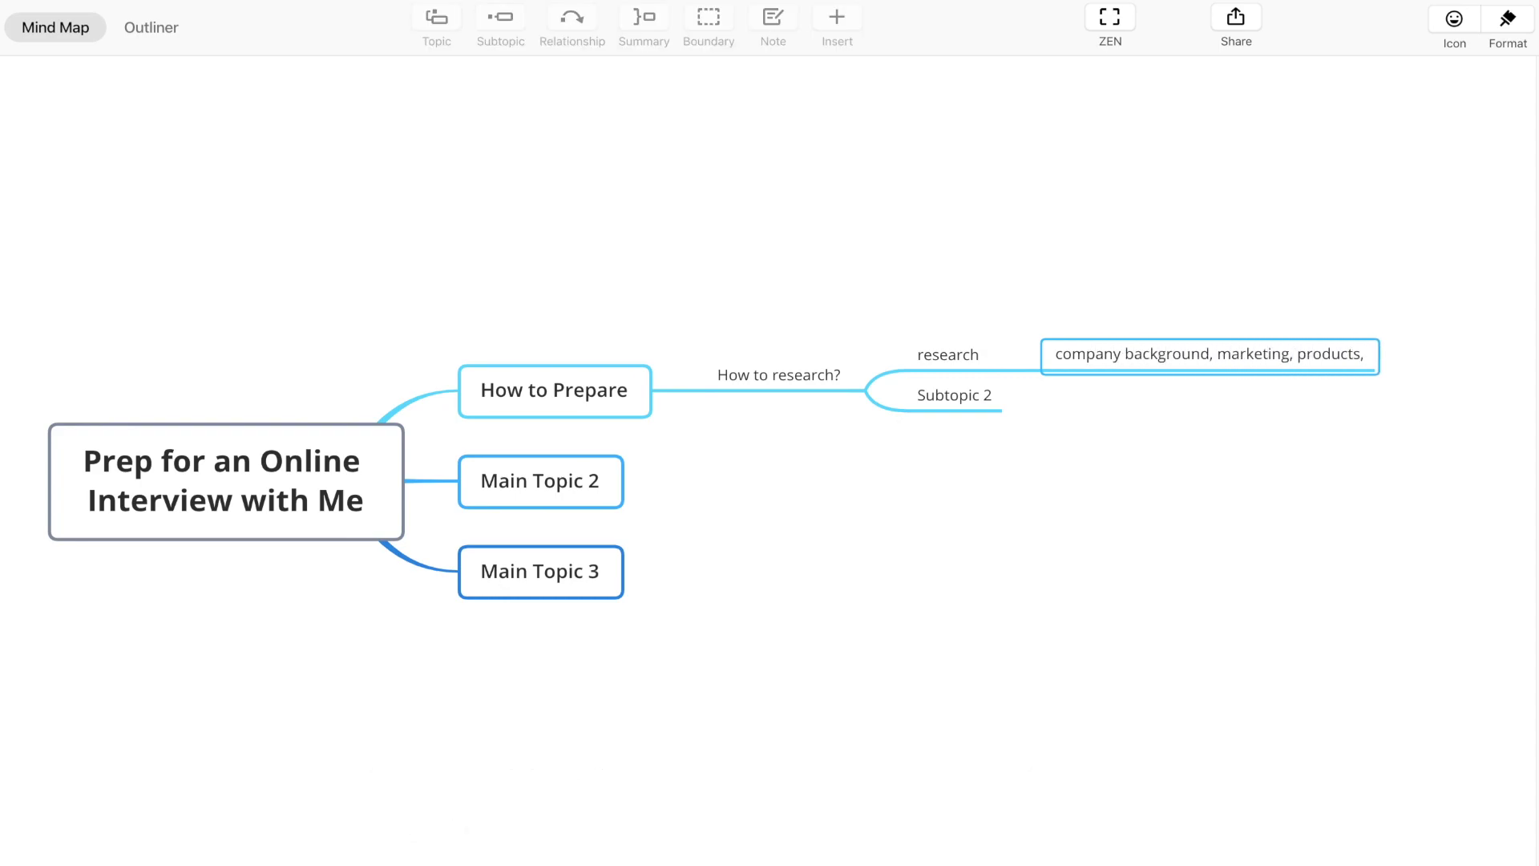
{"action": "type", "text": " visions, erent activities"}
{"action": "key", "text": "Return"}
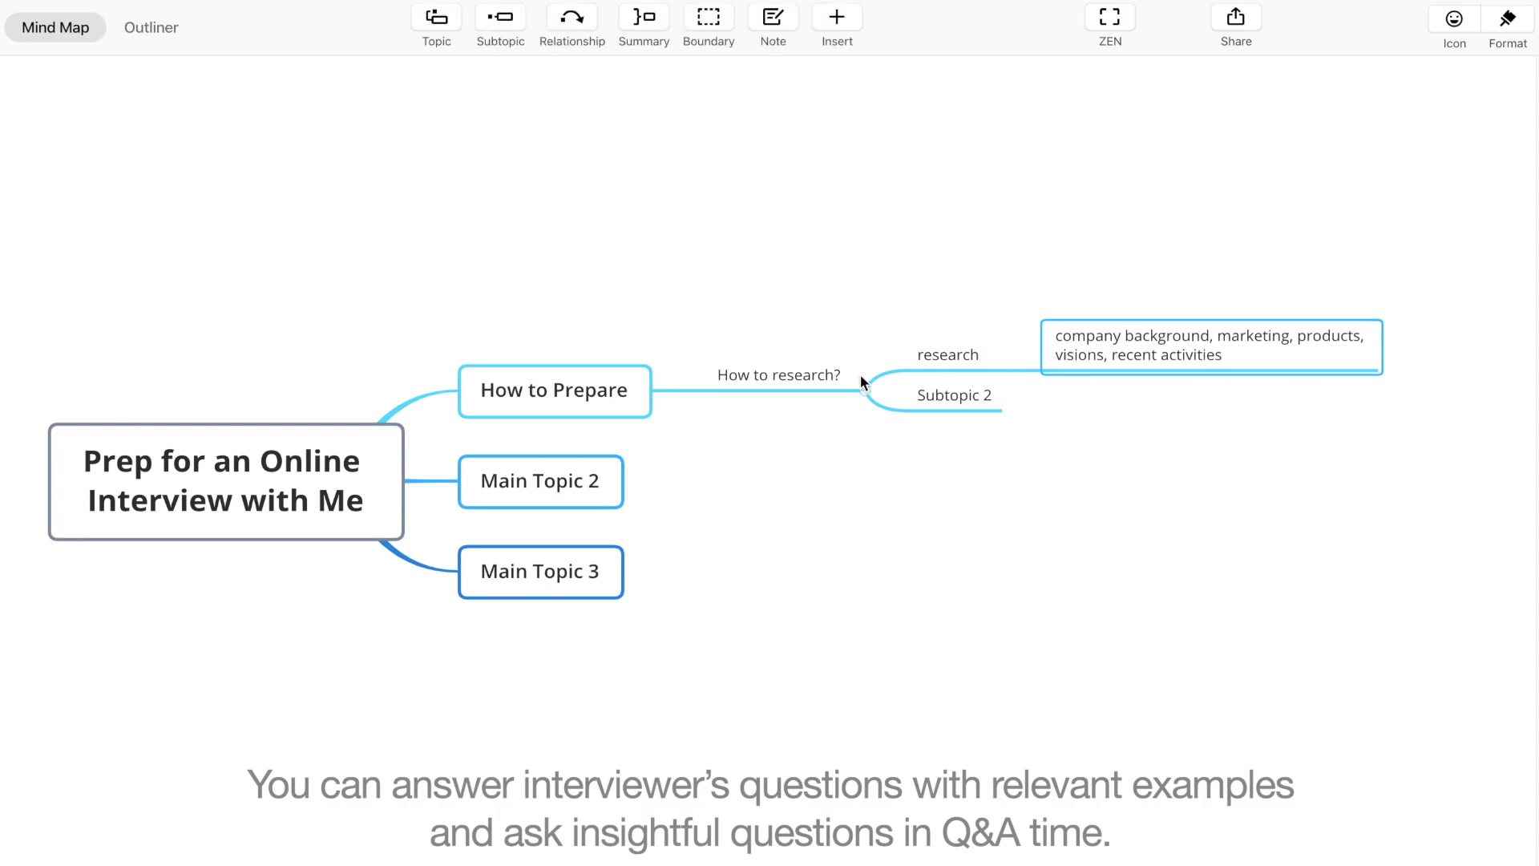
{"action": "key", "text": "Return"}
{"action": "type", "text": "be familiar with the j"}
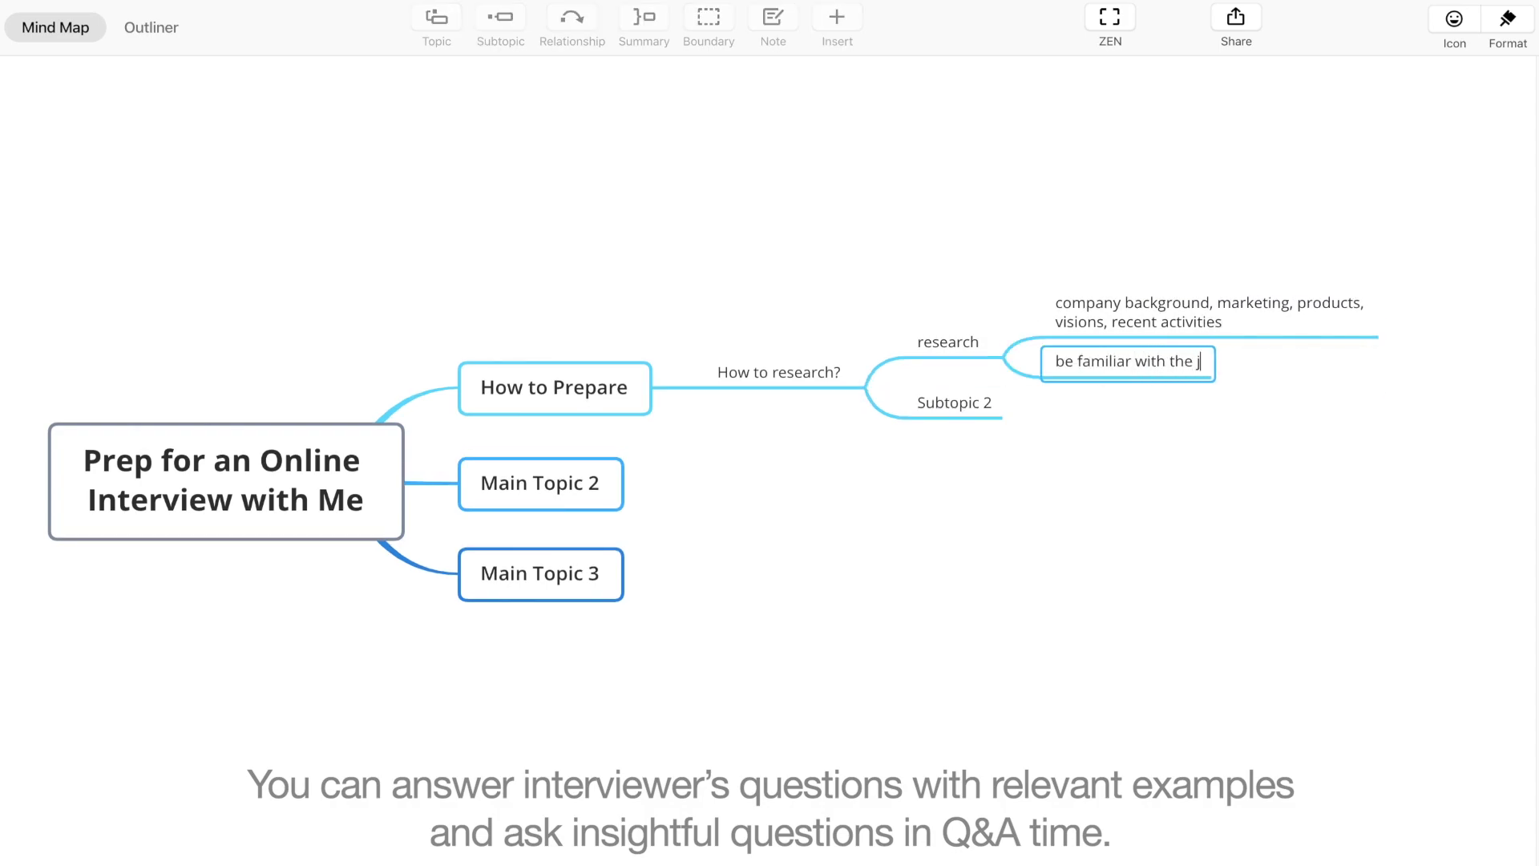
{"action": "type", "text": "ob functions, required skills"}
{"action": "key", "text": "Return"}
{"action": "key", "text": "Return"}
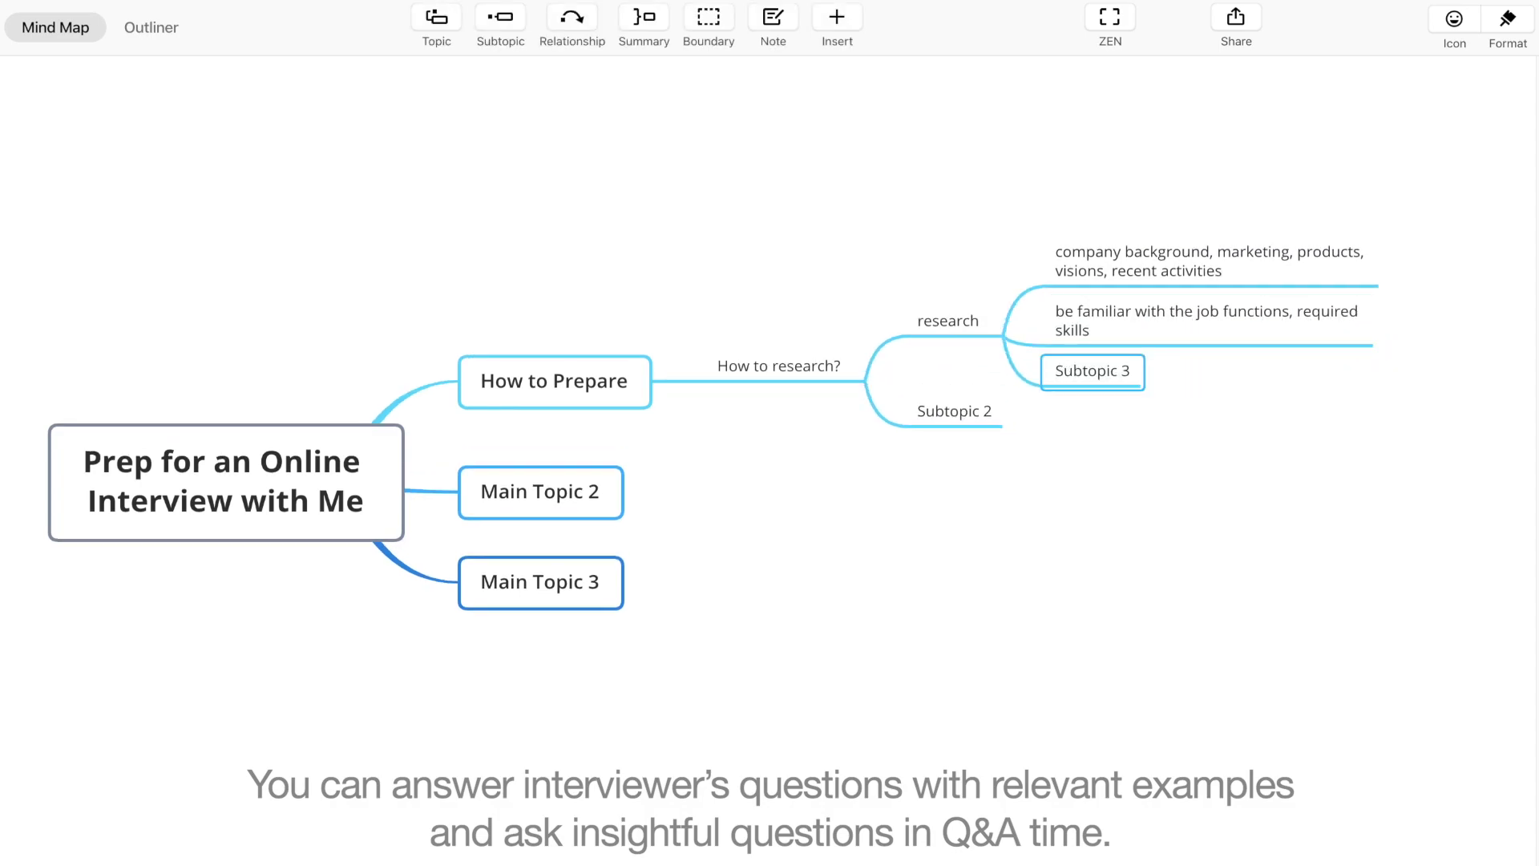
{"action": "type", "text": "what to ask during Q&A"}
Name the second child 'resume' and add 'KNOW my resume' with 'professional experience, skills'.
{"action": "left_click", "coordinate": [975, 402]}
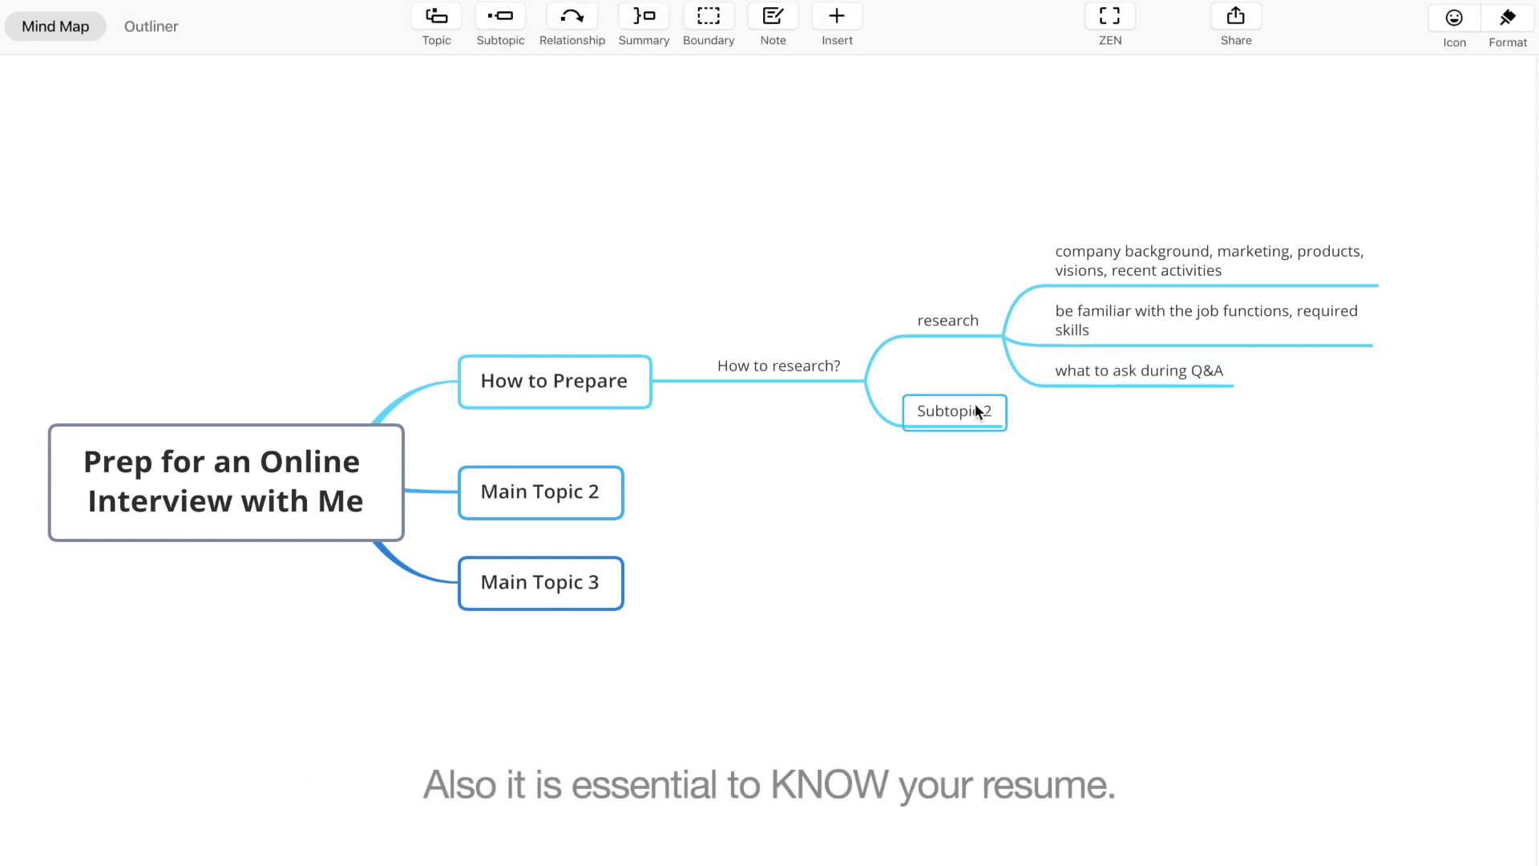
{"action": "type", "text": "resume"}
{"action": "key", "text": "Tab"}
{"action": "type", "text": "KNOW my resume"}
{"action": "key", "text": "Tab"}
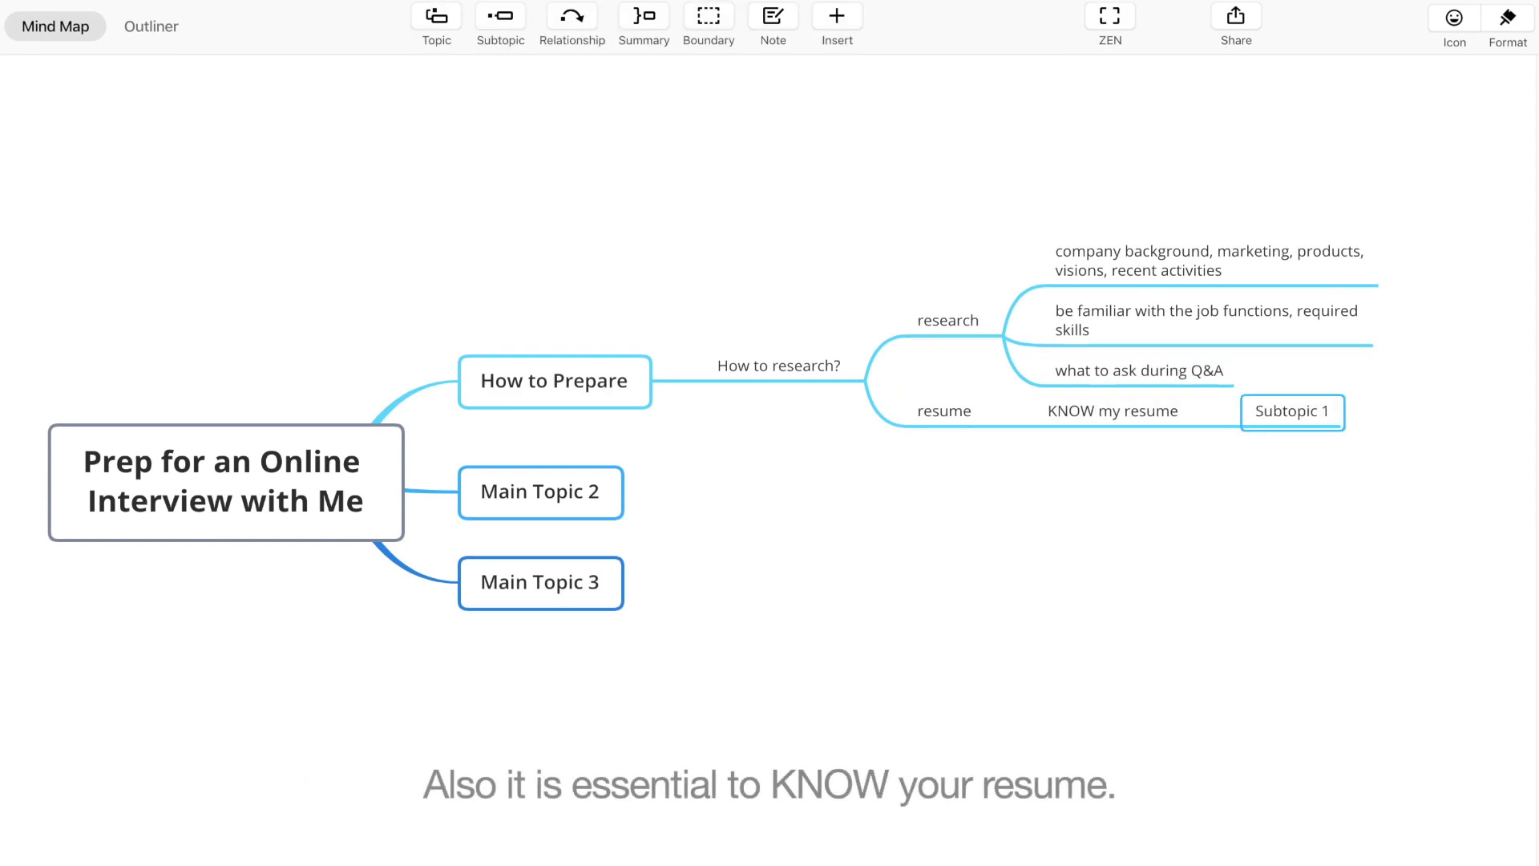
{"action": "type", "text": "professional experience, skills"}
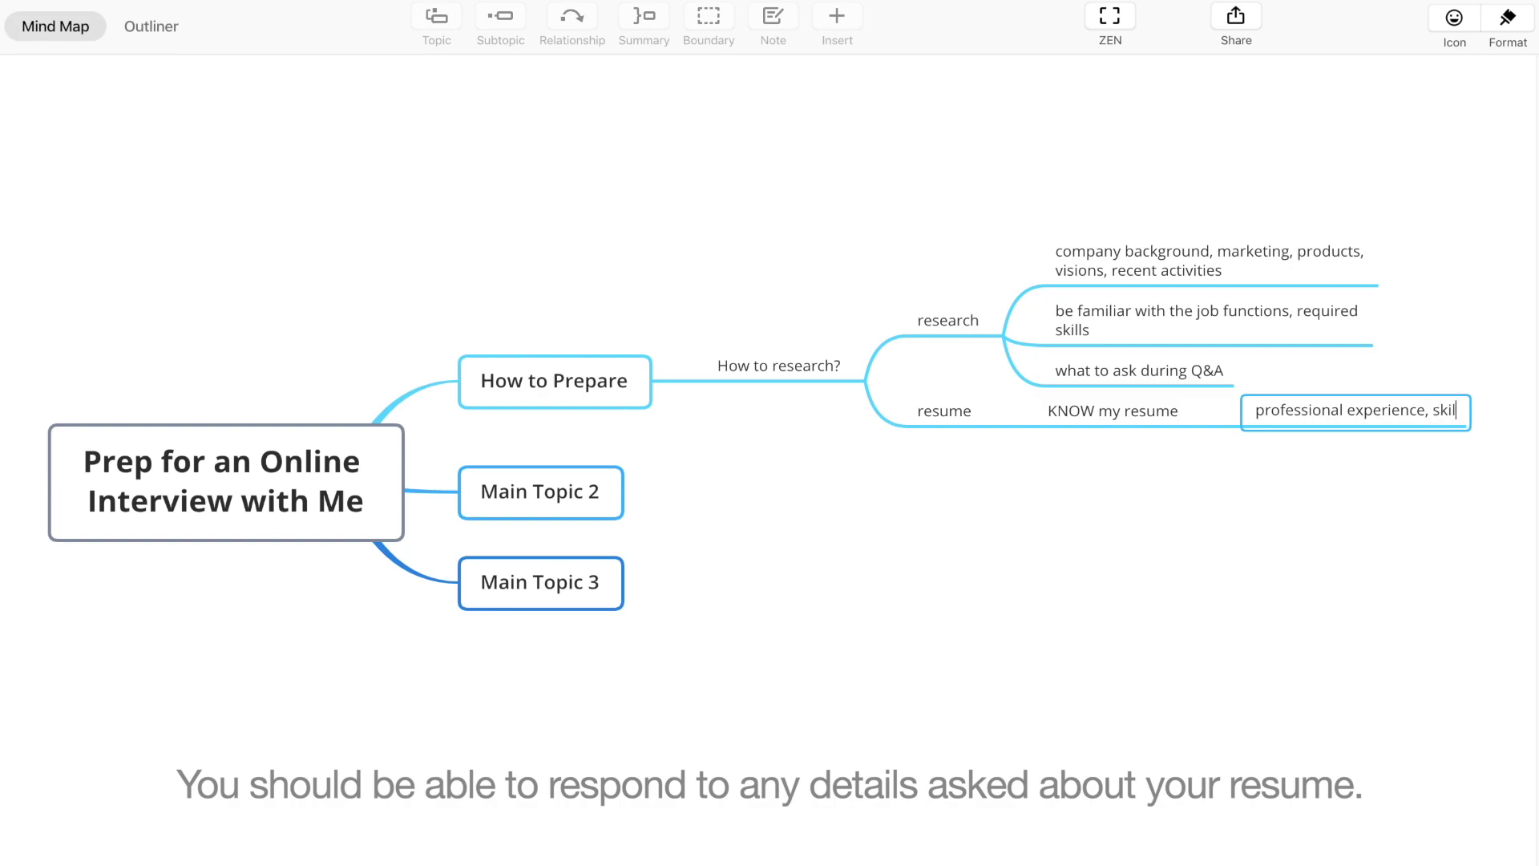
{"action": "key", "text": "Return"}
Finish the 'personality, strength, weakness...' point and add a 'What to wear?' topic under How to Prepare.
{"action": "type", "text": "personality, strength, weakness..."}
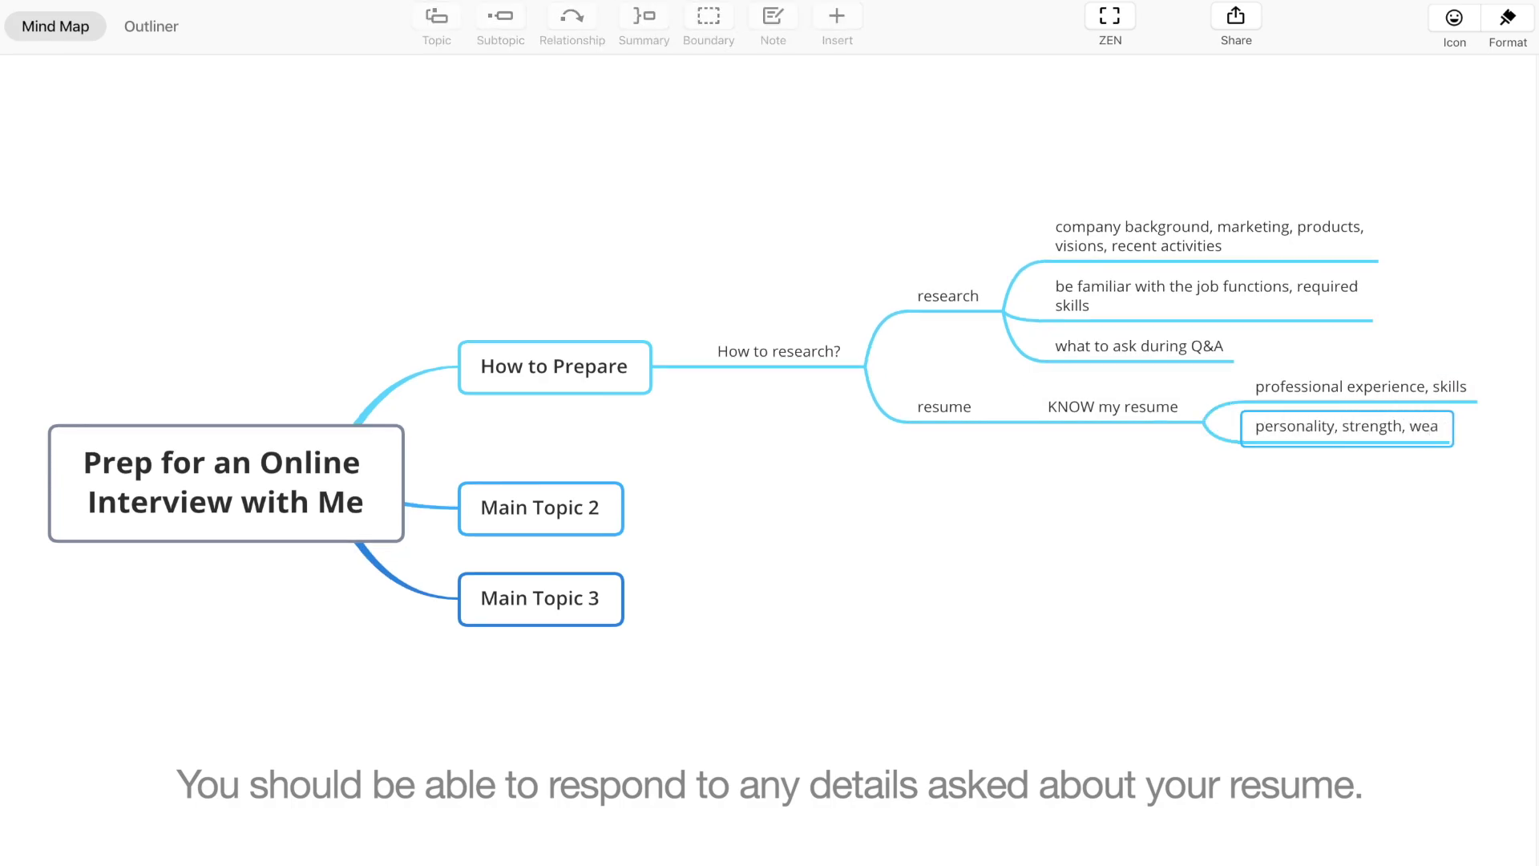
{"action": "left_click", "coordinate": [779, 351]}
{"action": "key", "text": "Return"}
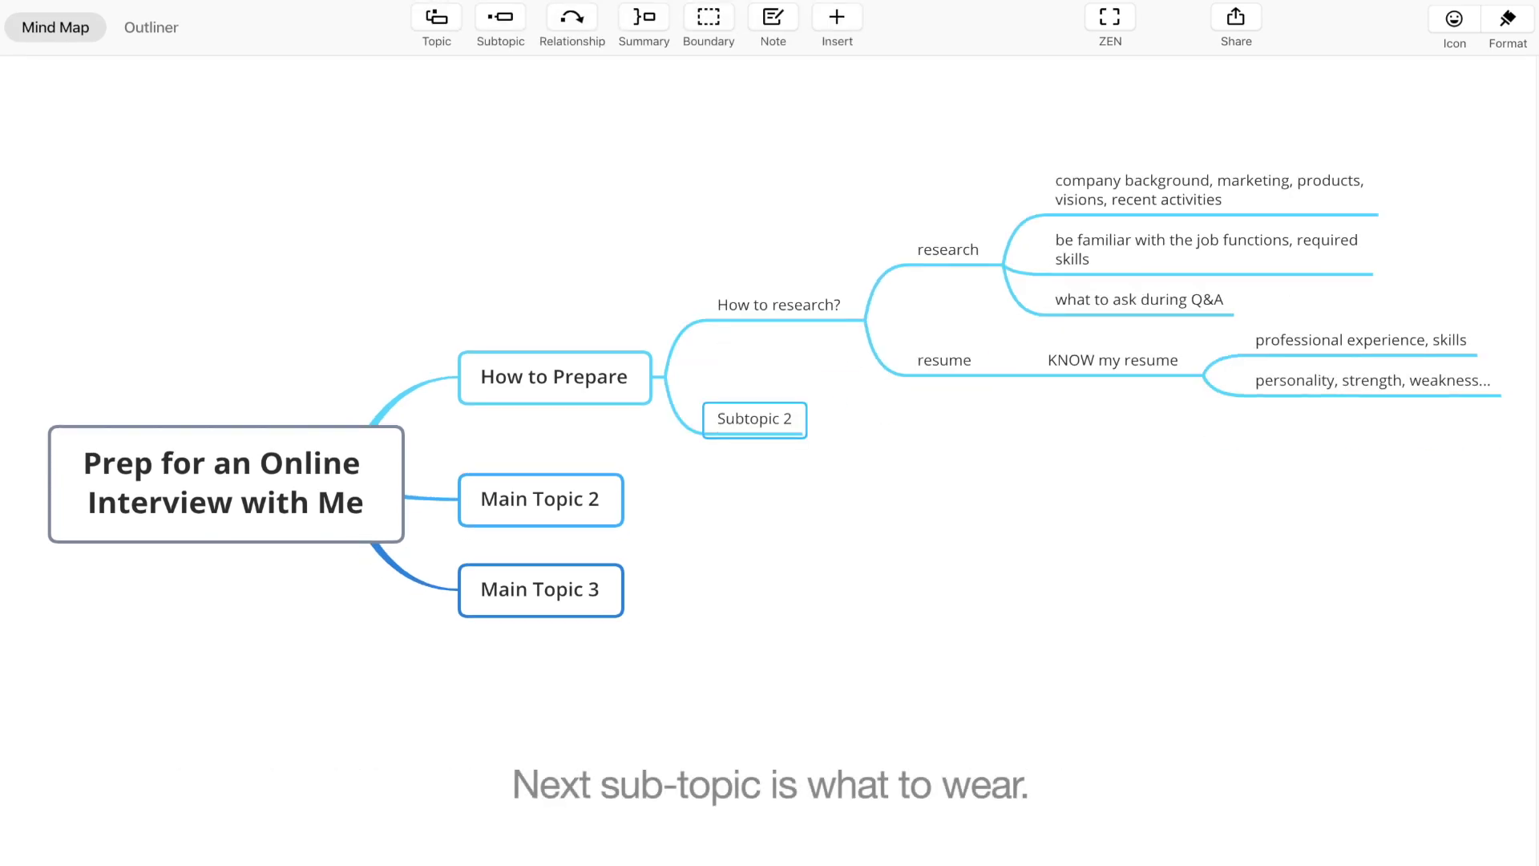
{"action": "type", "text": "What to "}
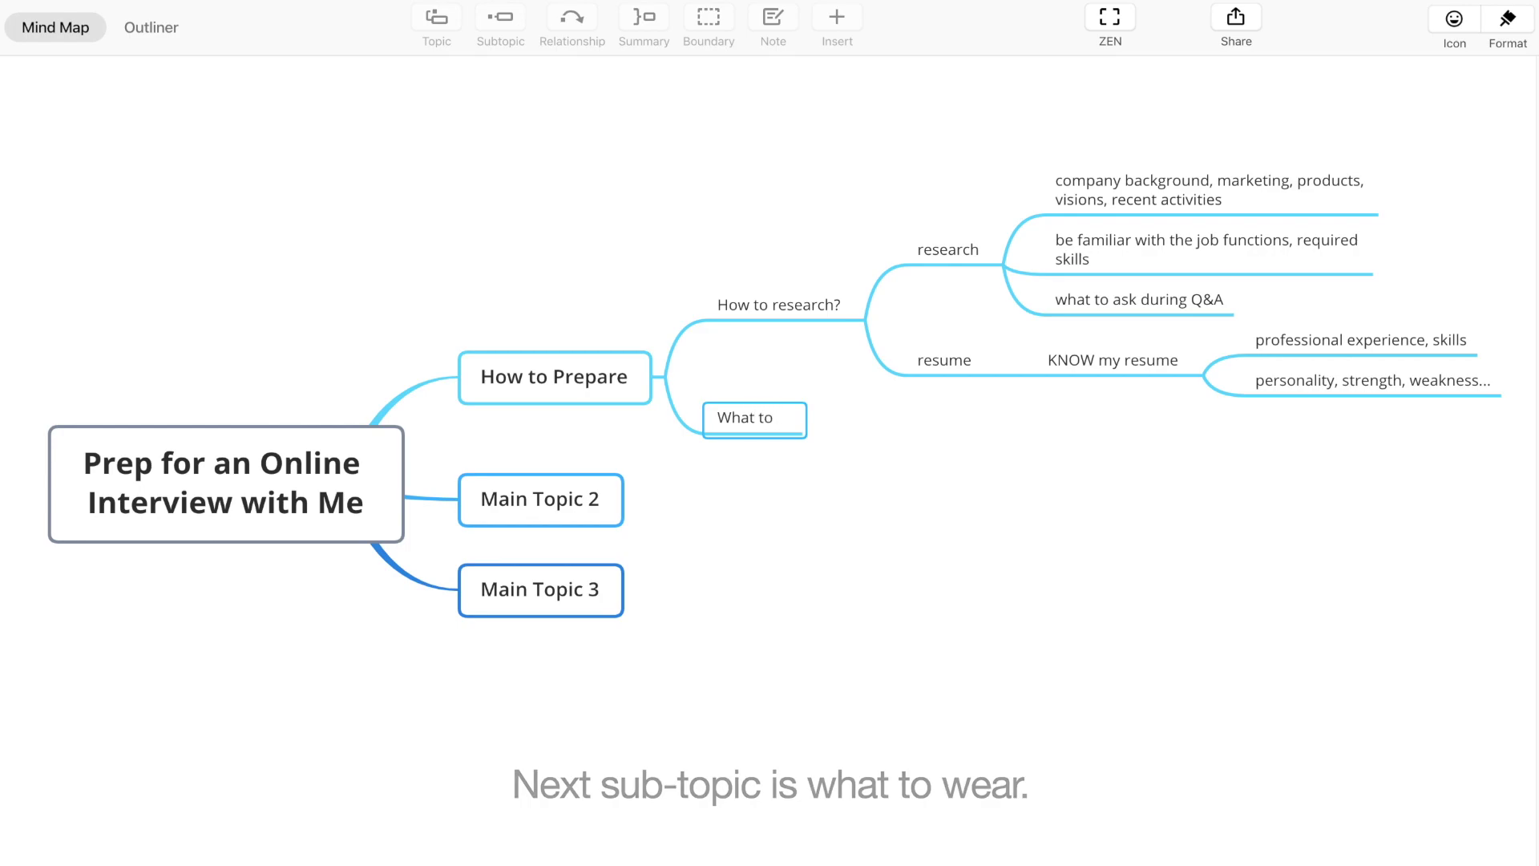
{"action": "type", "text": "wear?"}
Under What to wear?, add a company dress code point and the clean-up and makeup tip.
{"action": "key", "text": "Tab"}
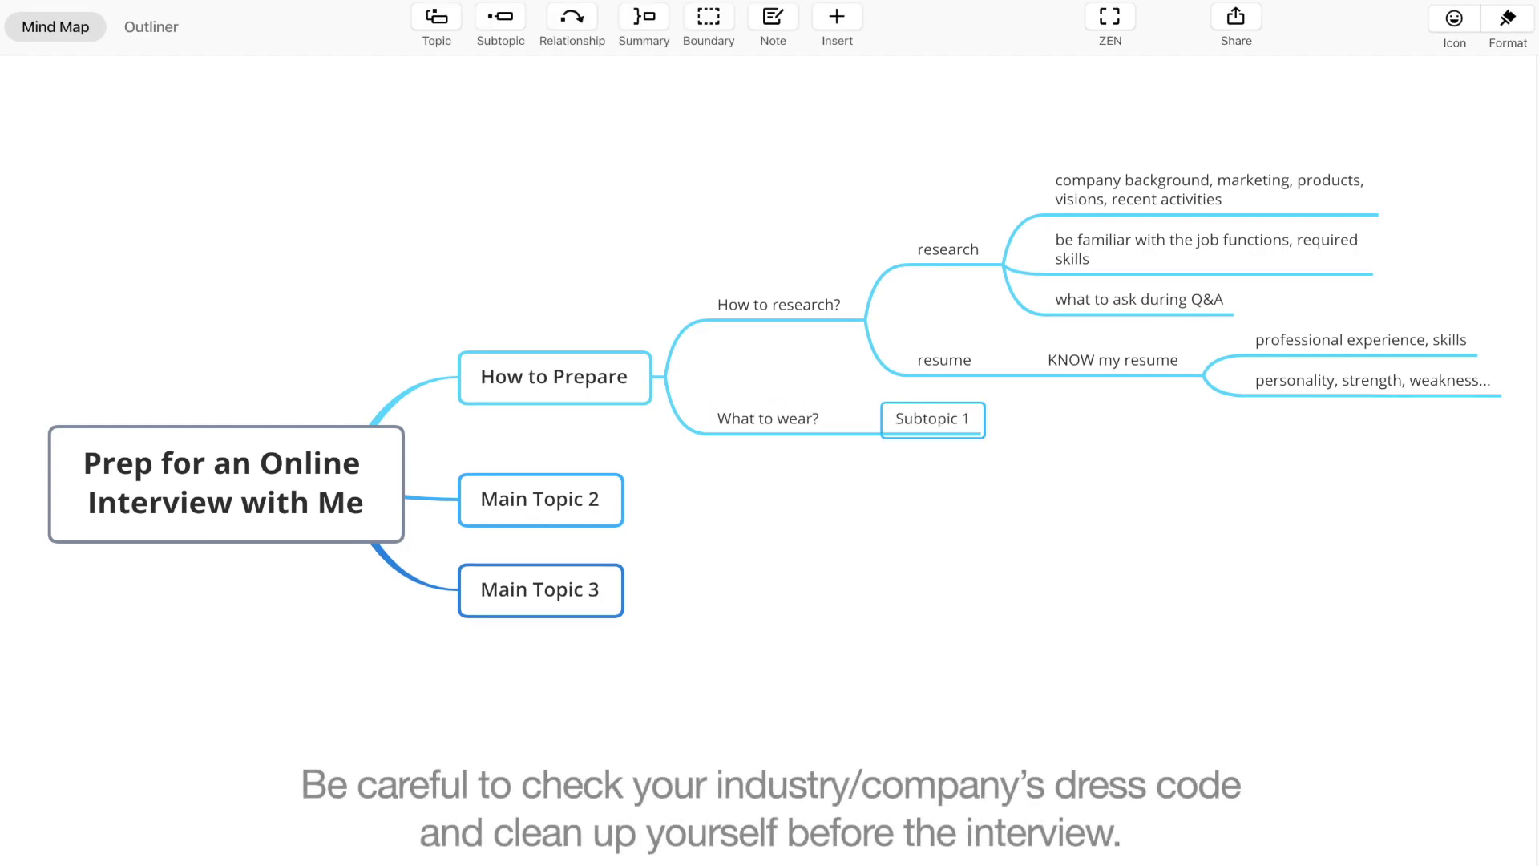
{"action": "type", "text": "company fress code"}
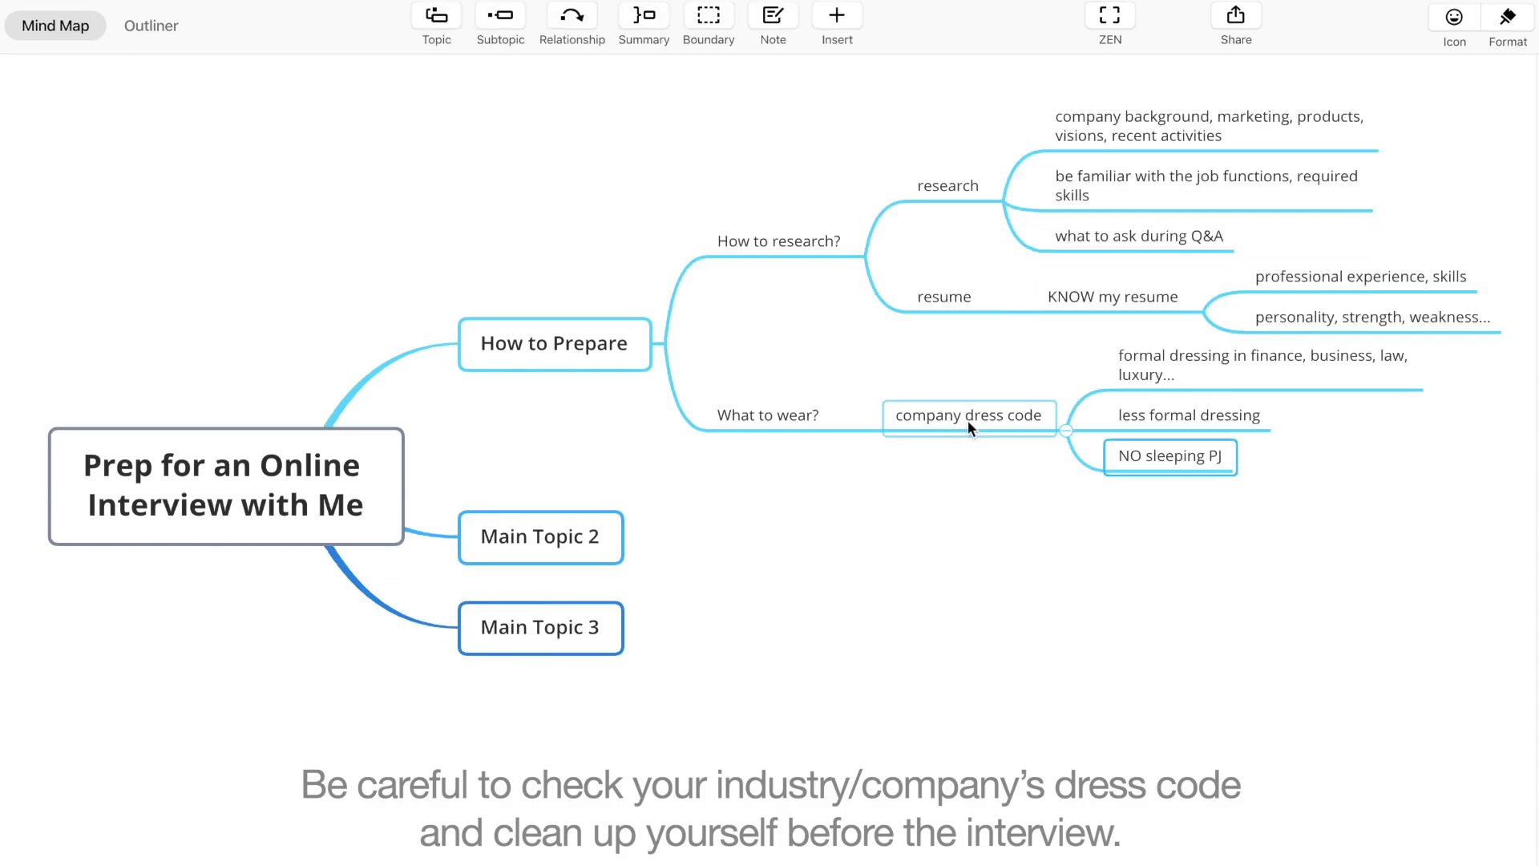
{"action": "key", "text": "Return"}
{"action": "type", "text": "make sure to"}
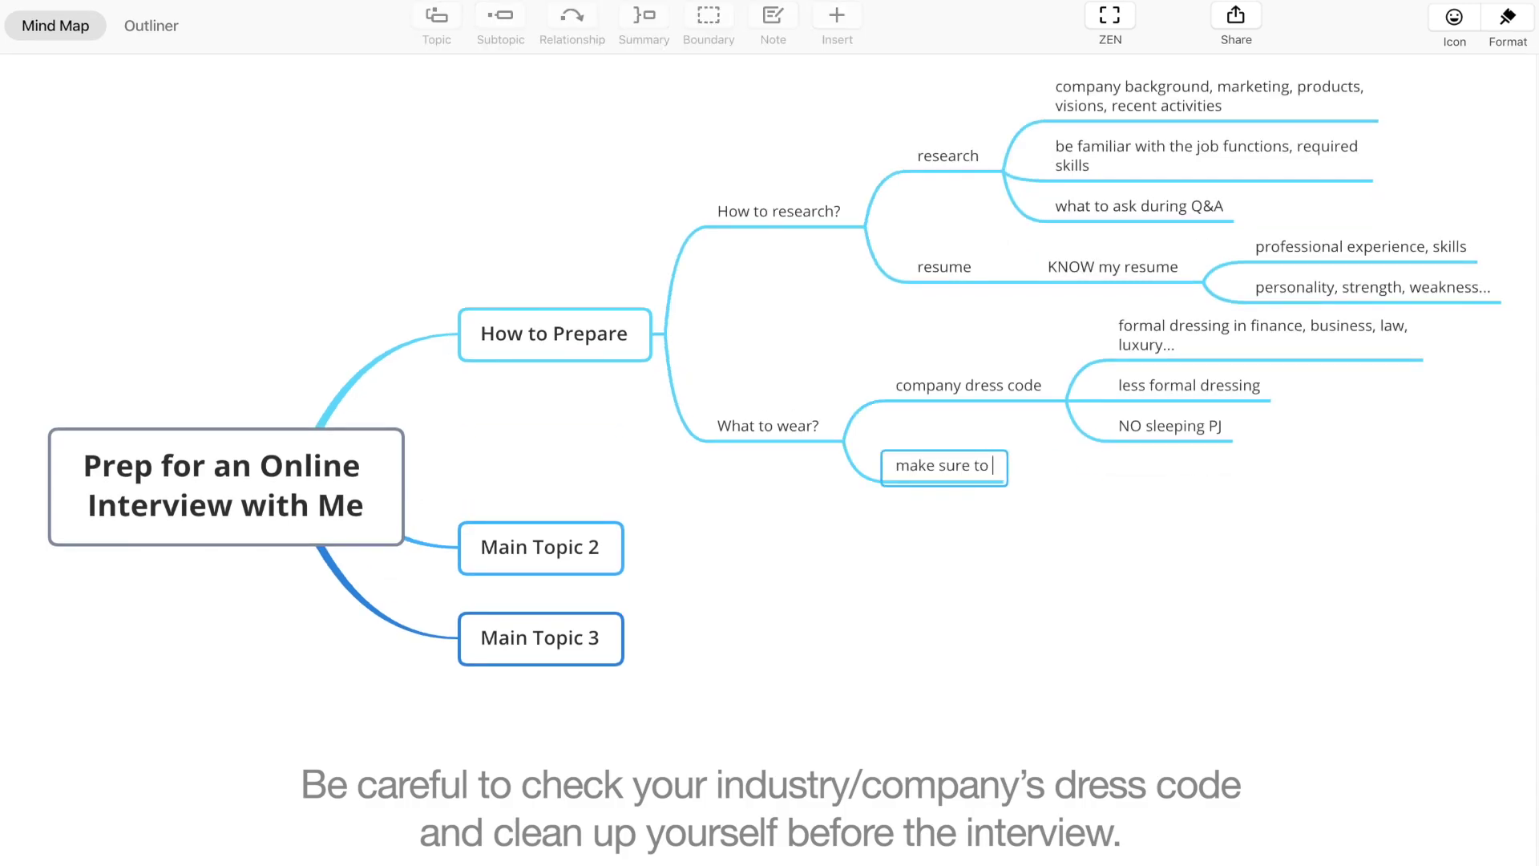
{"action": "type", "text": " clean up myself,"}
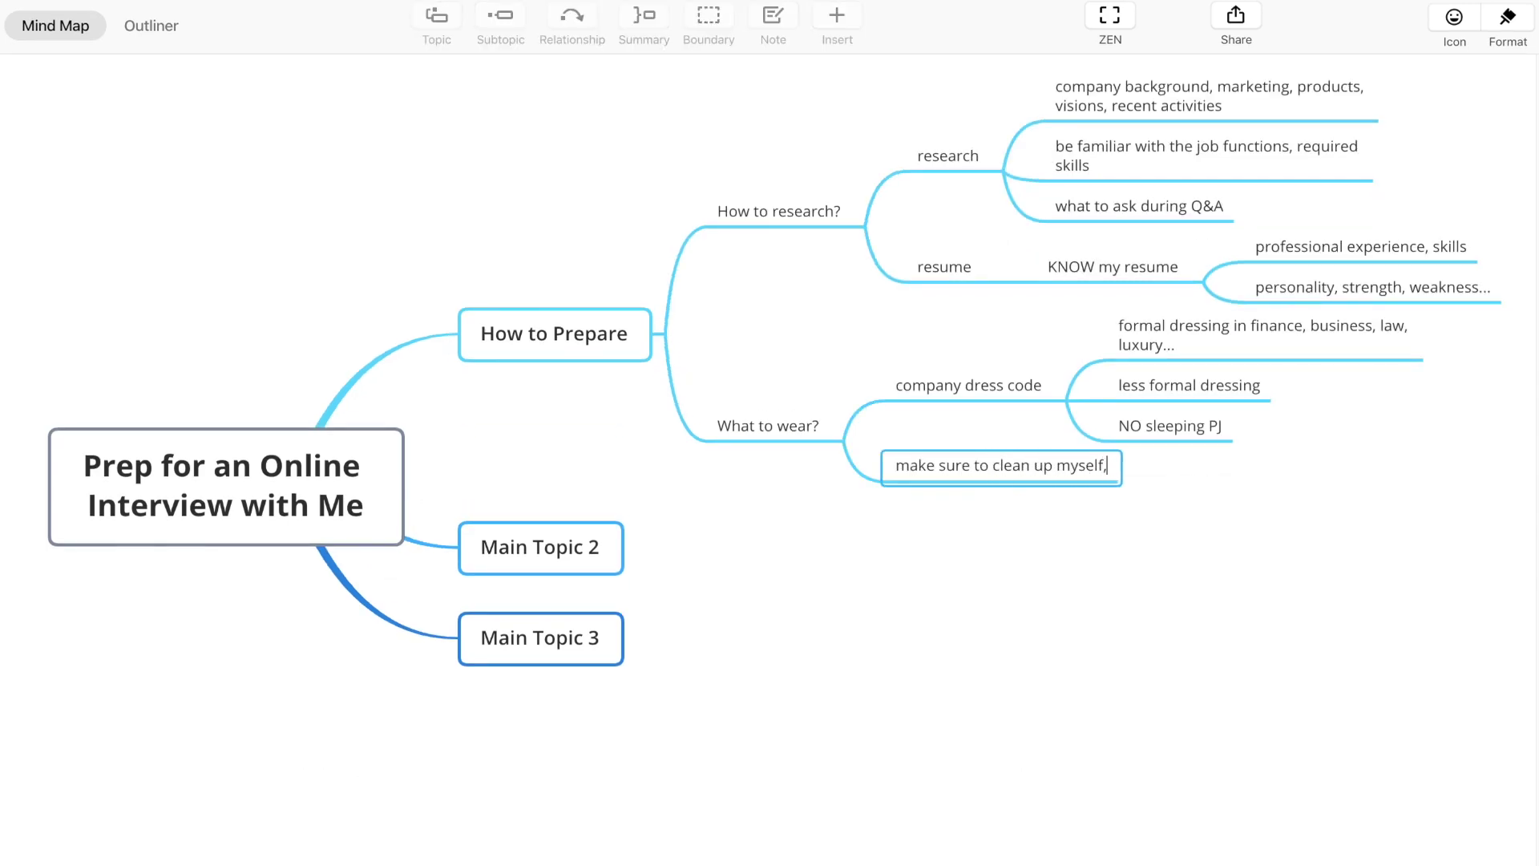
{"action": "type", "text": " pu"}
{"action": "key", "text": "BackSpace"}
{"action": "type", "text": "put on a bit mak"}
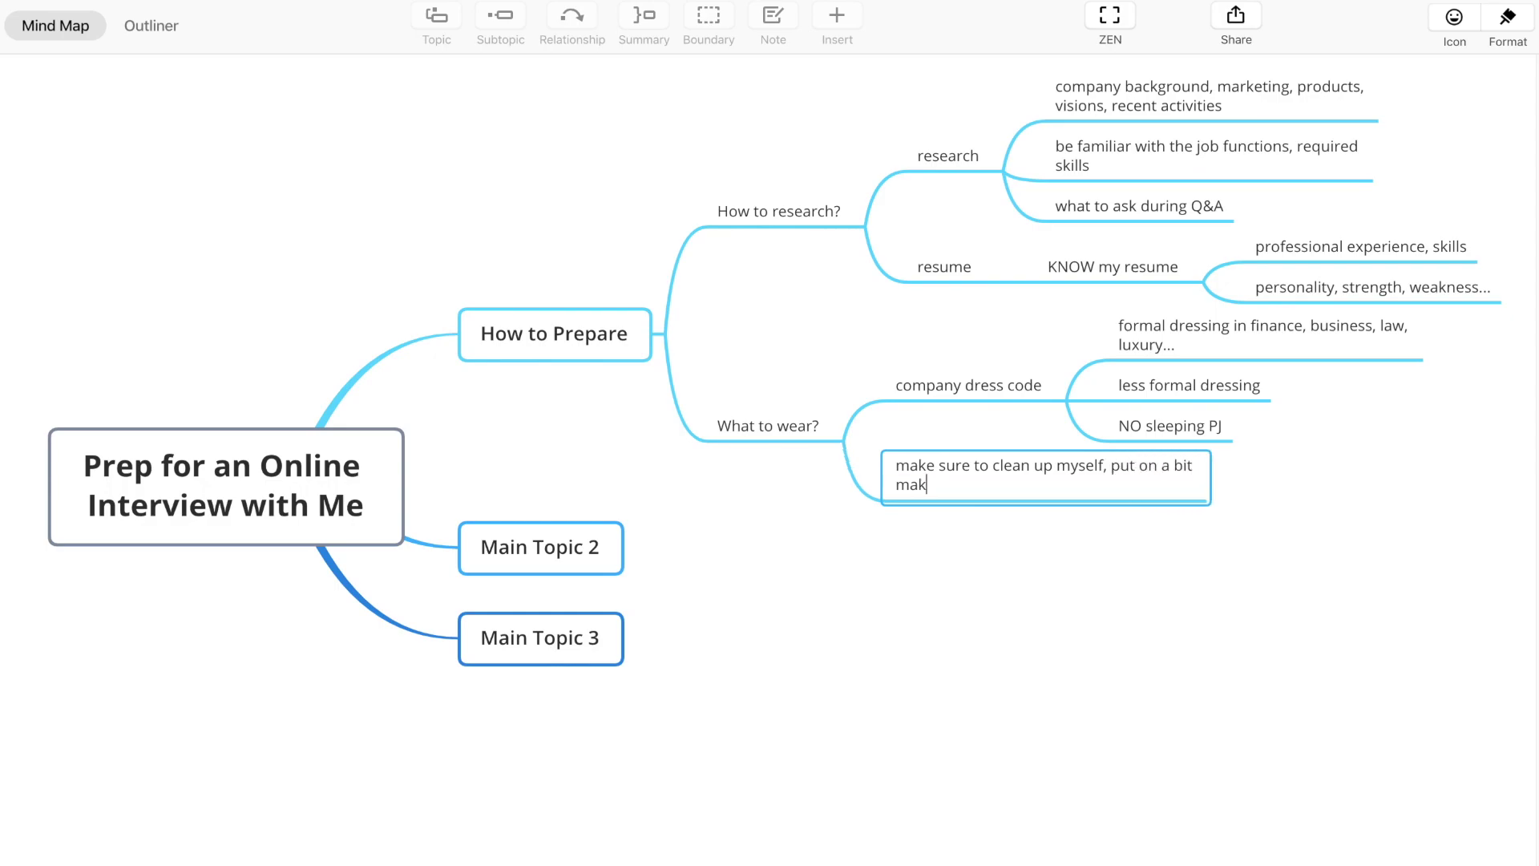
Add 'How to setup?' with an 'environment' child and the tip 'clear camera view, clear audio sound'.
{"action": "key", "text": "Return"}
{"action": "key", "text": "Left"}
{"action": "key", "text": "Return"}
{"action": "type", "text": "How to "}
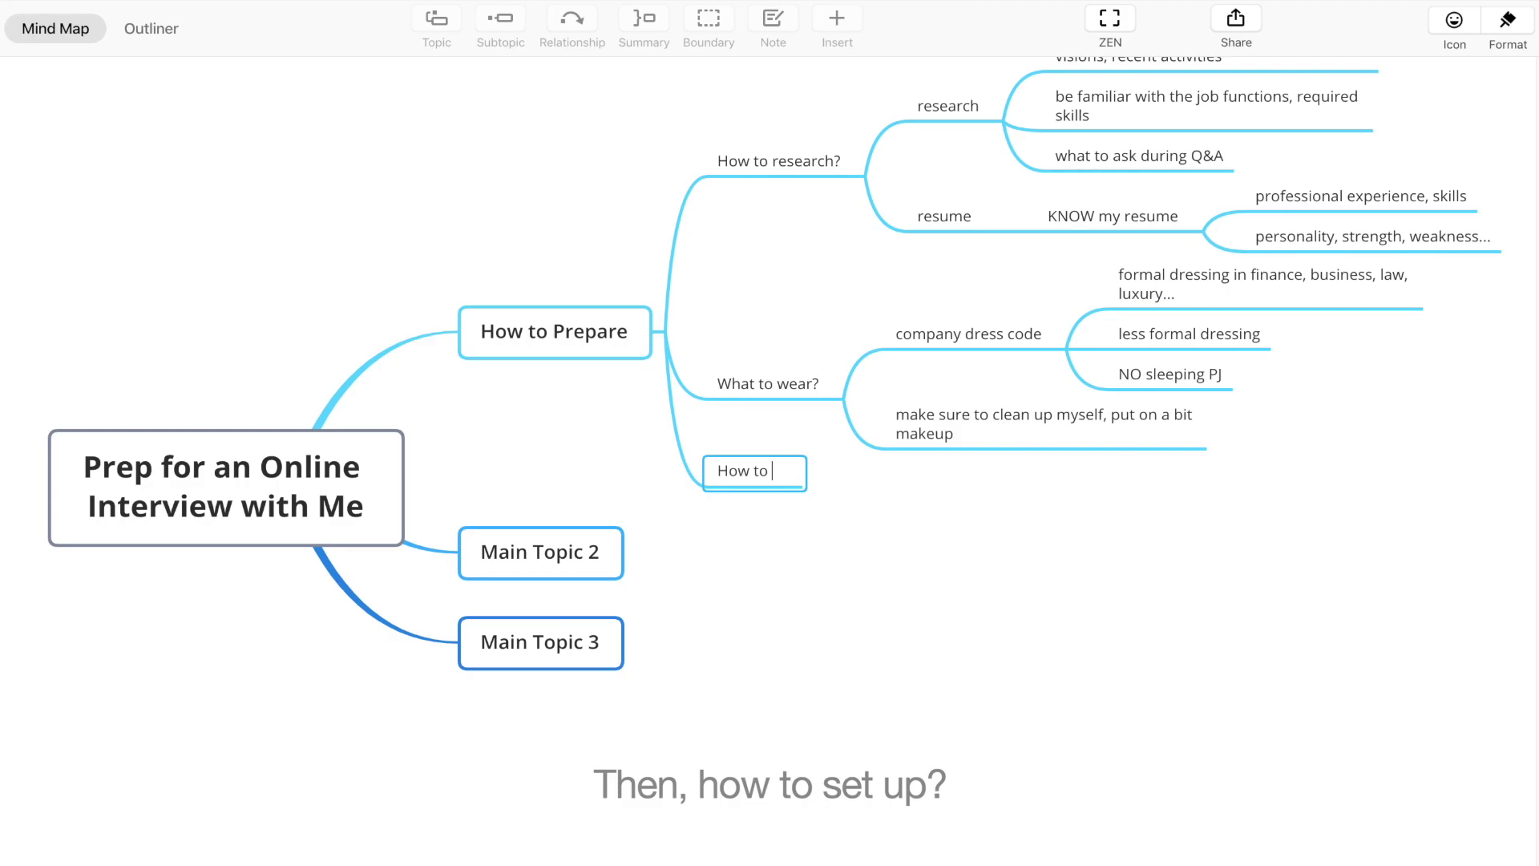
{"action": "type", "text": "setup?"}
{"action": "key", "text": "Tab"}
{"action": "type", "text": "environ"}
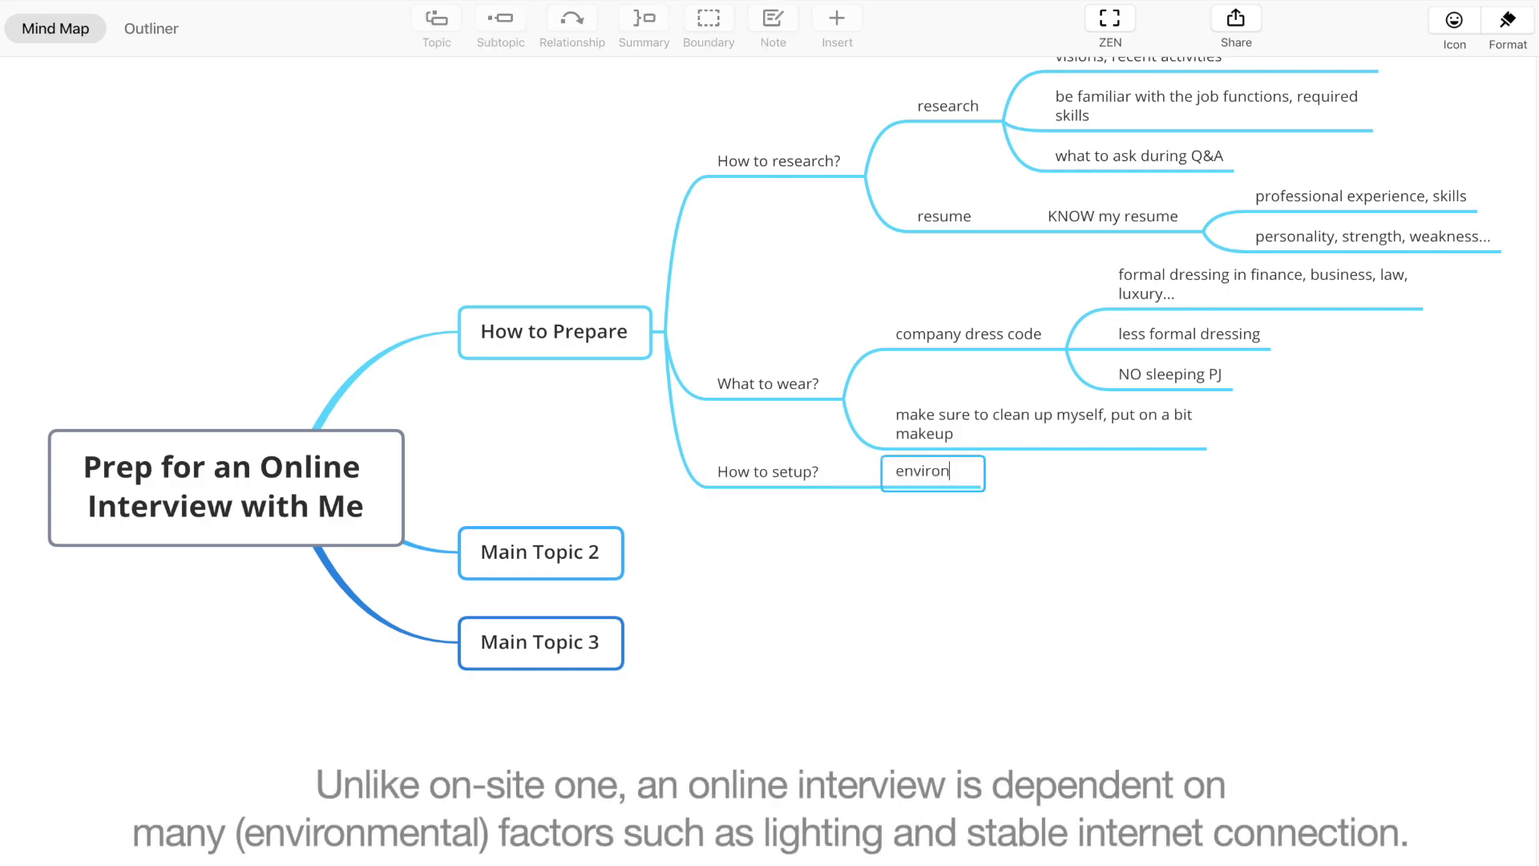
{"action": "type", "text": "ment"}
{"action": "key", "text": "Tab"}
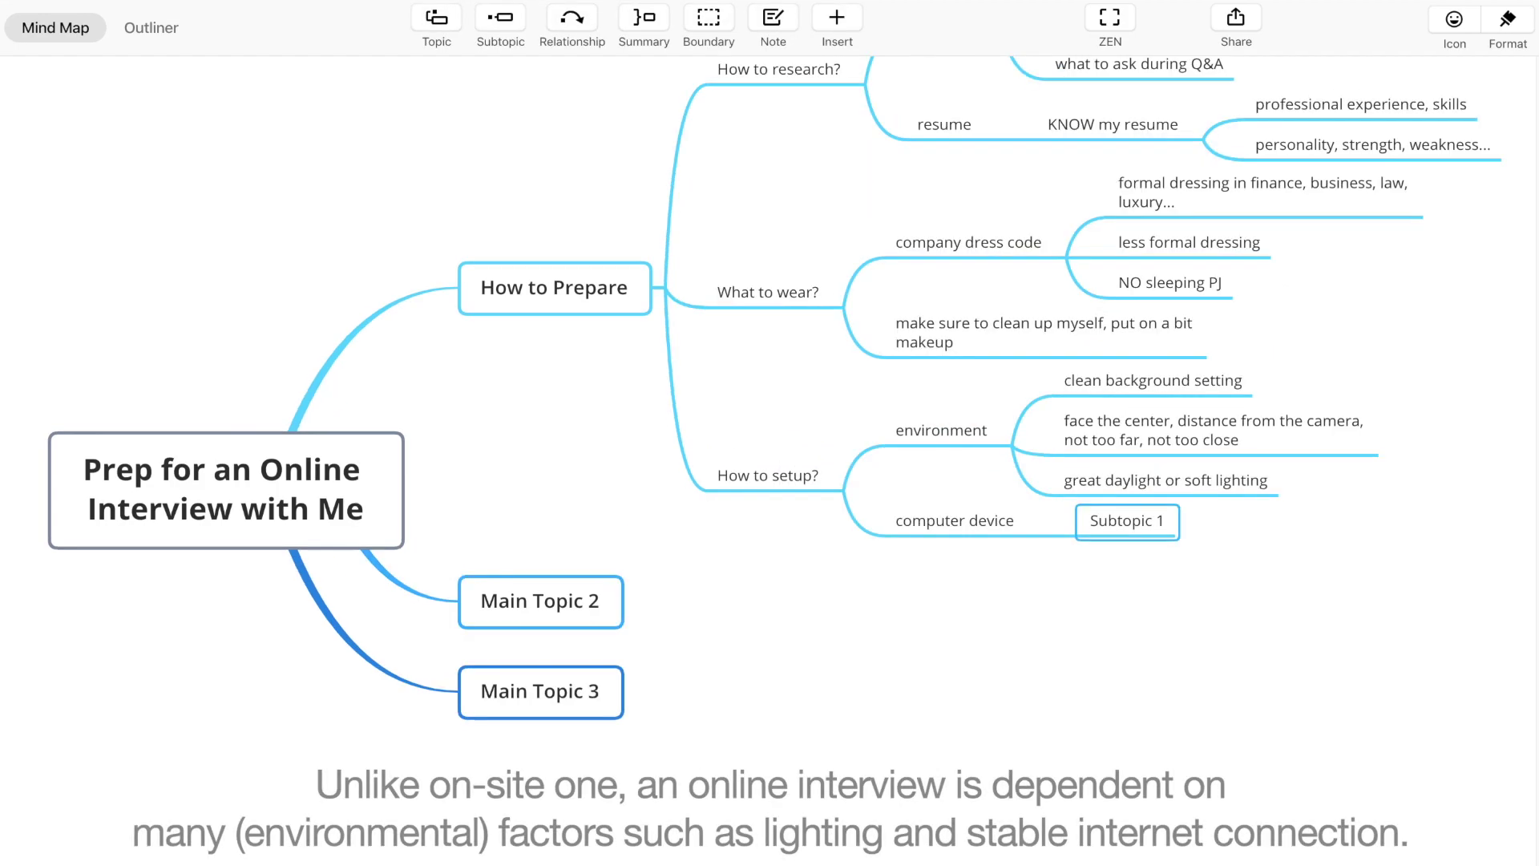
{"action": "type", "text": "clear caerma"}
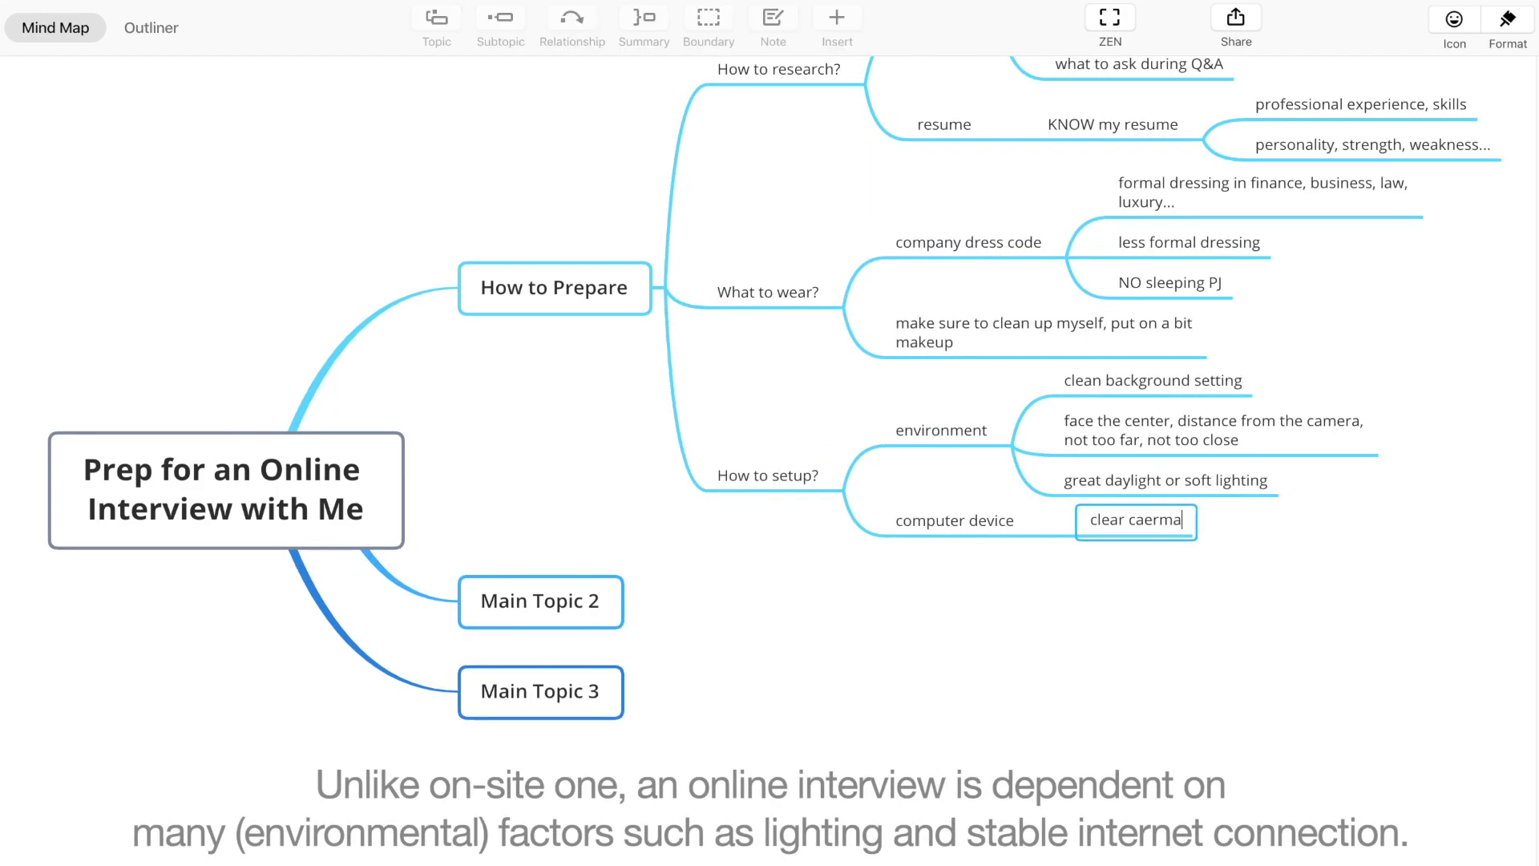
{"action": "key", "text": "BackSpace"}
{"action": "key", "text": "BackSpace"}
{"action": "key", "text": "BackSpace"}
{"action": "key", "text": "BackSpace"}
{"action": "type", "text": "mera view, clear audio"}
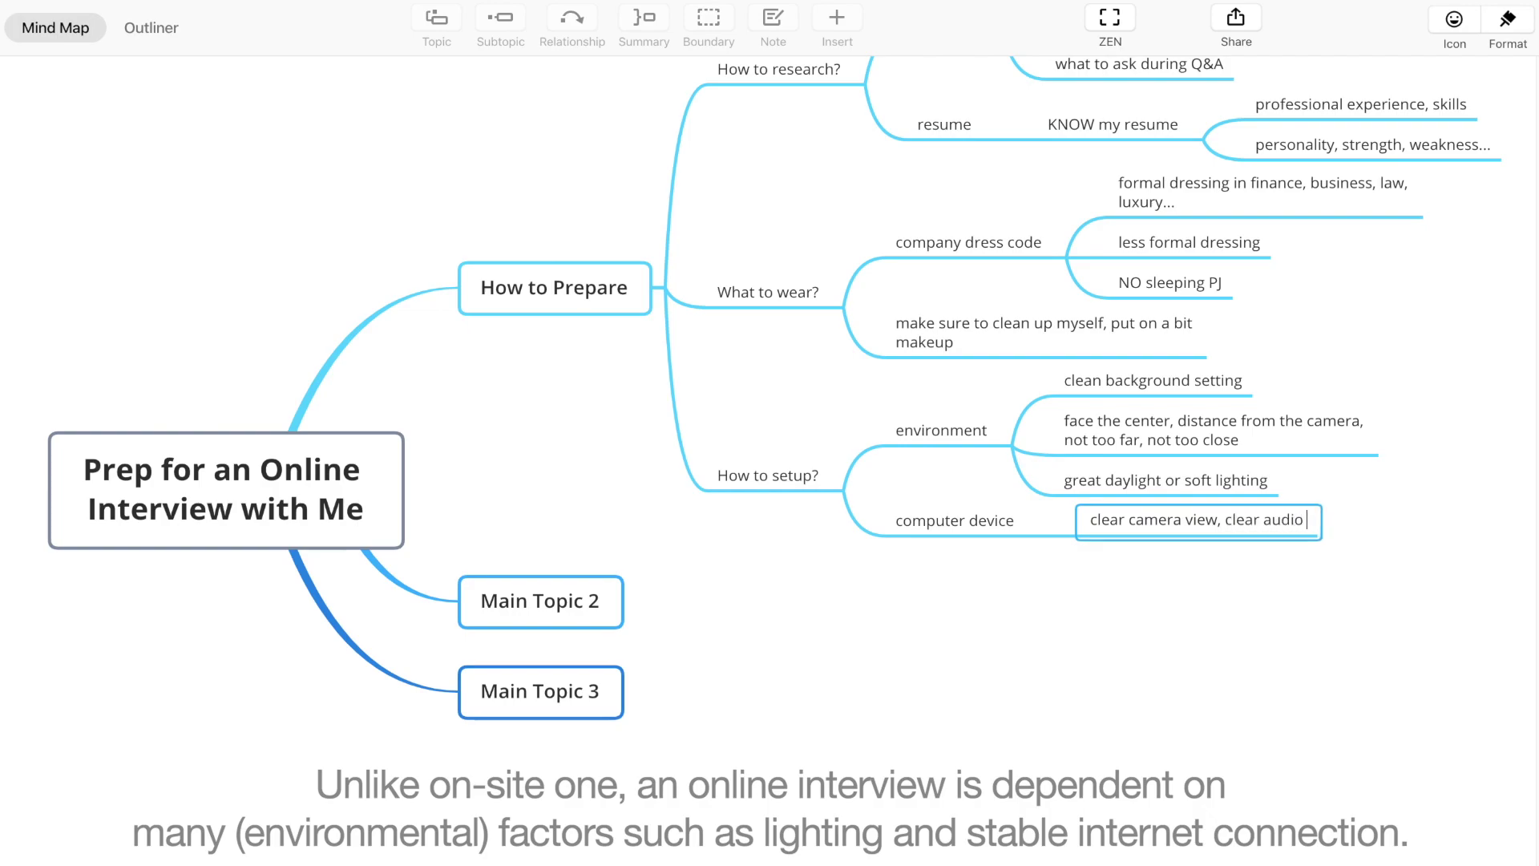
{"action": "type", "text": " sound"}
Add a 'stable internet connection' tip and mark it with a red star.
{"action": "key", "text": "Return"}
{"action": "type", "text": "stable internet connection"}
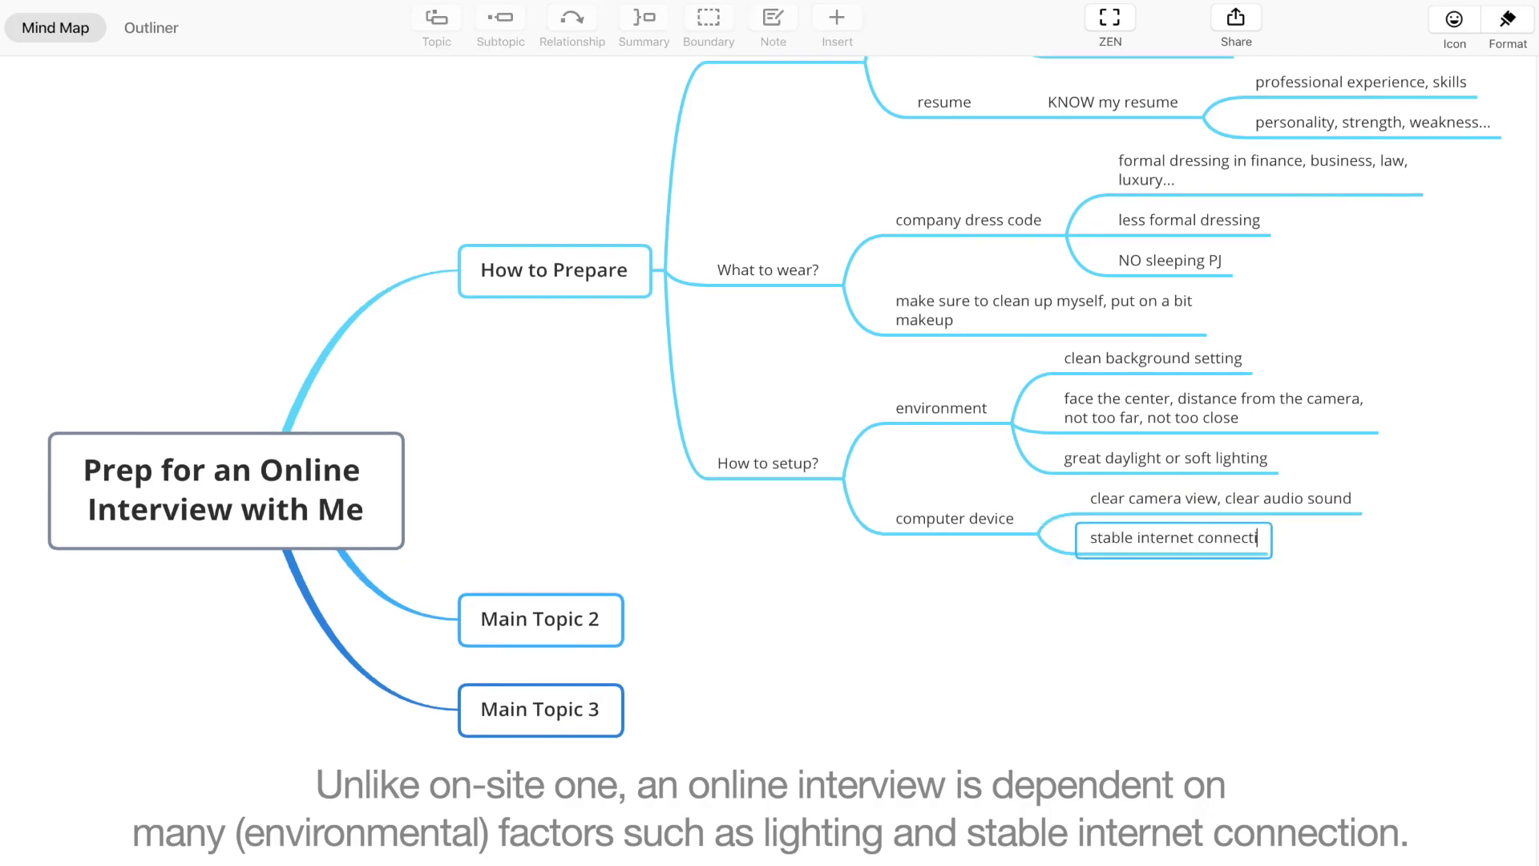
{"action": "key", "text": "Return"}
{"action": "scroll", "coordinate": [926, 548], "scroll_direction": "right", "scroll_amount": 5}
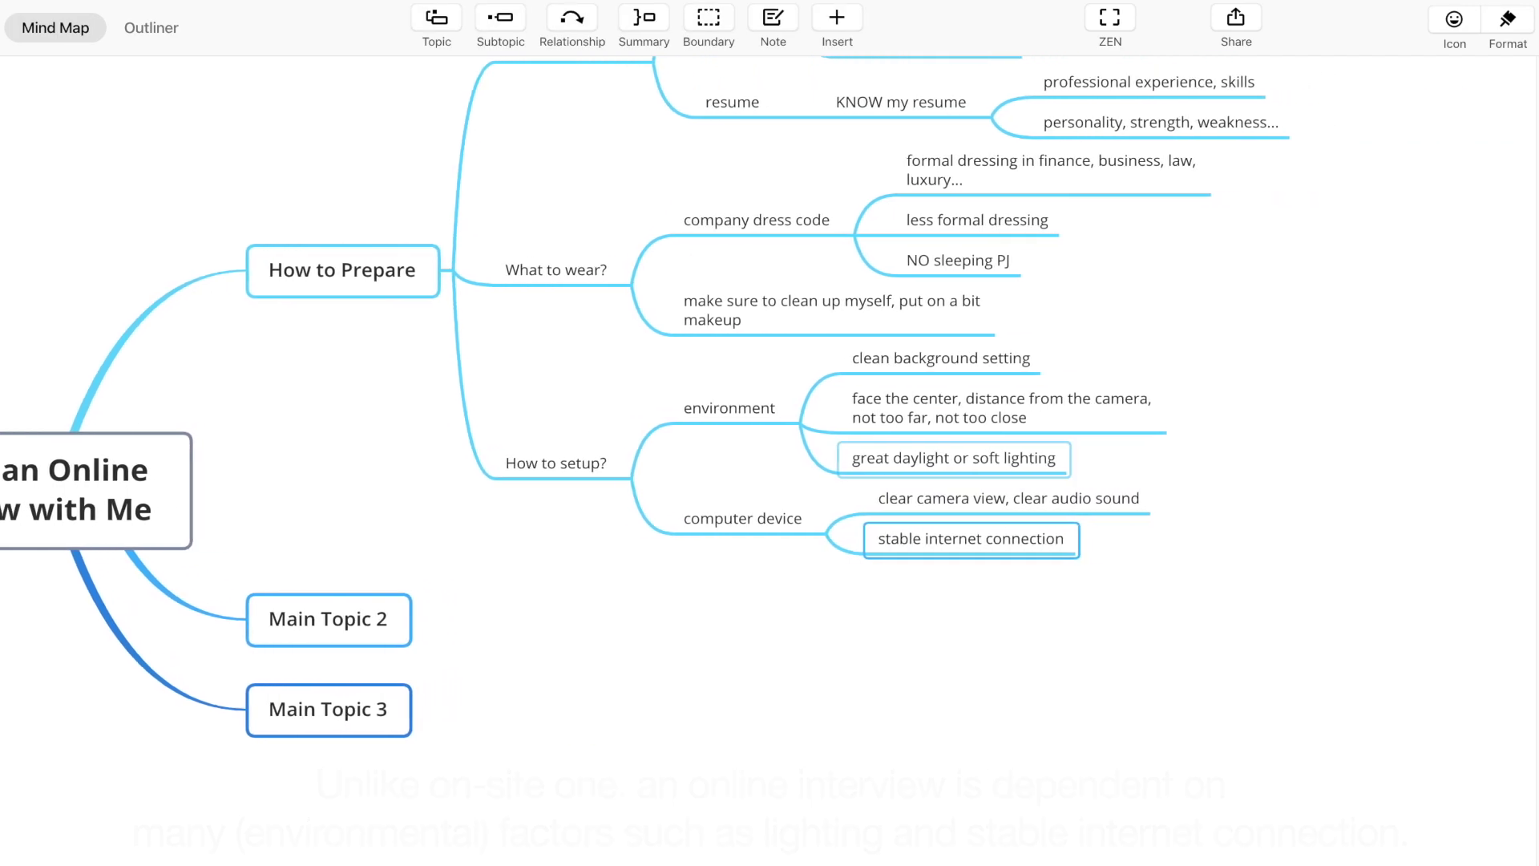
{"action": "left_click", "coordinate": [1454, 24]}
{"action": "left_click", "coordinate": [1378, 74]}
{"action": "left_click", "coordinate": [1292, 622]}
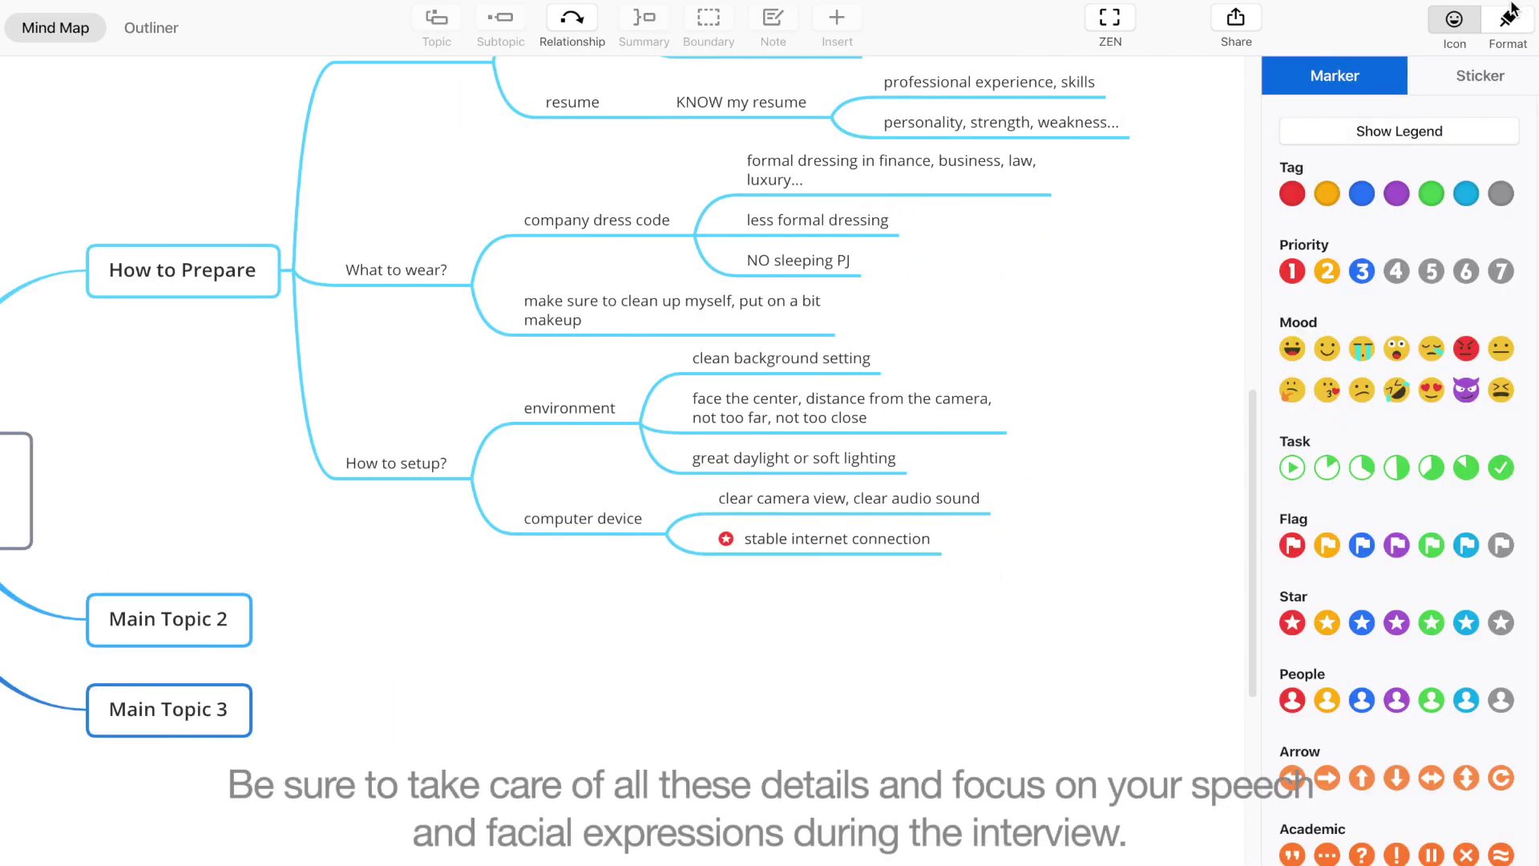
Add an 'account' topic with the tip 'with a professional username and profile photo'.
{"action": "left_click", "coordinate": [755, 514]}
{"action": "key", "text": "Return"}
{"action": "type", "text": "account"}
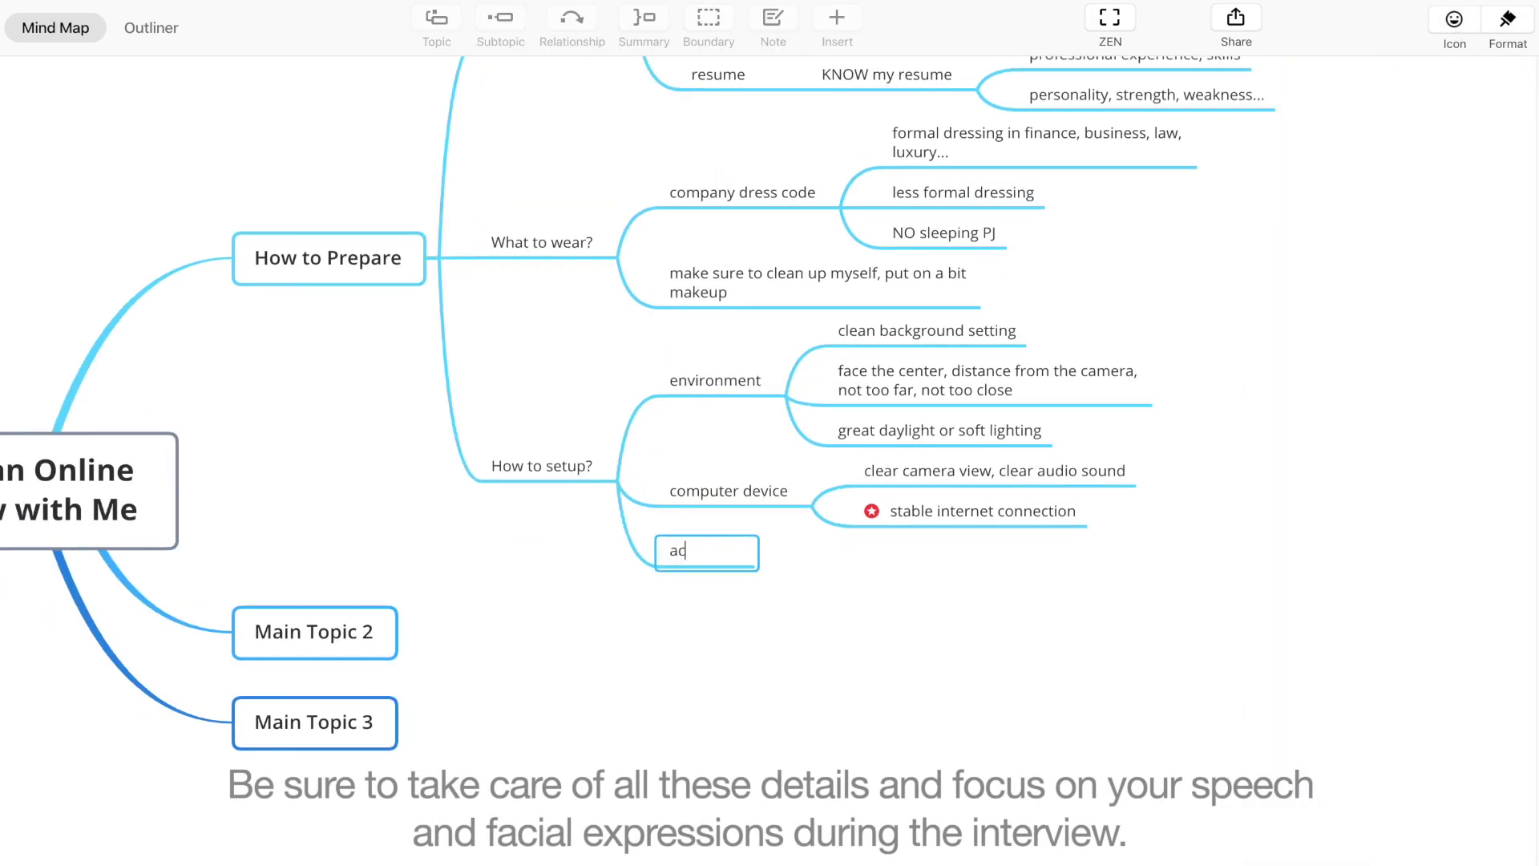
{"action": "key", "text": "Tab"}
{"action": "type", "text": "with a profess"}
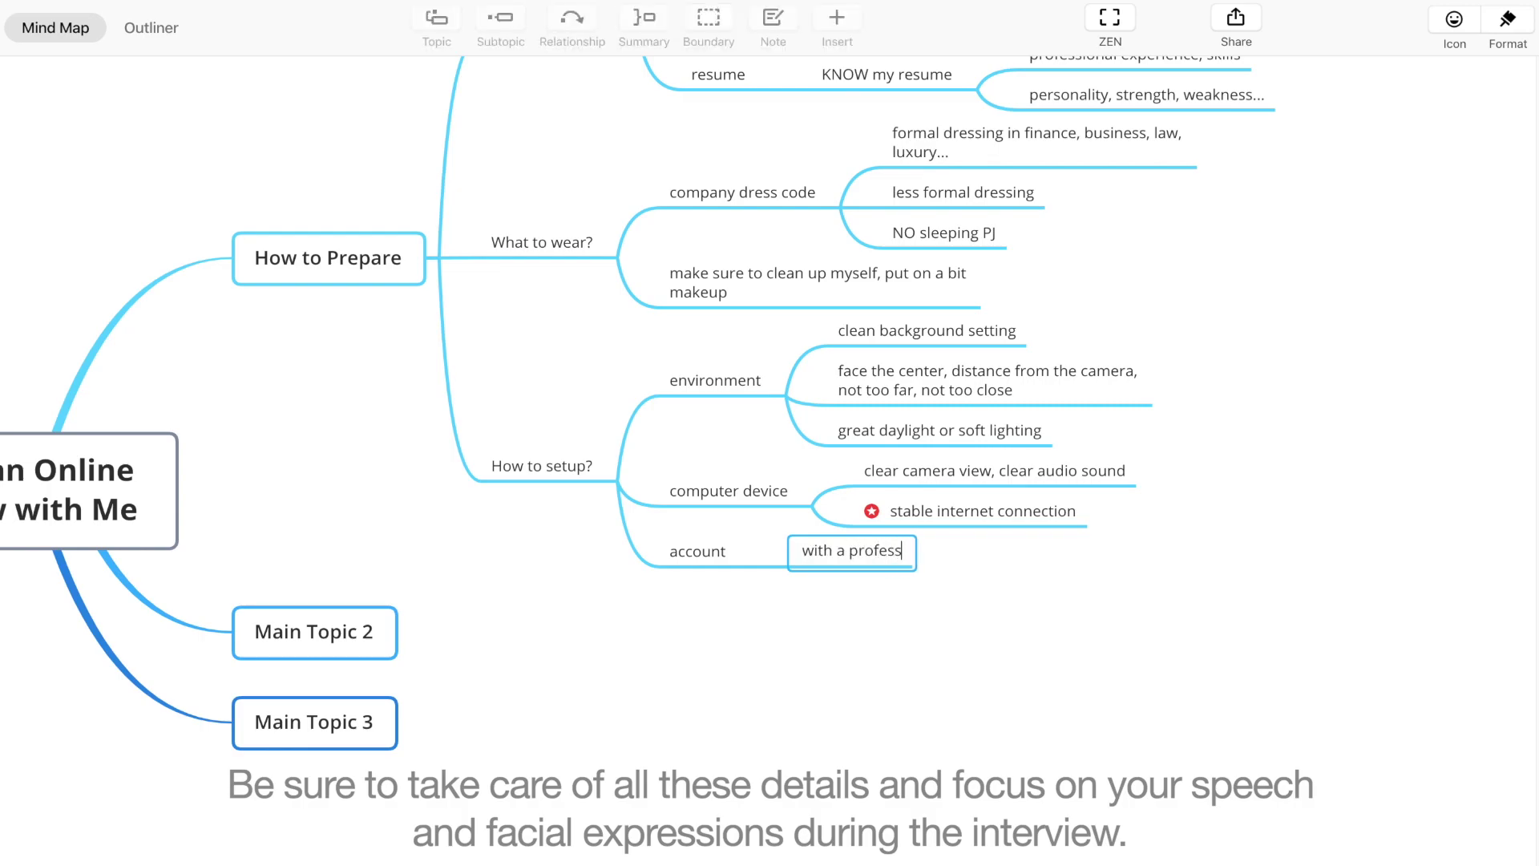
{"action": "type", "text": "ional username and profile photo"}
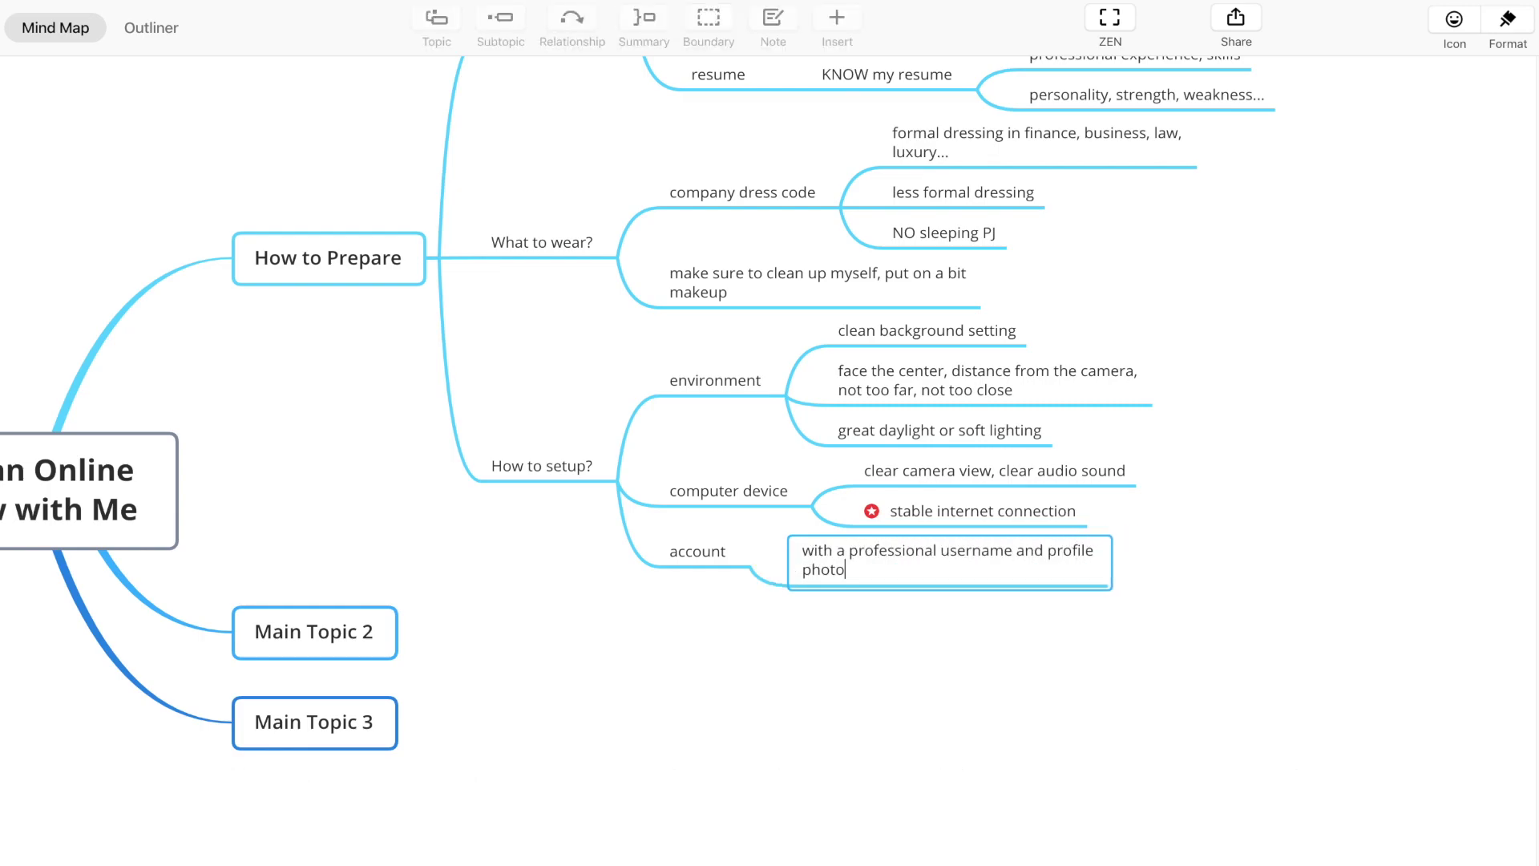
{"action": "key", "text": "Return"}
Add 'How to rehearse?' with 'record myself' and its speech pace and practice tips.
{"action": "left_click", "coordinate": [632, 465]}
{"action": "key", "text": "Return"}
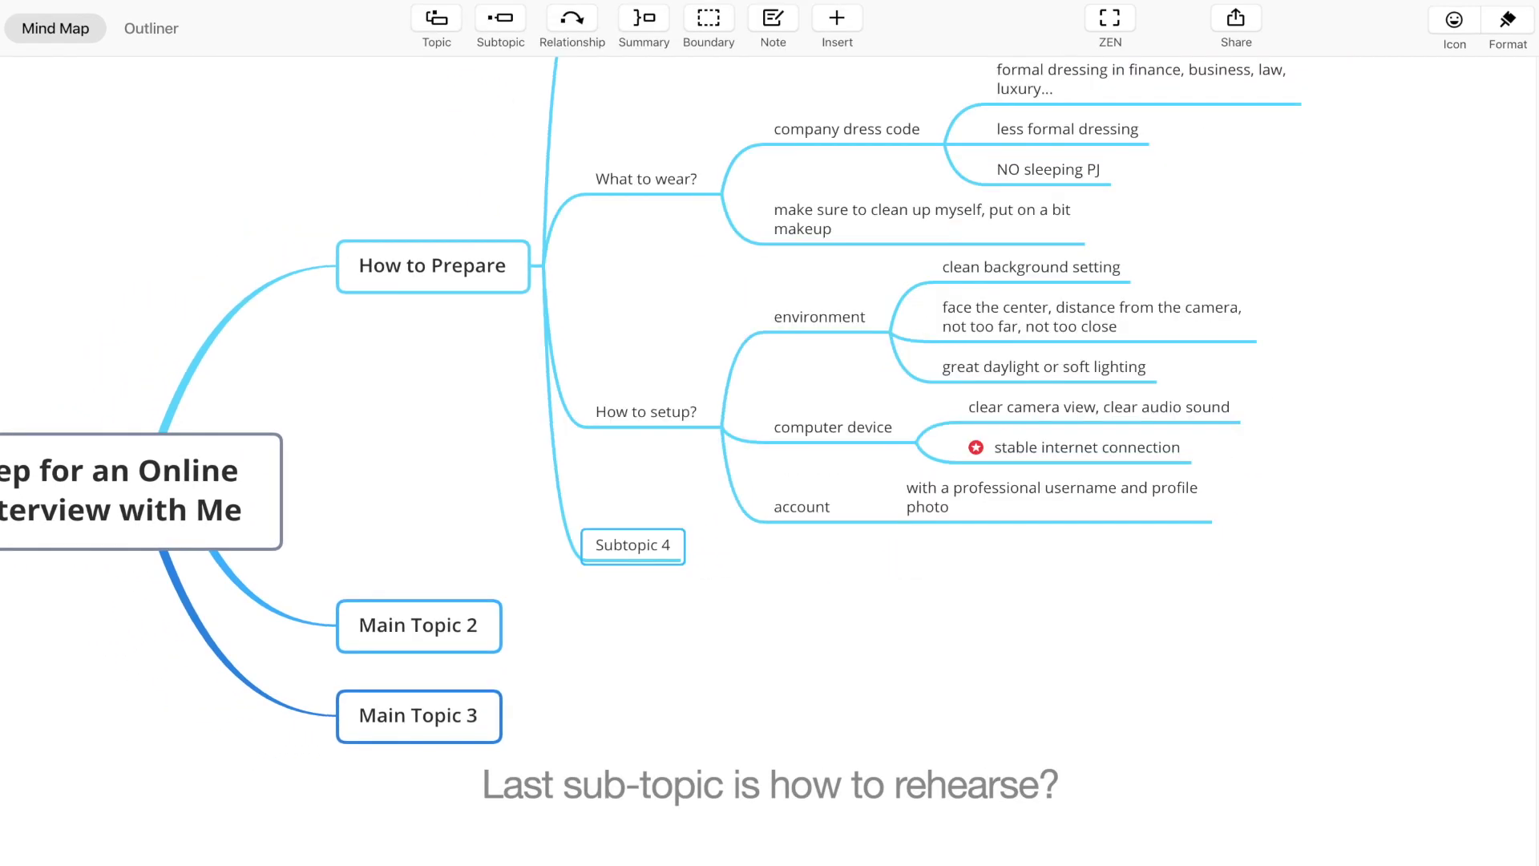
{"action": "type", "text": "How to "}
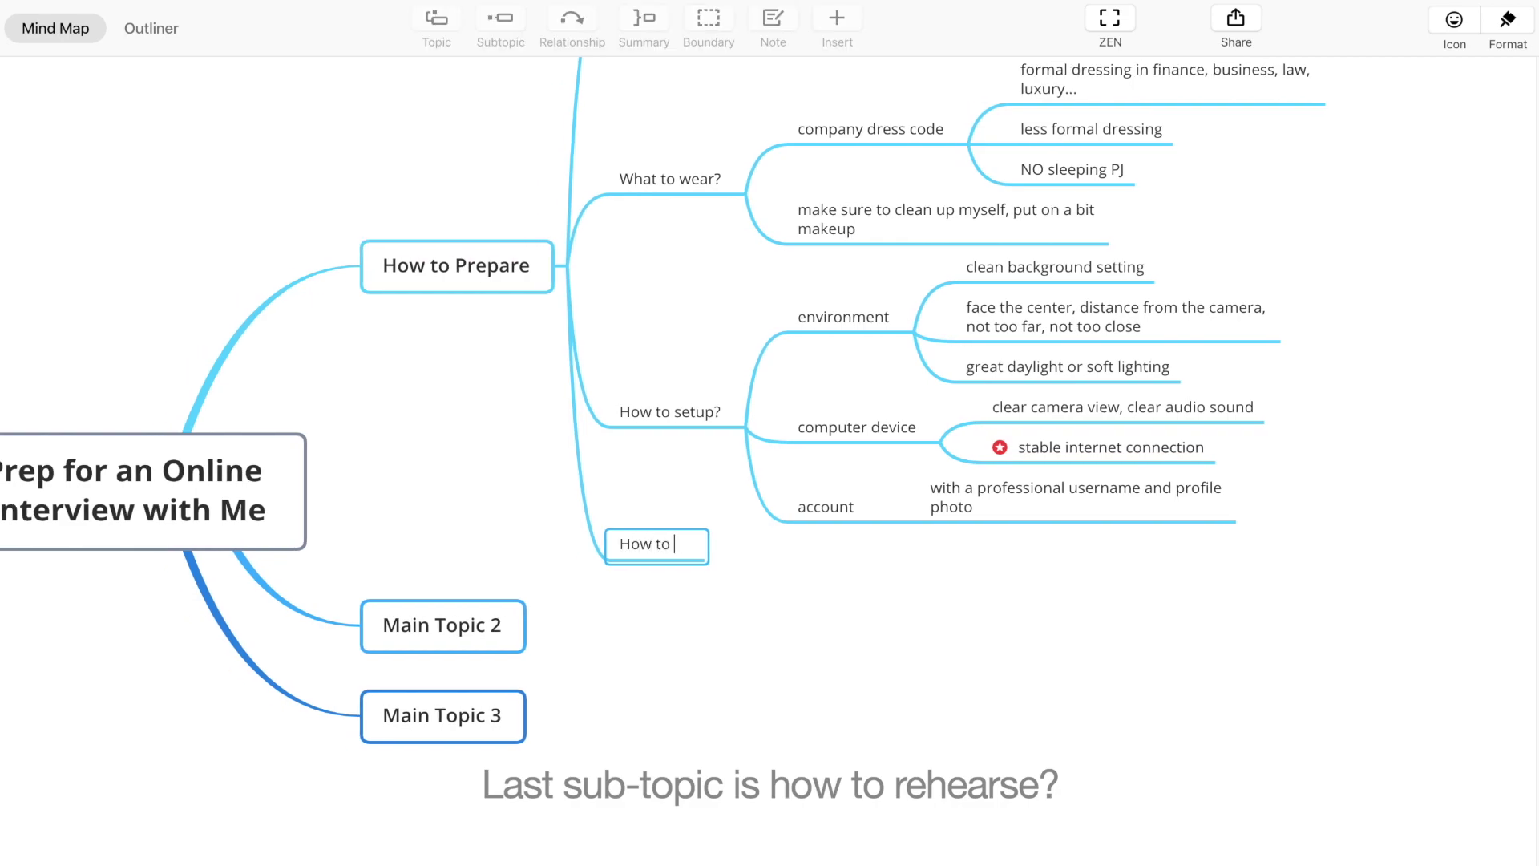
{"action": "type", "text": "rehearse?"}
{"action": "key", "text": "Tab"}
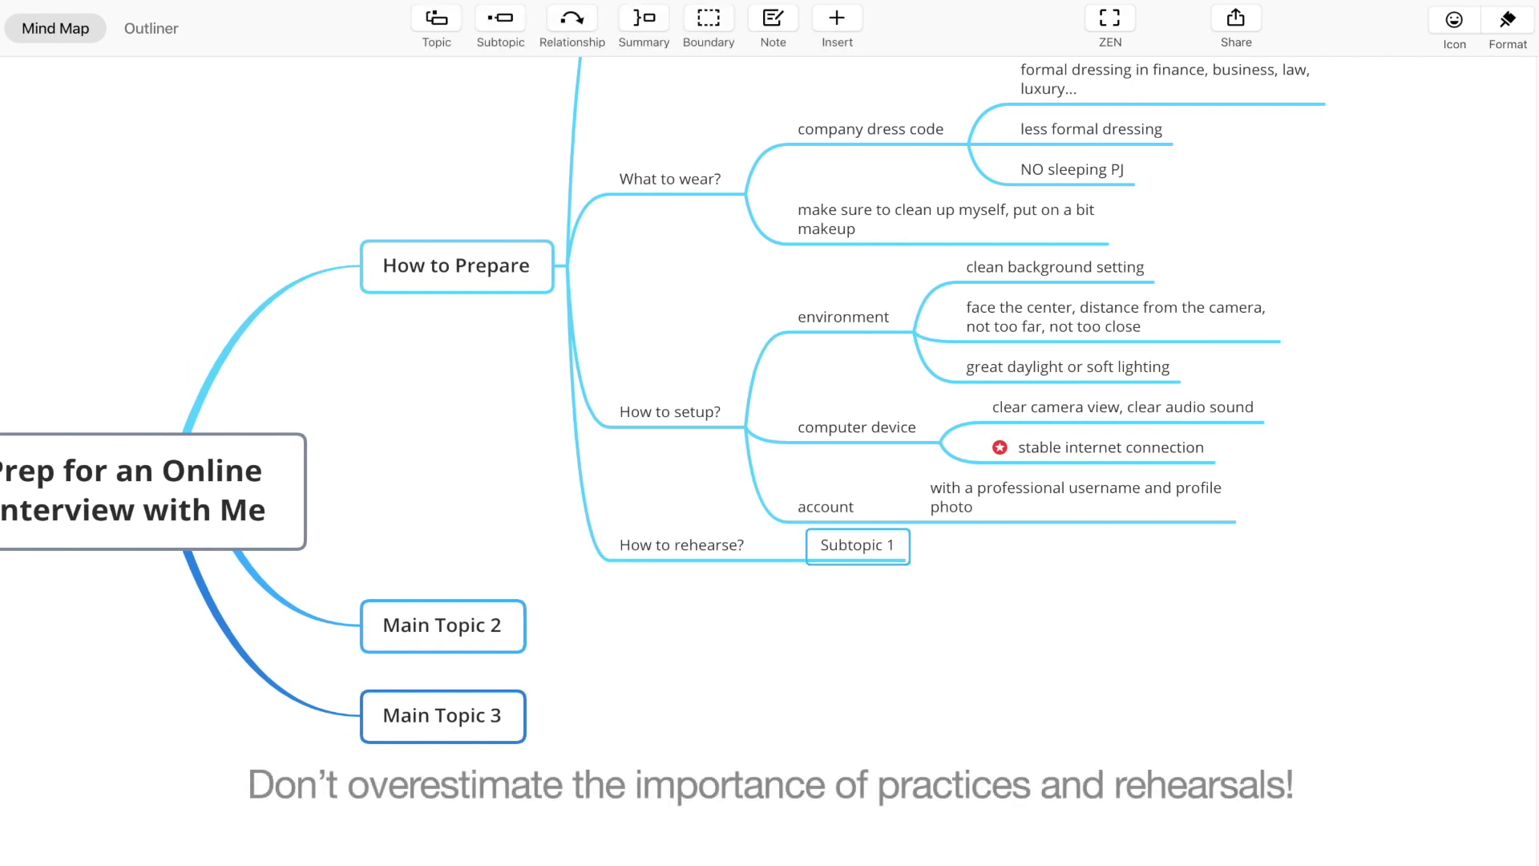
{"action": "type", "text": "record my"}
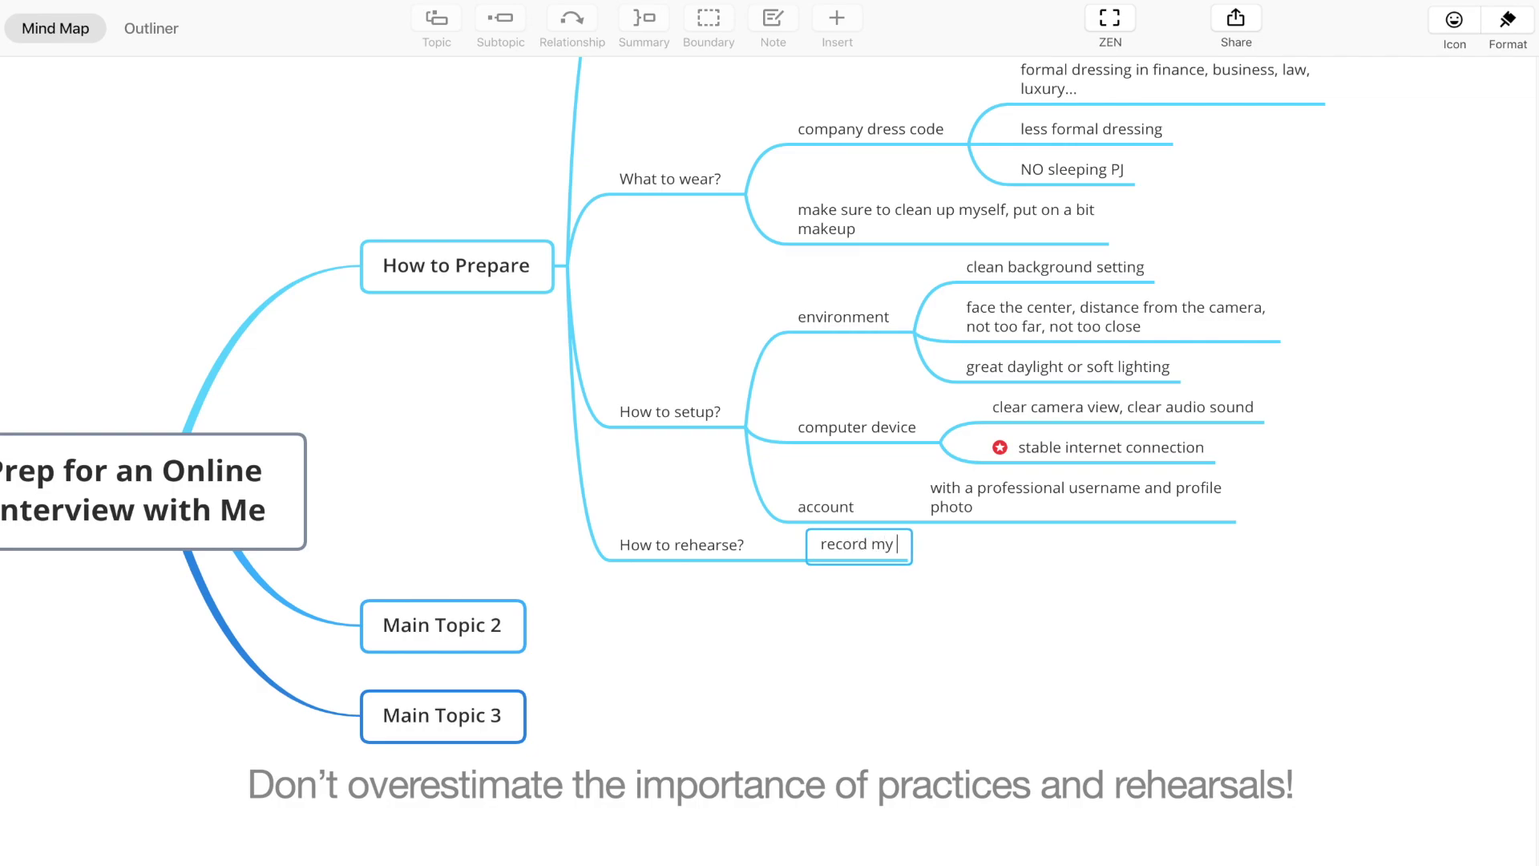
{"action": "type", "text": "self"}
{"action": "key", "text": "Return"}
{"action": "key", "text": "Tab"}
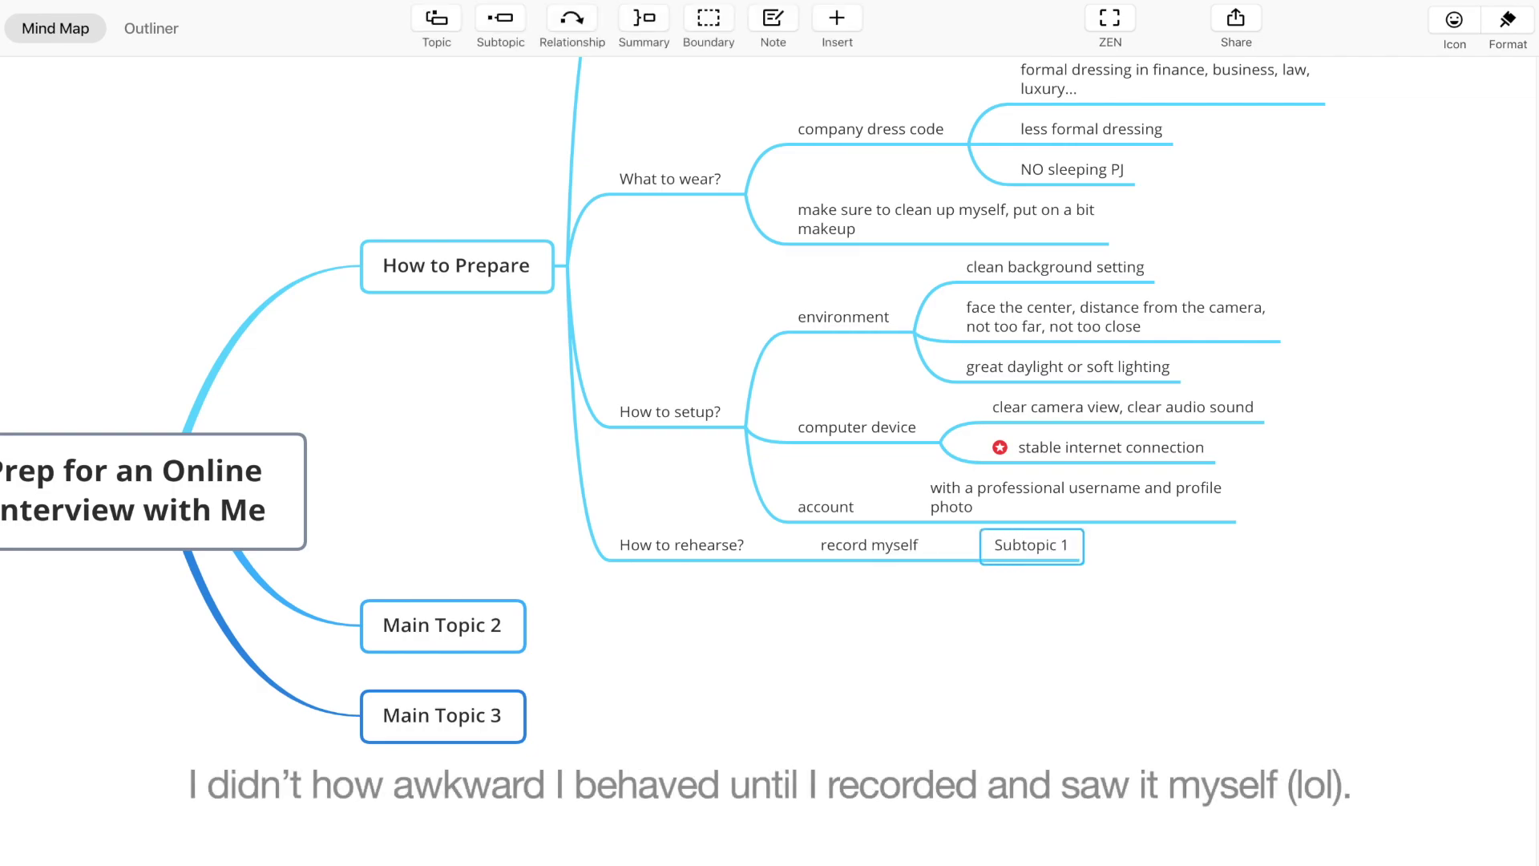
{"action": "type", "text": "comfortable speech pac"}
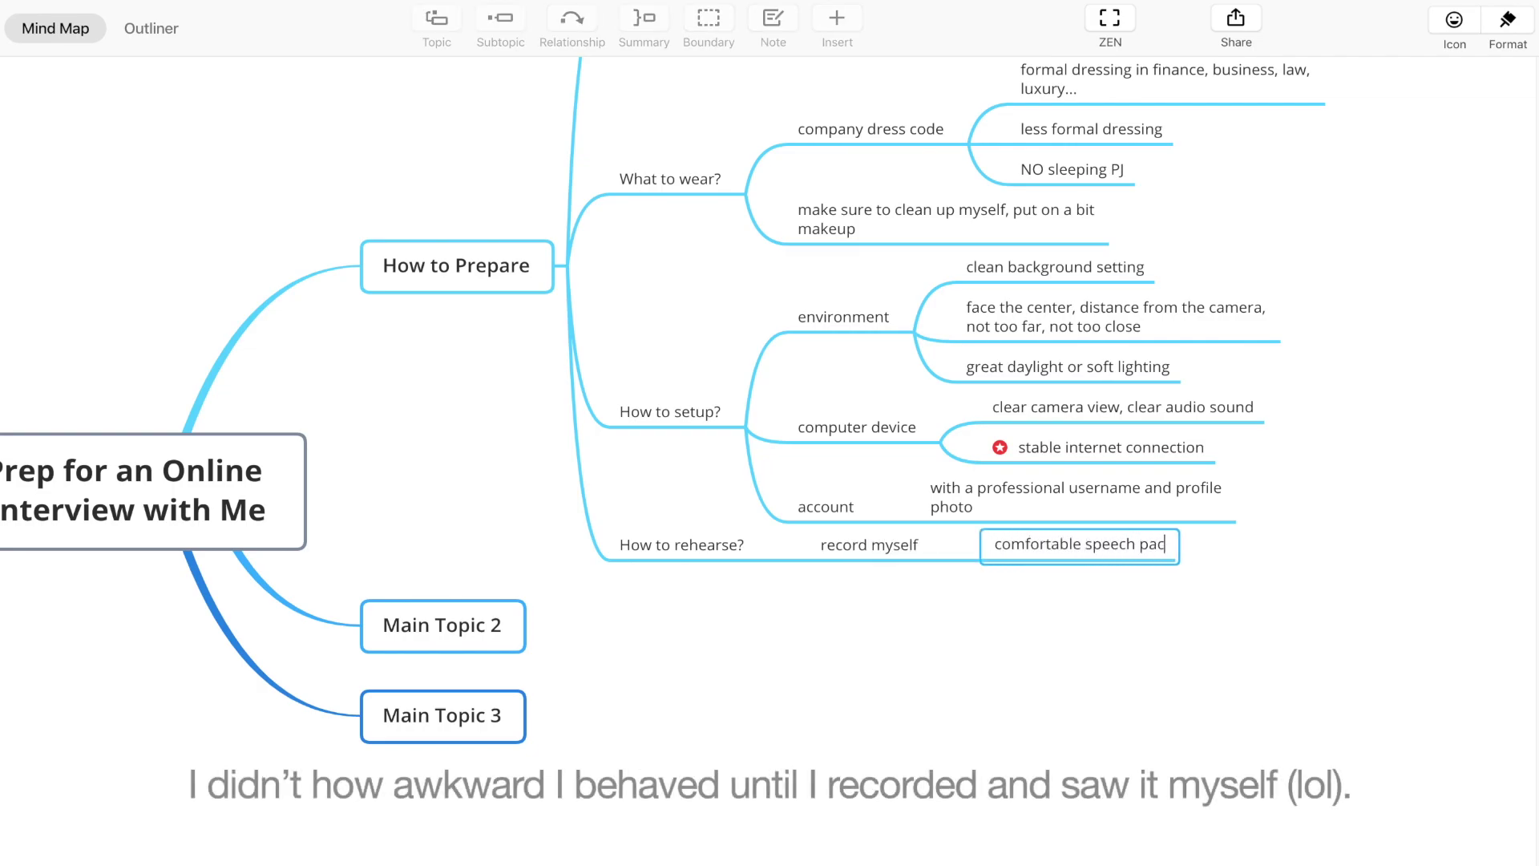
{"action": "type", "text": "e, tones, avoi"}
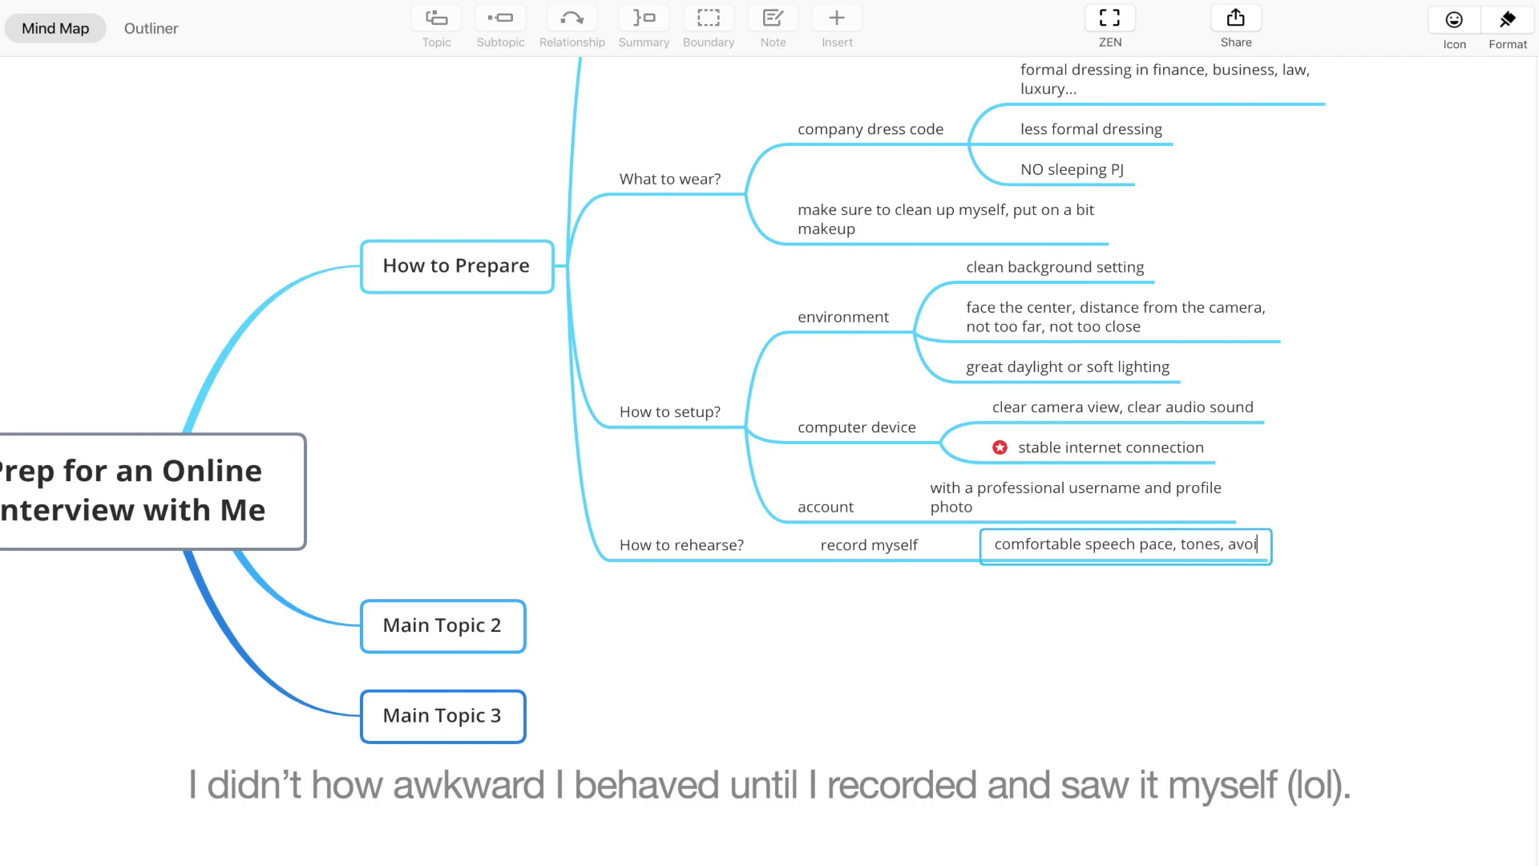
{"action": "type", "text": "d any weird breaks o"}
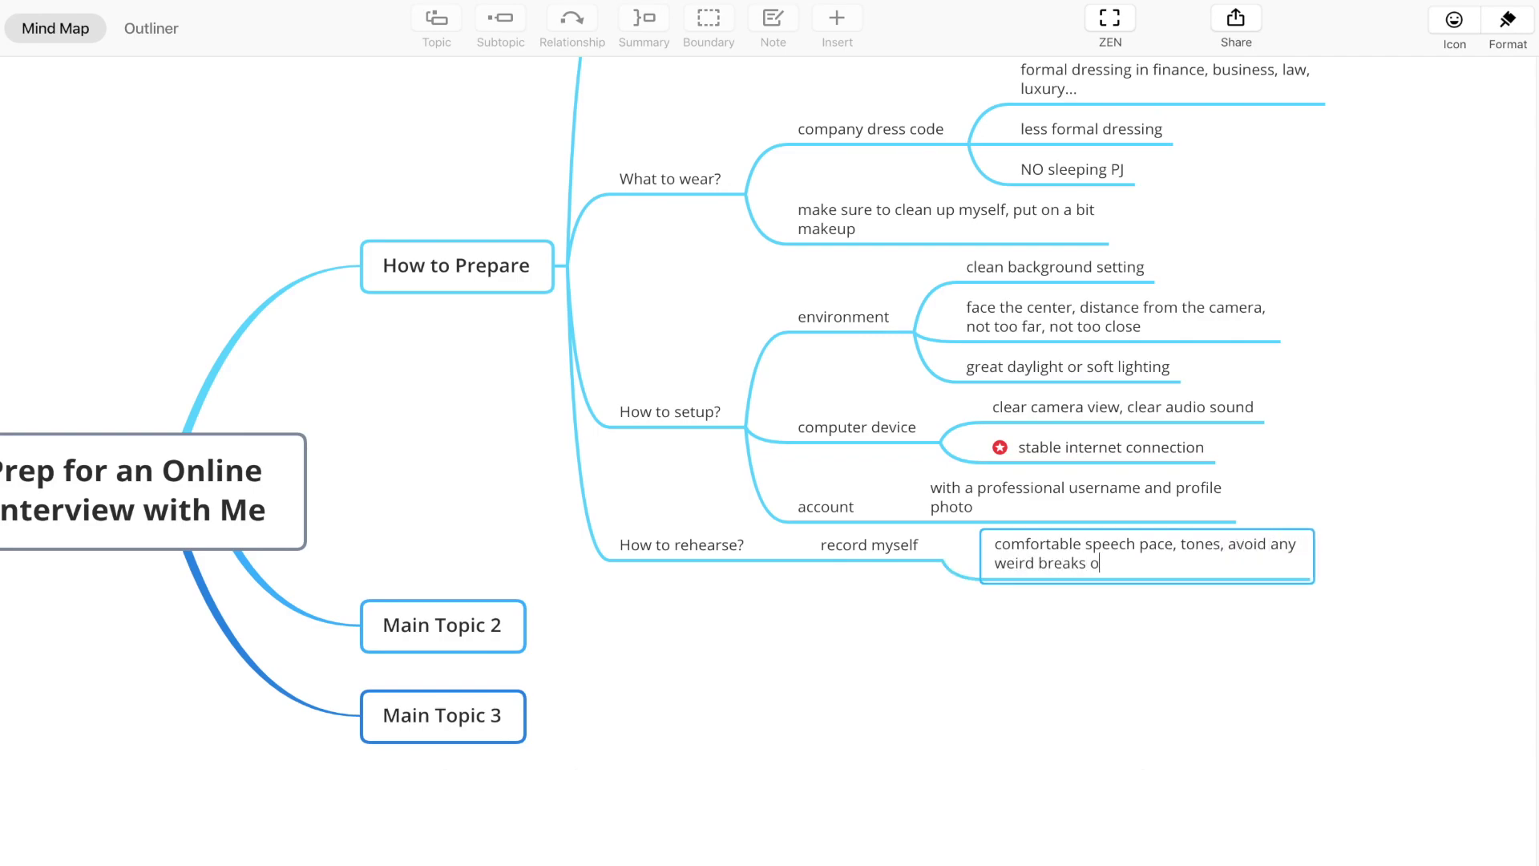
{"action": "type", "text": "r tags"}
{"action": "key", "text": "Return"}
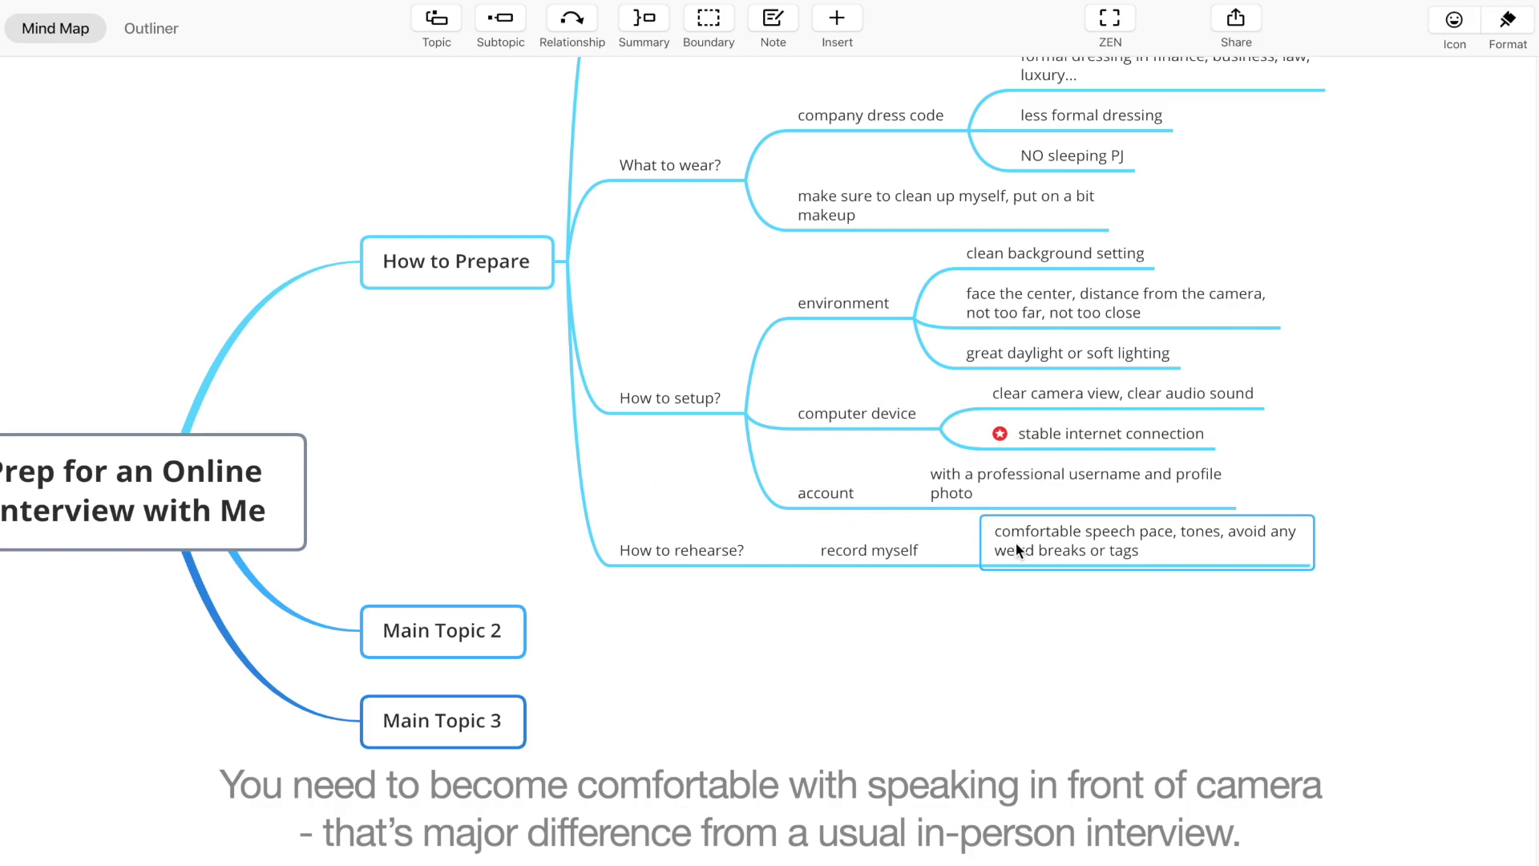
{"action": "key", "text": "Return"}
{"action": "type", "text": "practice naturally spea"}
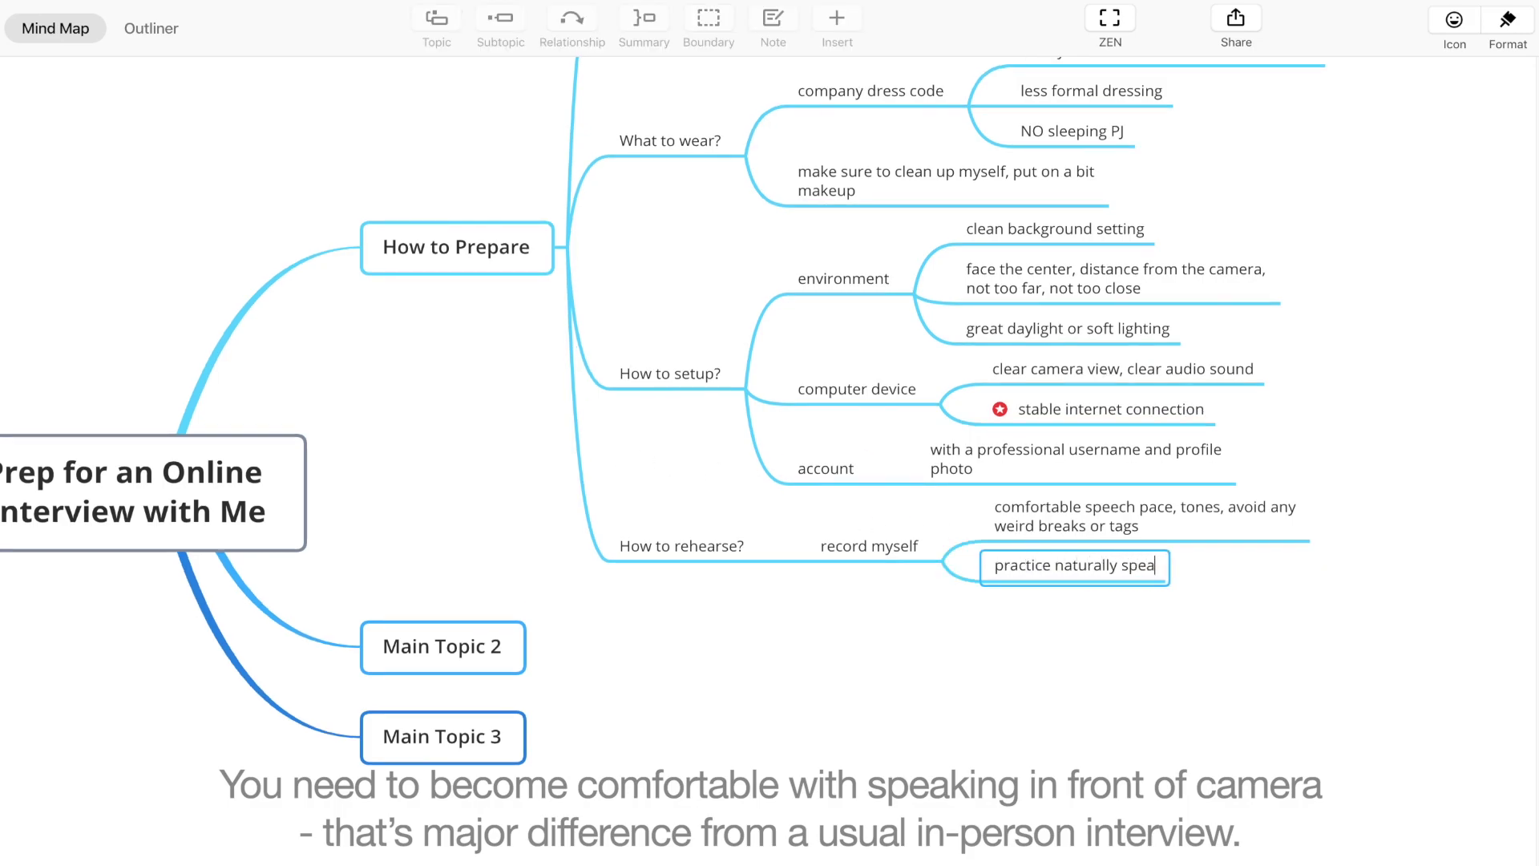
{"action": "type", "text": " not intentionally reciting"}
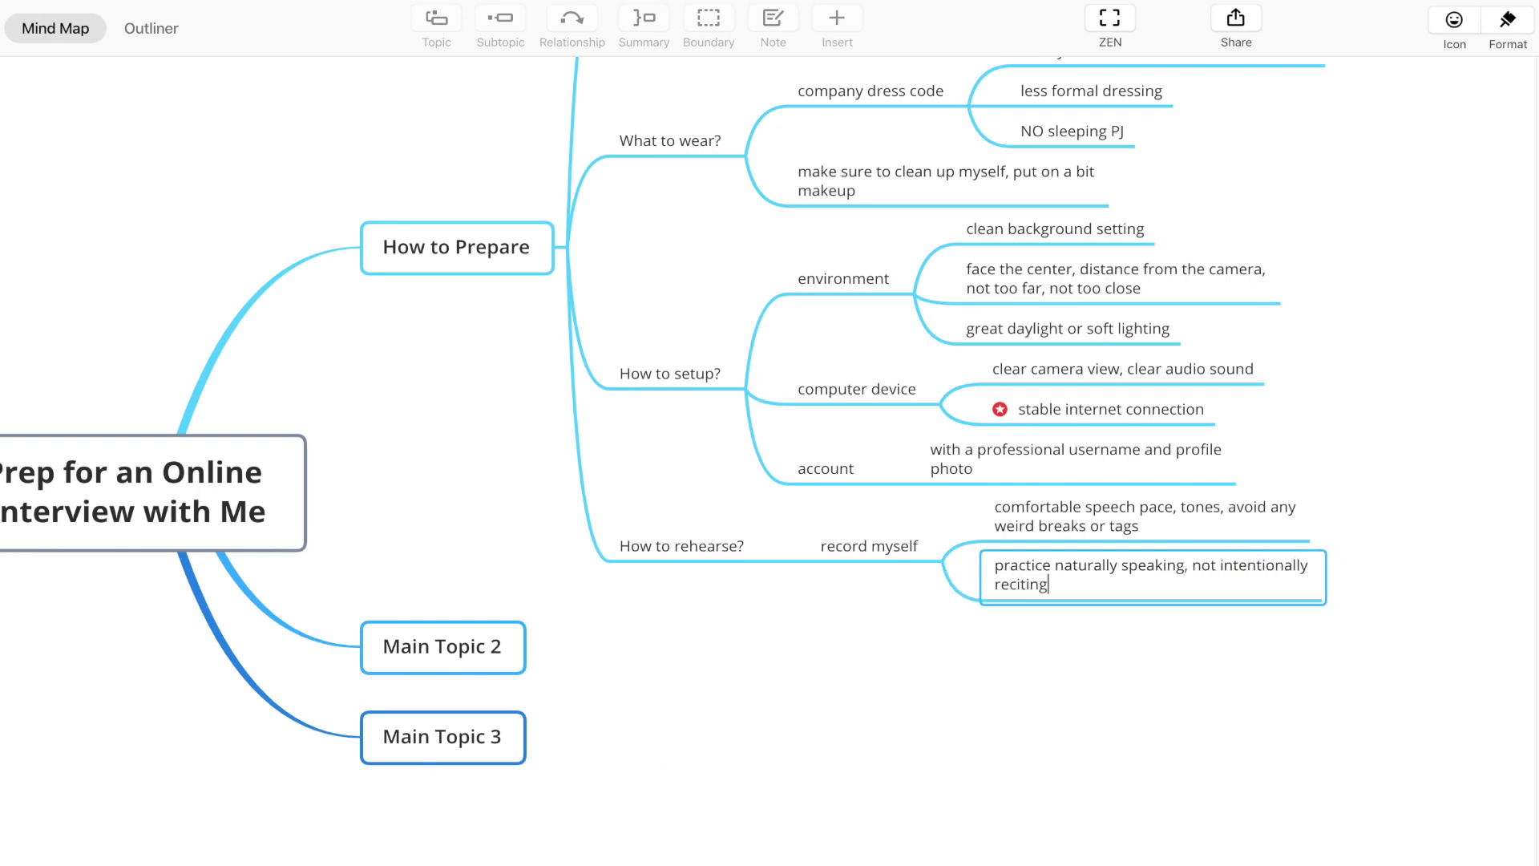
Add a 'mock interview with friends, alumni, or career center' topic under How to rehearse?
{"action": "left_click", "coordinate": [882, 546]}
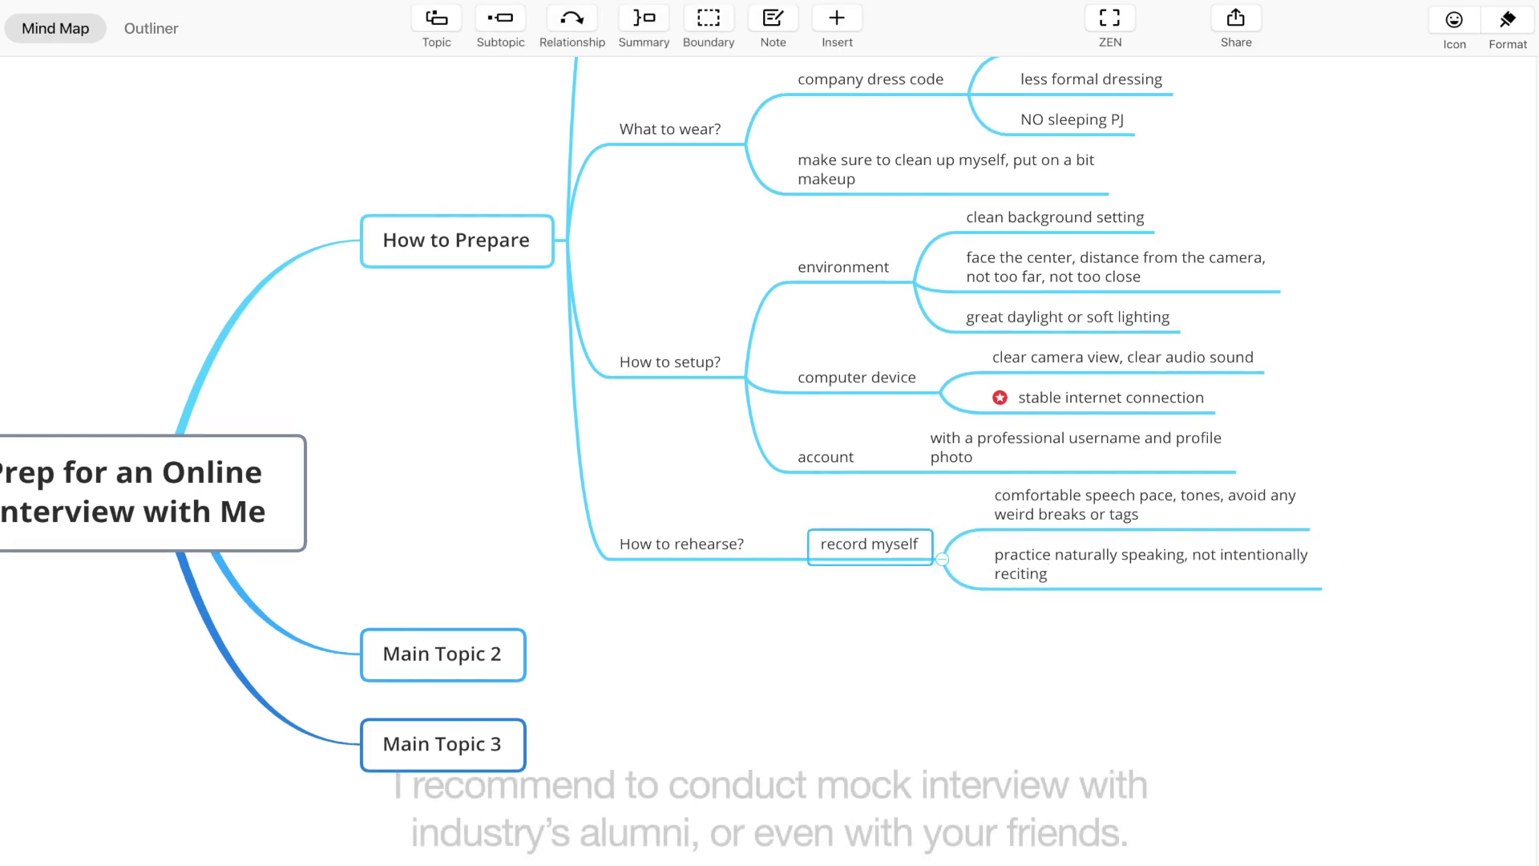
{"action": "key", "text": "Return"}
{"action": "type", "text": "mock interview with"}
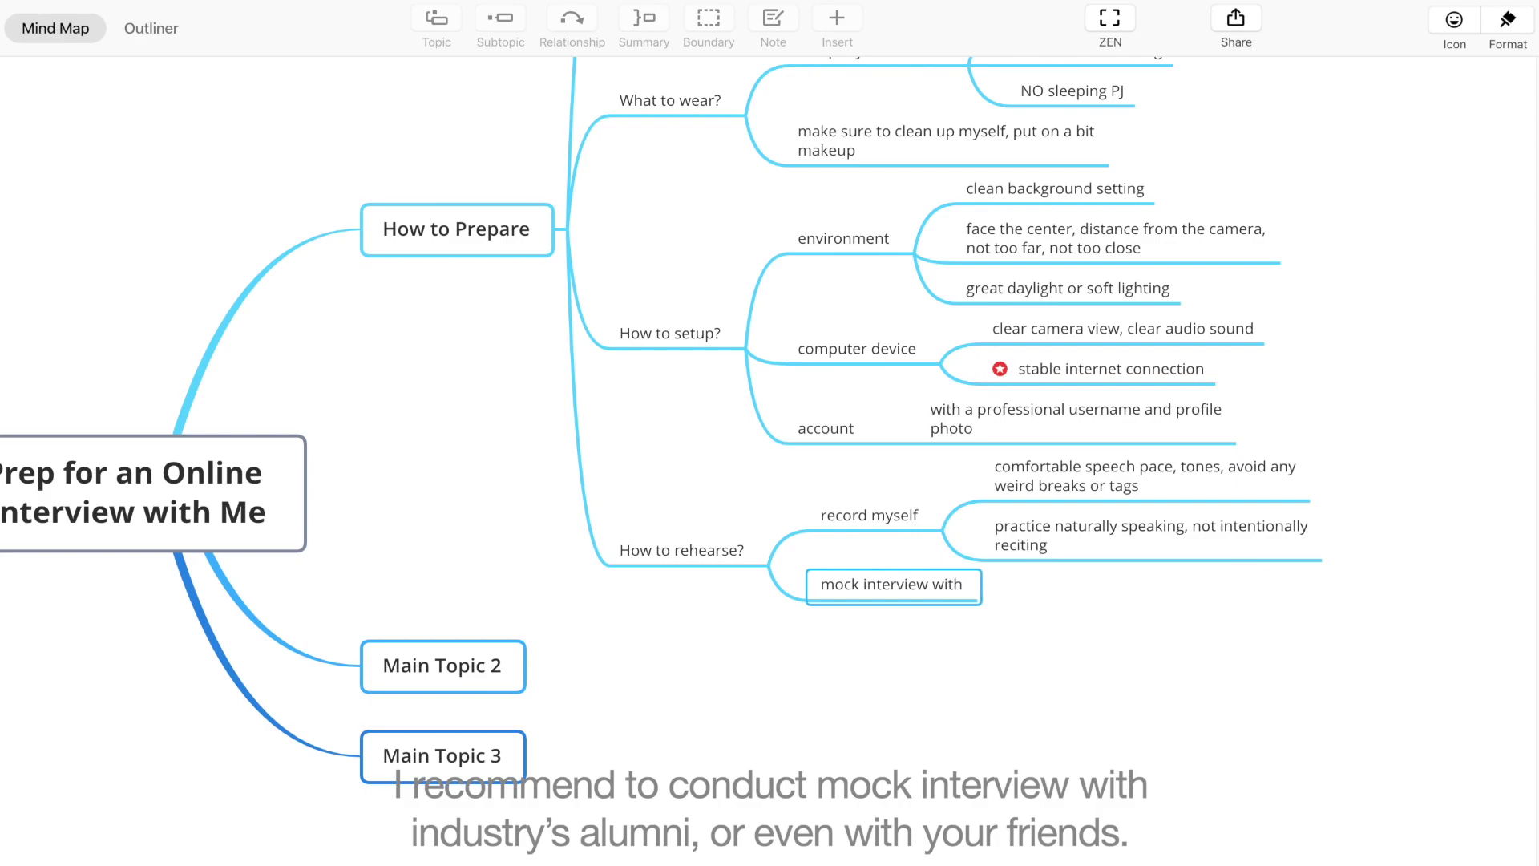
{"action": "type", "text": " friends, alumn"}
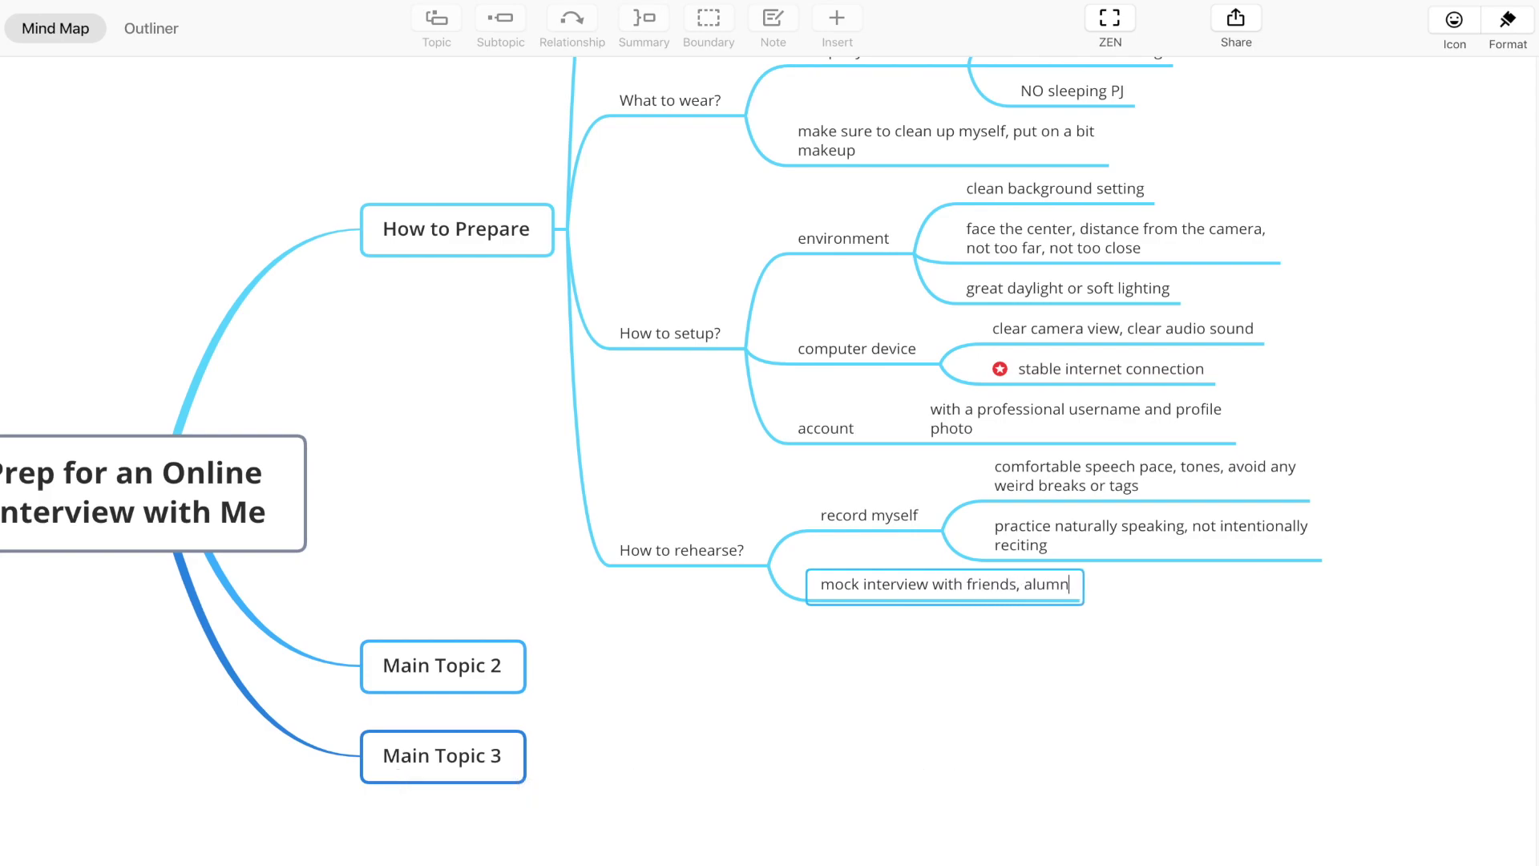
{"action": "type", "text": "i, or career center specialists"}
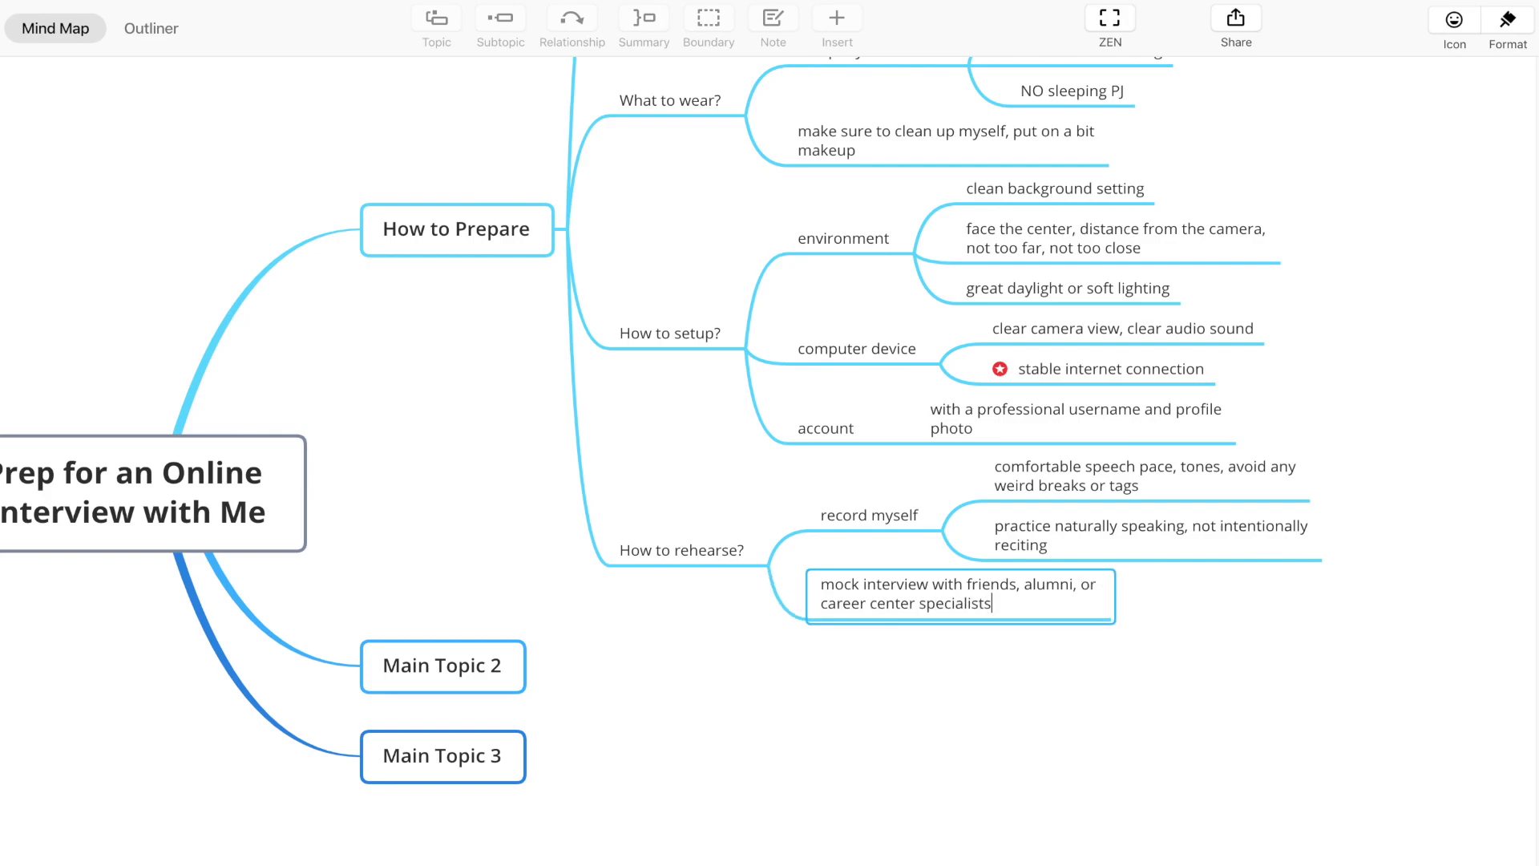
{"action": "key", "text": "Return"}
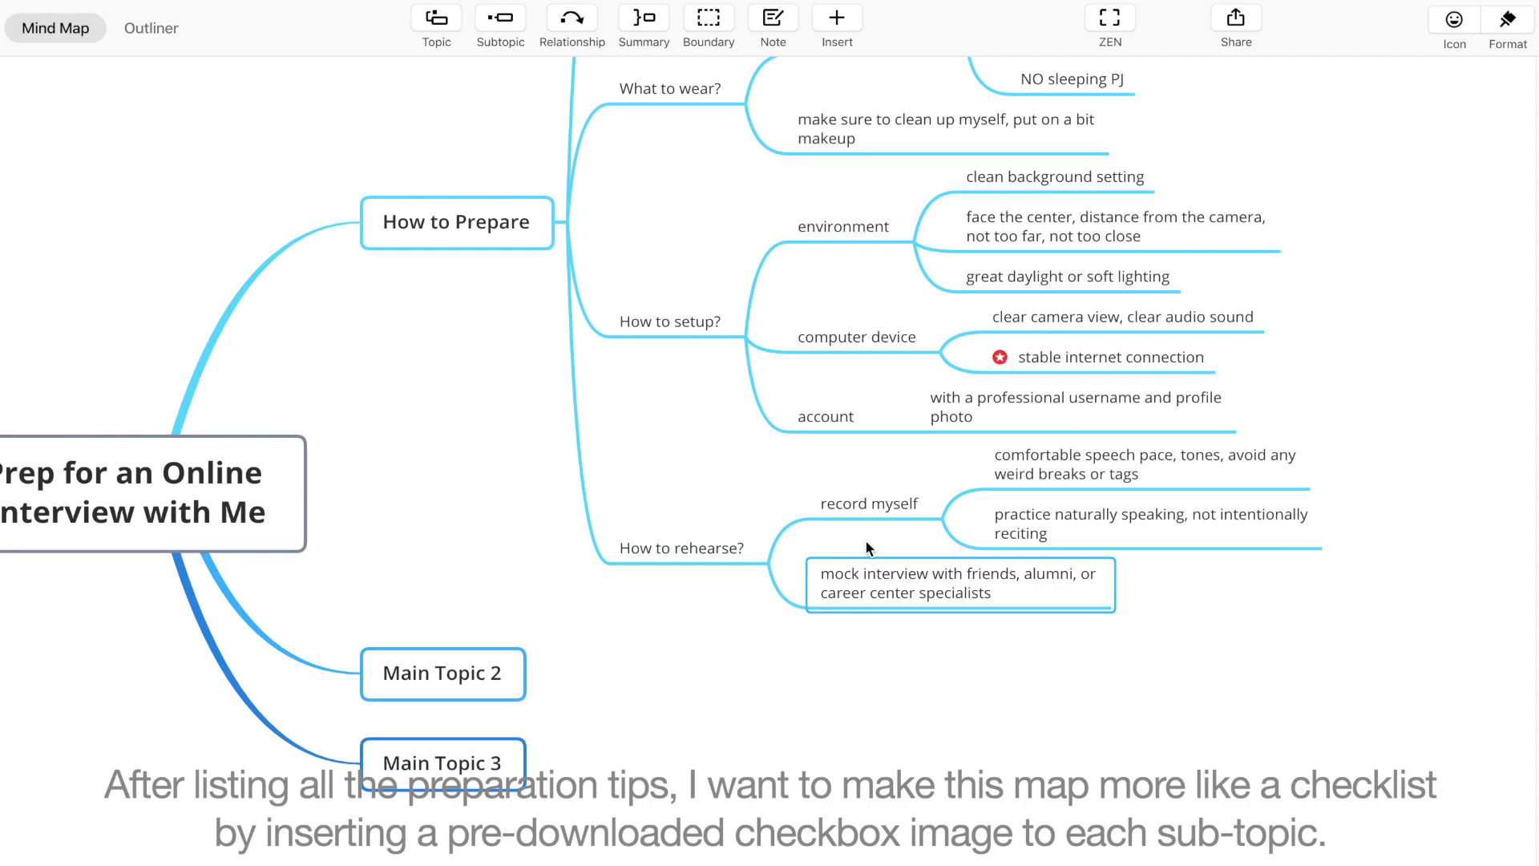
Delete the empty Main Topic 2 from the map.
{"action": "left_click", "coordinate": [498, 680]}
{"action": "key", "text": "Delete"}
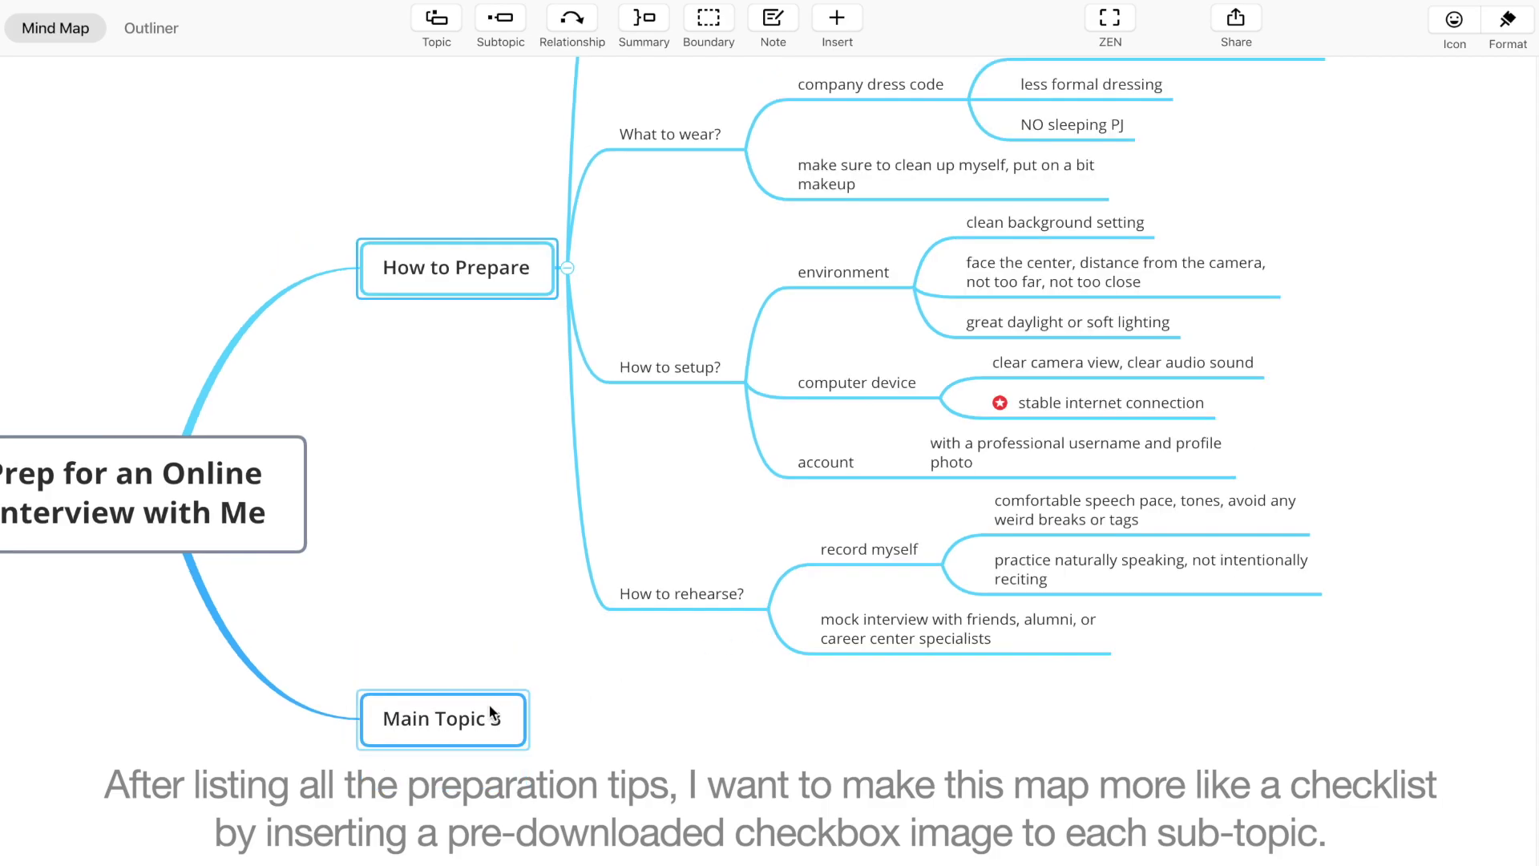
{"action": "left_click", "coordinate": [489, 715]}
{"action": "scroll", "coordinate": [484, 718], "scroll_direction": "down", "scroll_amount": 2}
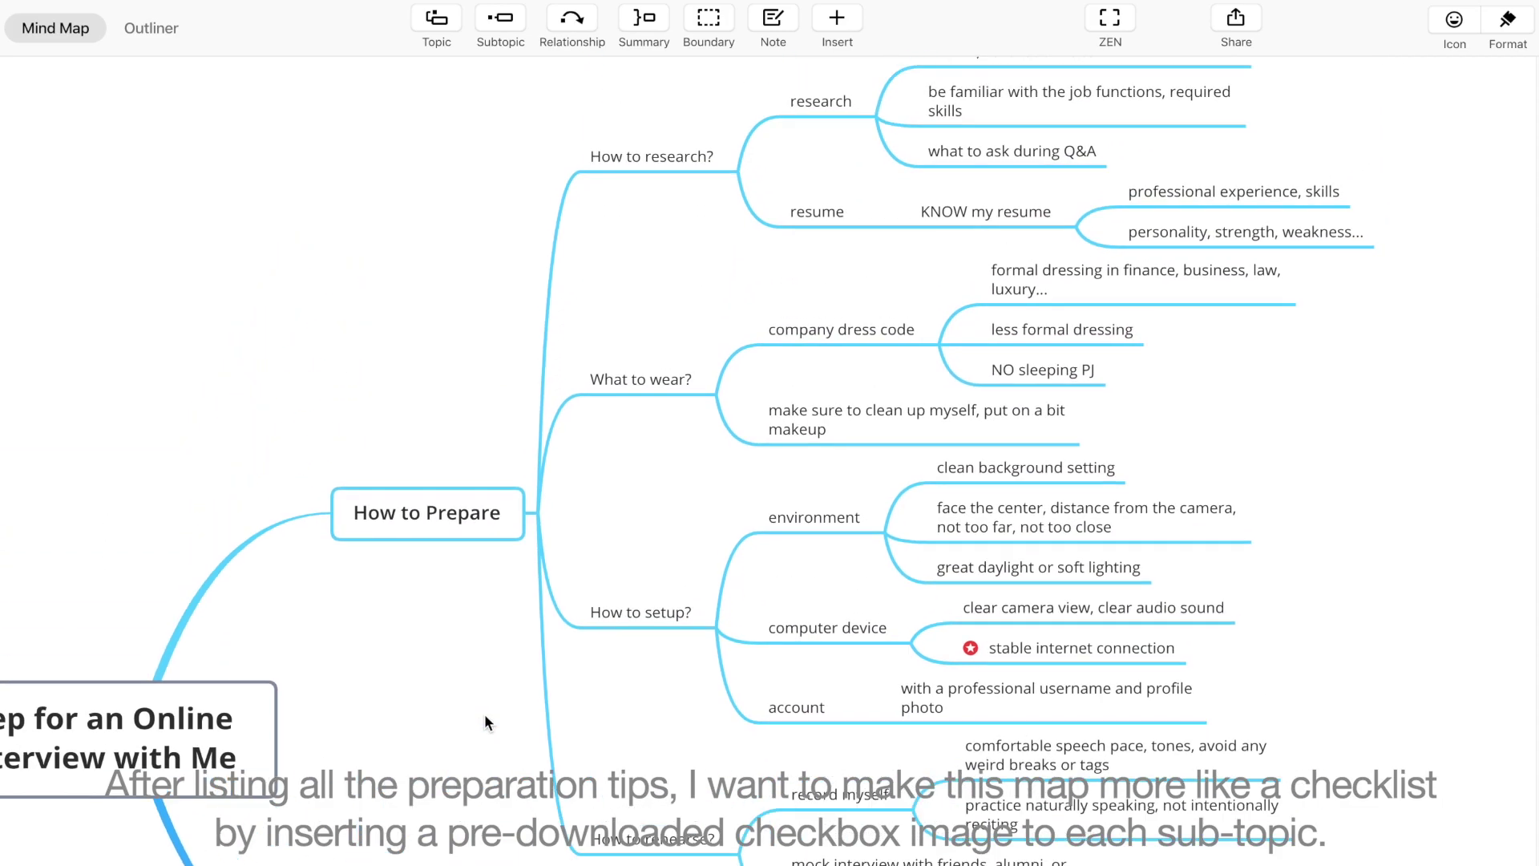
{"action": "scroll", "coordinate": [484, 718], "scroll_direction": "up", "scroll_amount": 3}
{"action": "scroll", "coordinate": [484, 713], "scroll_direction": "down", "scroll_amount": 2}
{"action": "scroll", "coordinate": [484, 714], "scroll_direction": "left", "scroll_amount": 2}
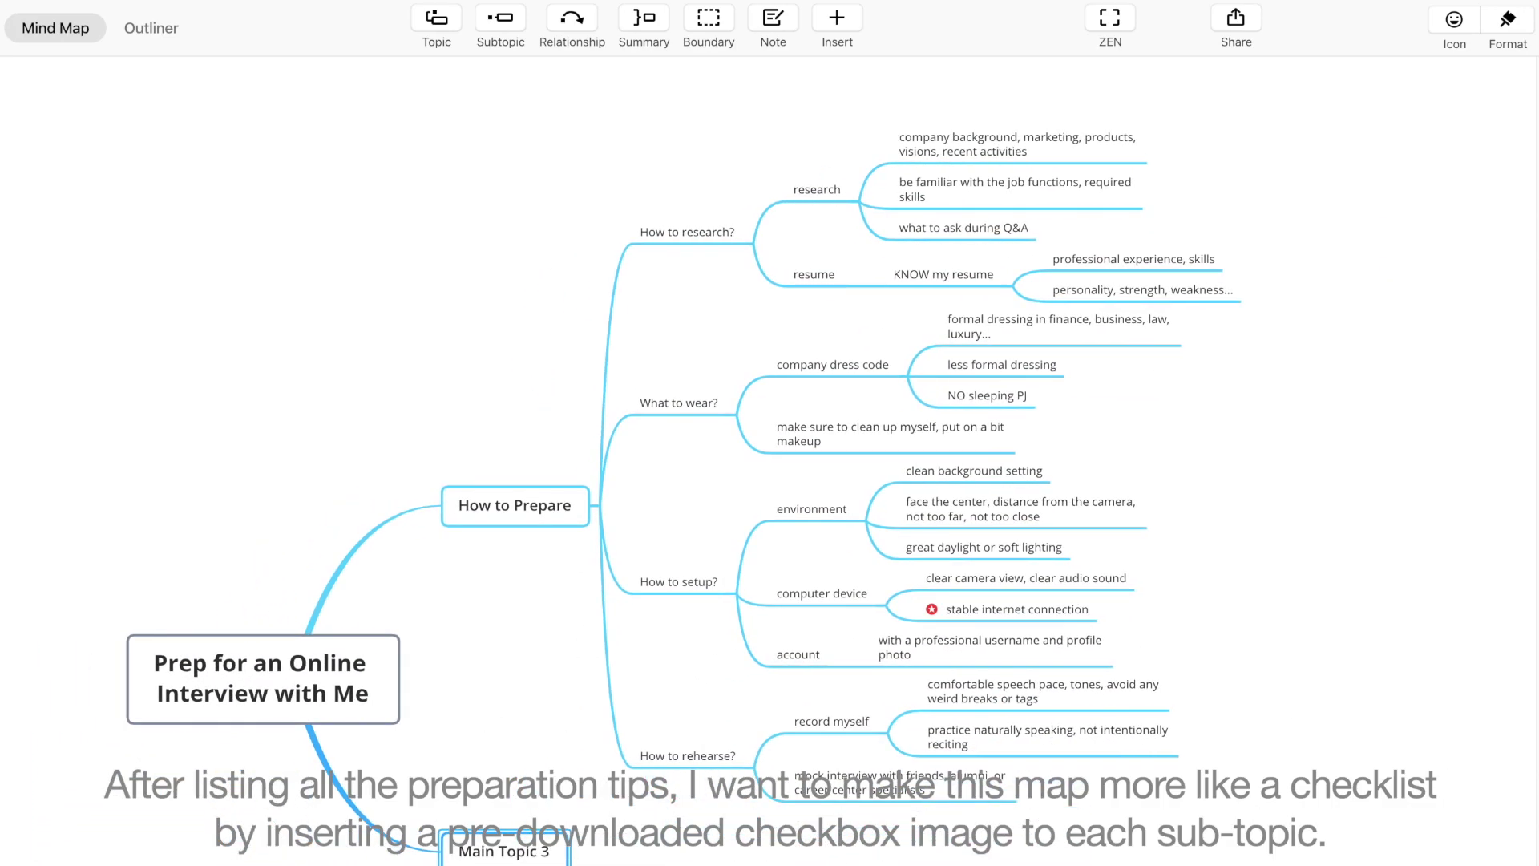
Insert checkbox.png on 'How to research?' and shrink it to a small size.
{"action": "left_click", "coordinate": [696, 233]}
{"action": "scroll", "coordinate": [705, 244], "scroll_direction": "up", "scroll_amount": 1}
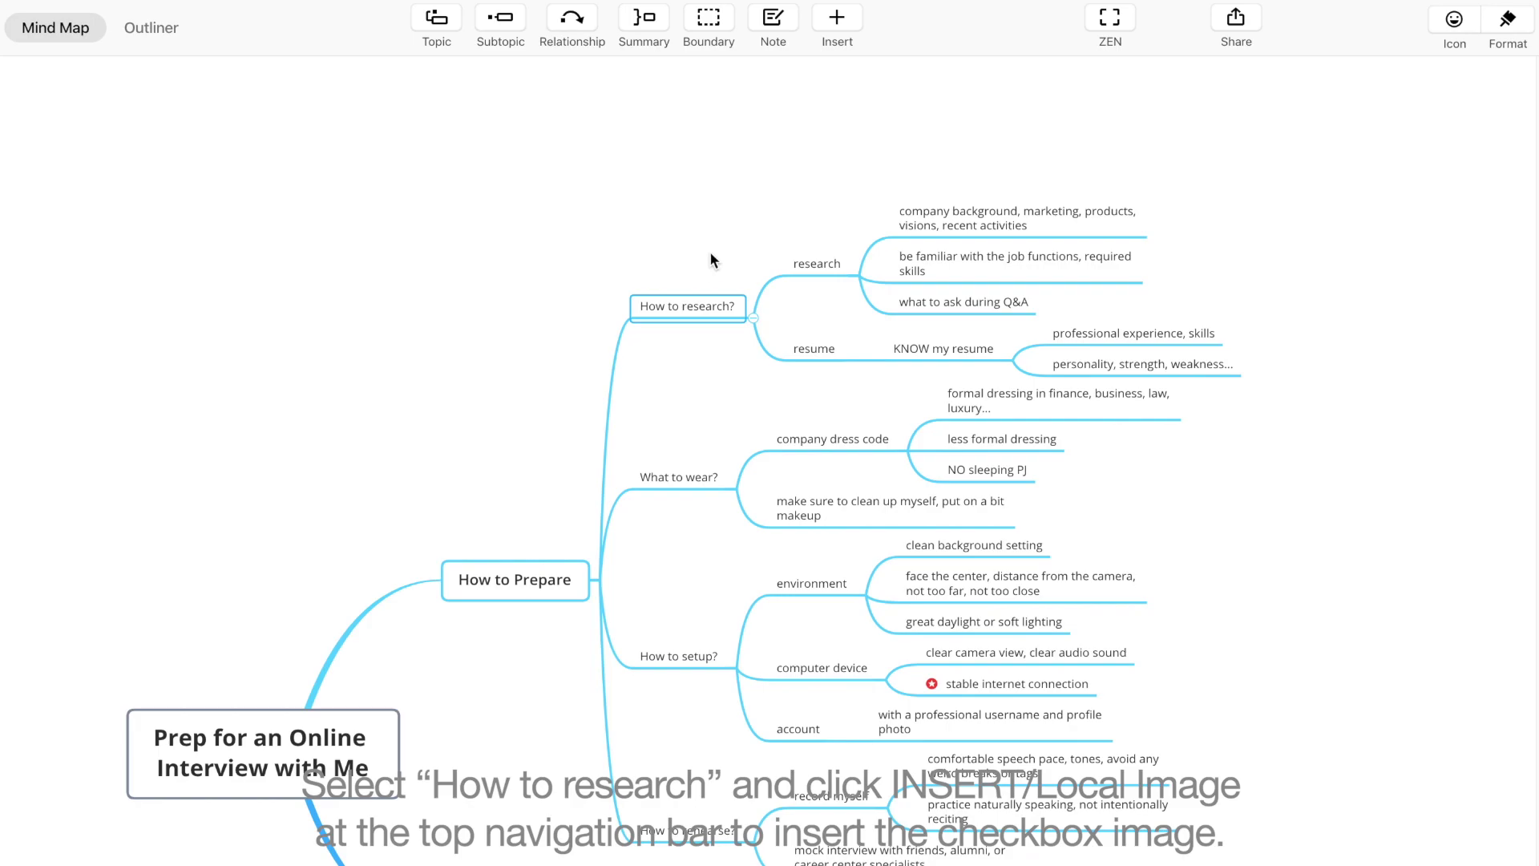
{"action": "left_click", "coordinate": [836, 22]}
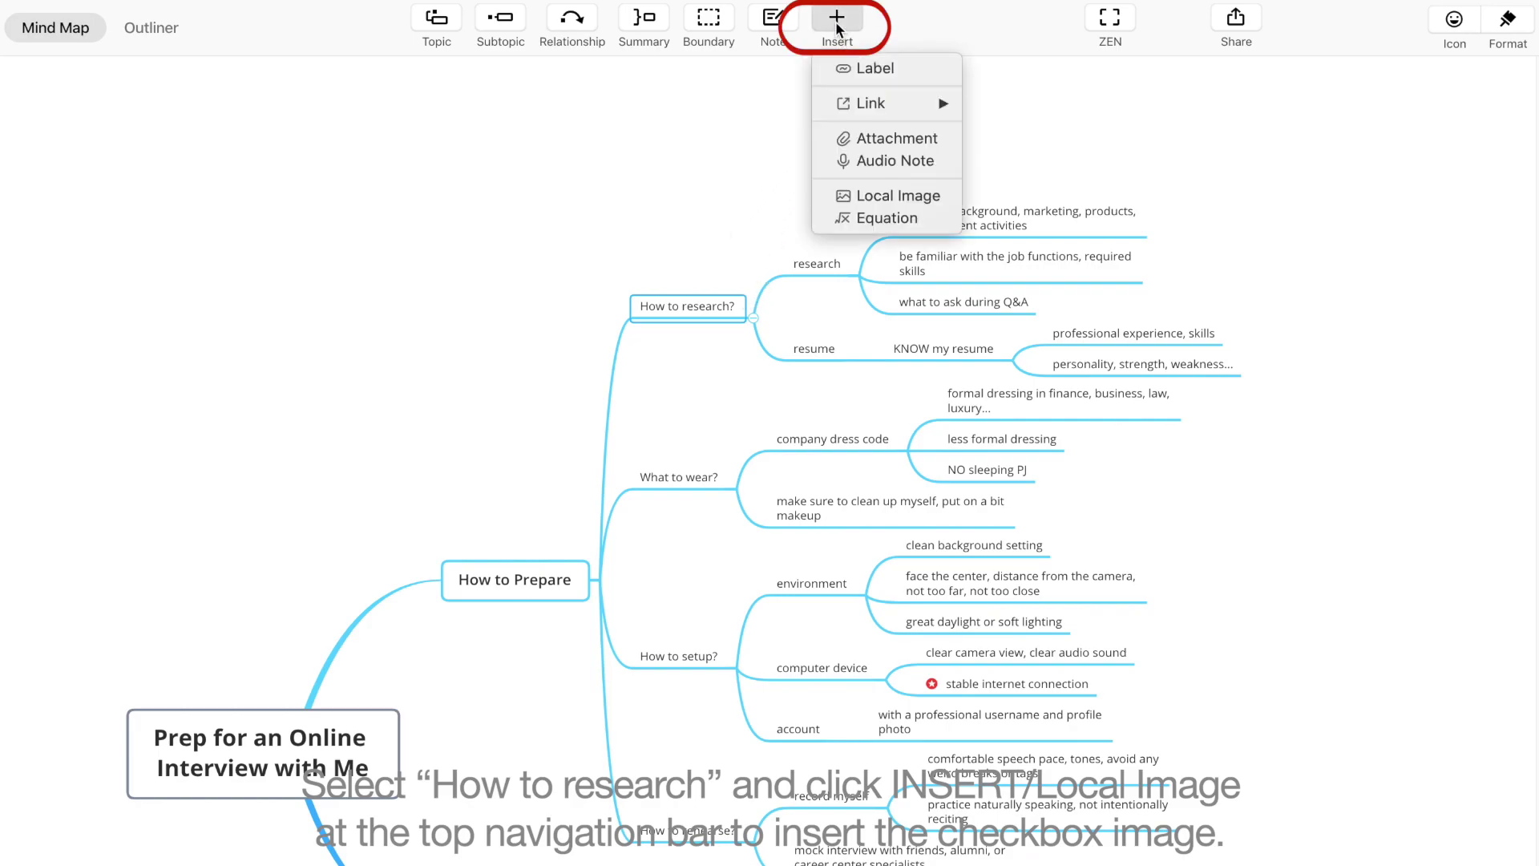
{"action": "left_click", "coordinate": [872, 193]}
{"action": "double_click", "coordinate": [510, 103]}
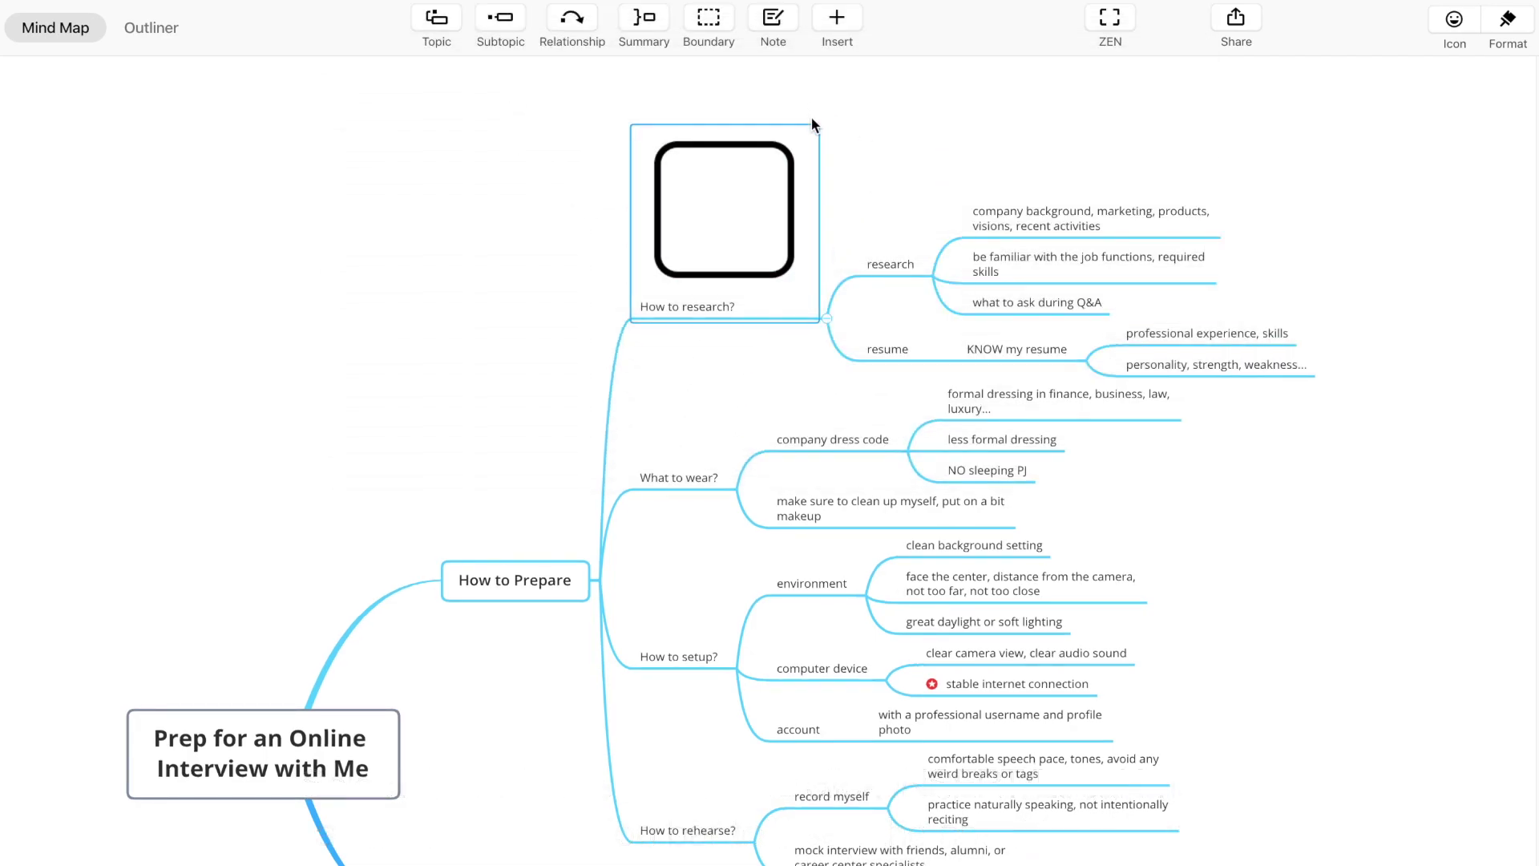
{"action": "left_click", "coordinate": [799, 141]}
{"action": "left_click_drag", "start_coordinate": [801, 139], "coordinate": [720, 244]}
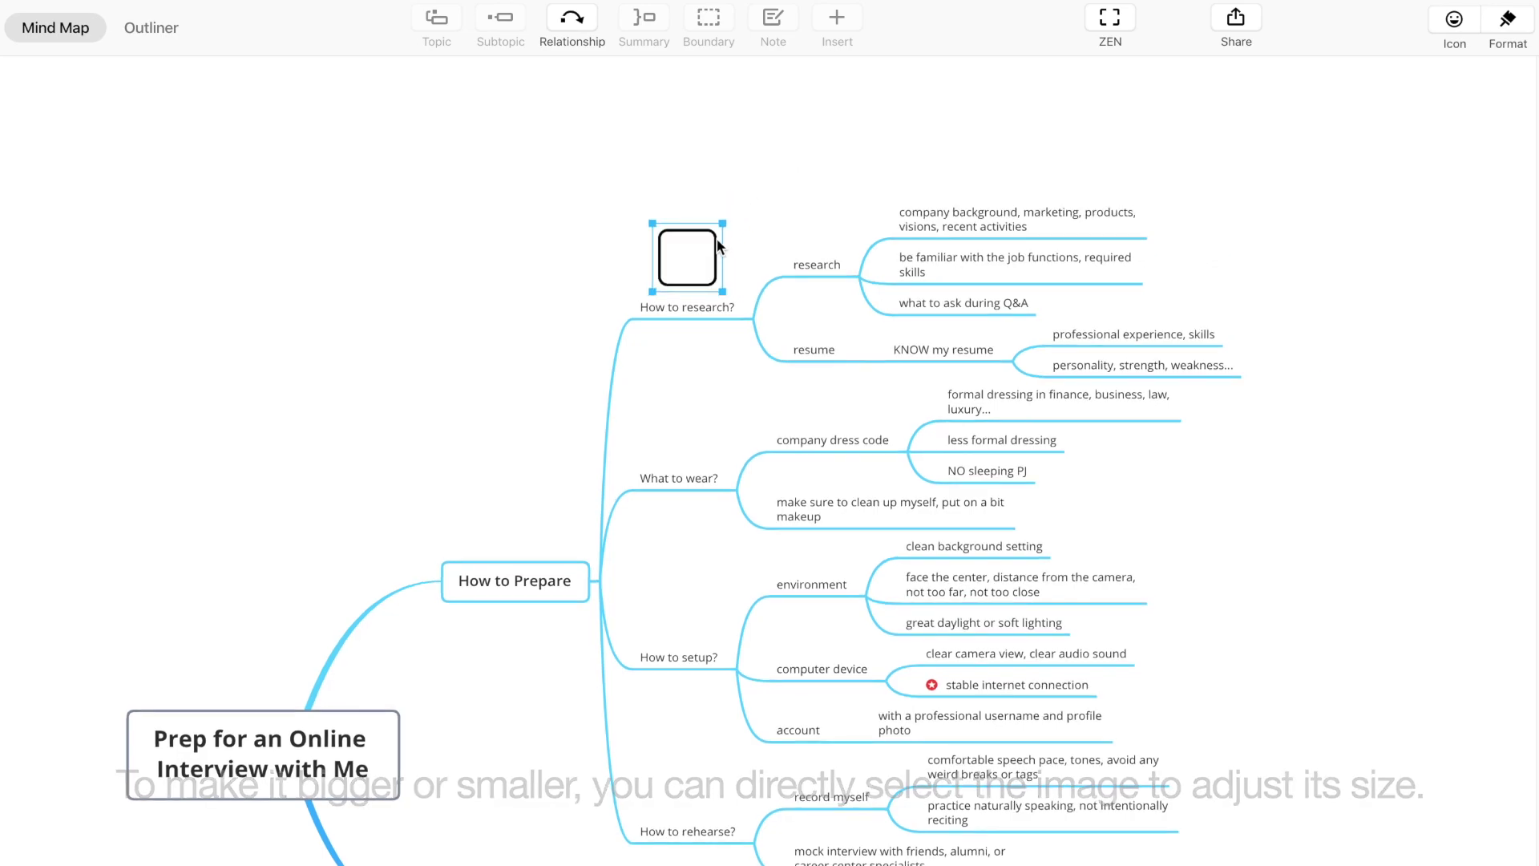
{"action": "left_click", "coordinate": [694, 338]}
{"action": "scroll", "coordinate": [662, 265], "scroll_direction": "down", "scroll_amount": 2}
Add a resized checkbox.png image to 'What to wear?'.
{"action": "left_click", "coordinate": [682, 412]}
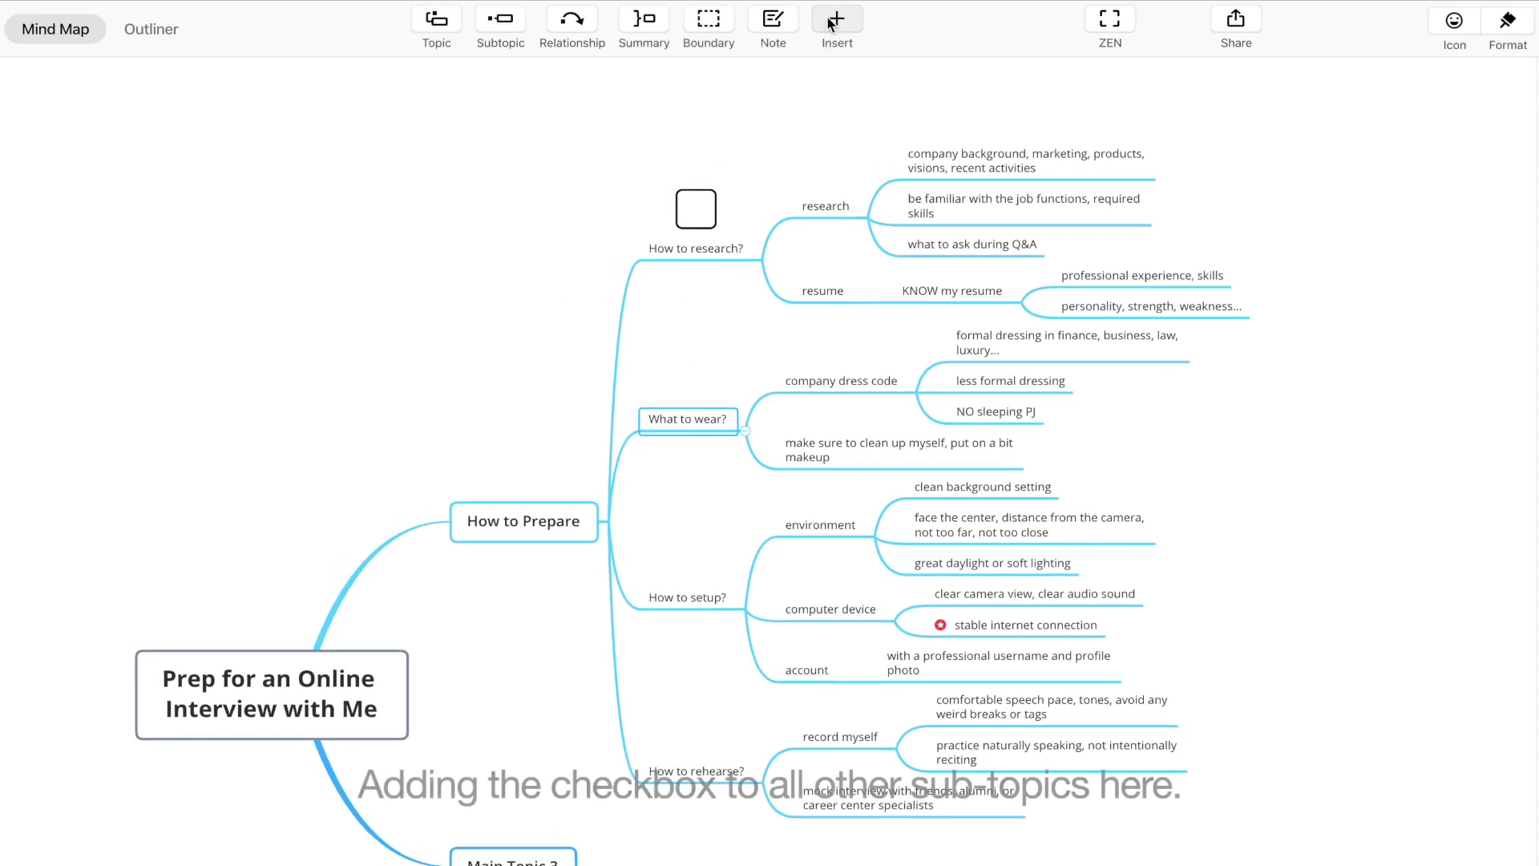
{"action": "left_click", "coordinate": [837, 20]}
{"action": "left_click", "coordinate": [841, 192]}
{"action": "double_click", "coordinate": [515, 86]}
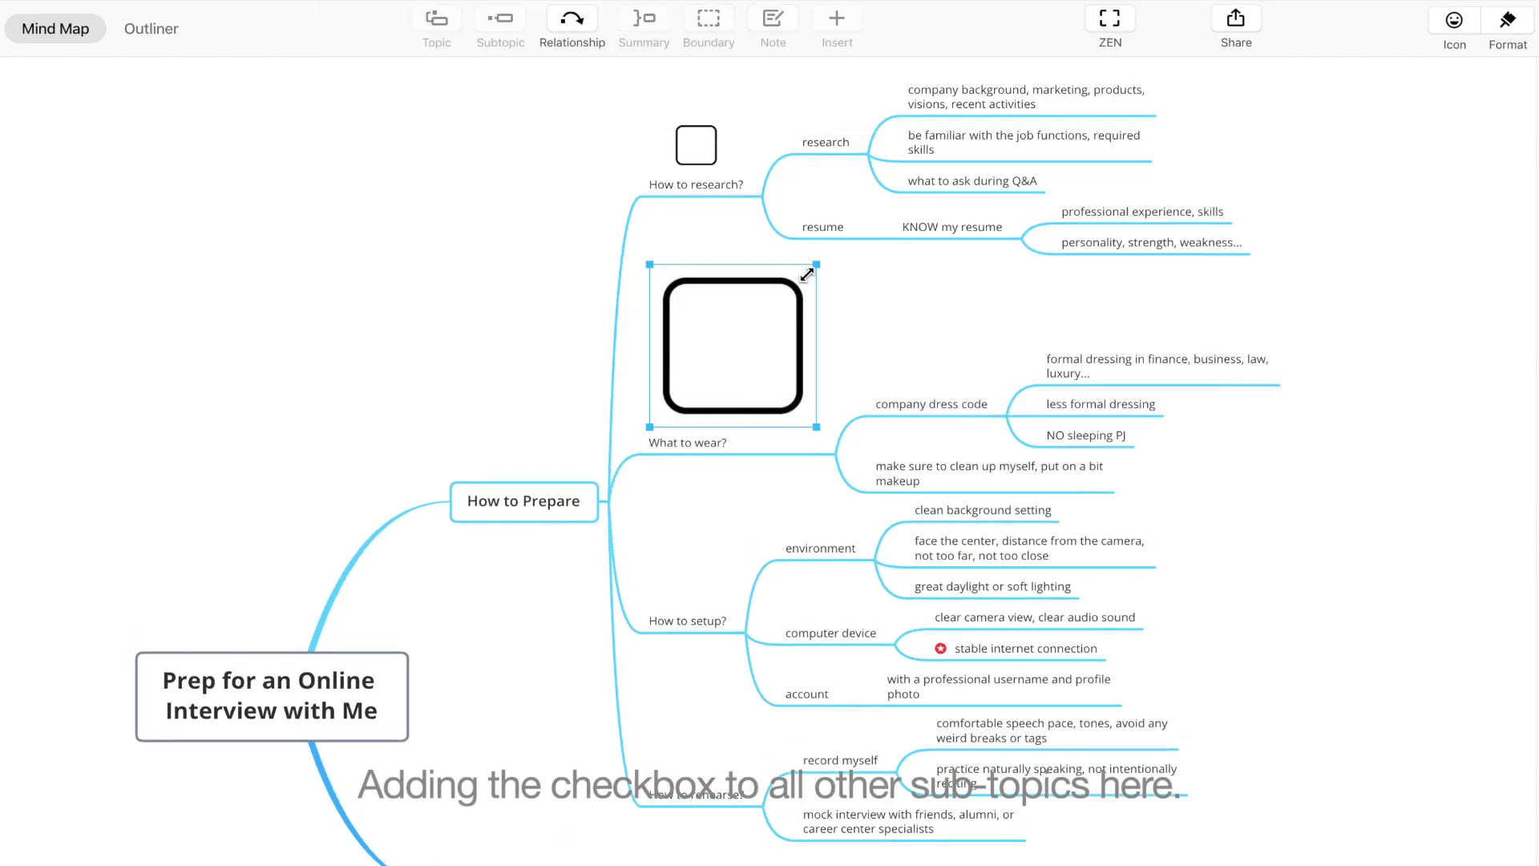
{"action": "left_click_drag", "start_coordinate": [801, 279], "coordinate": [719, 373]}
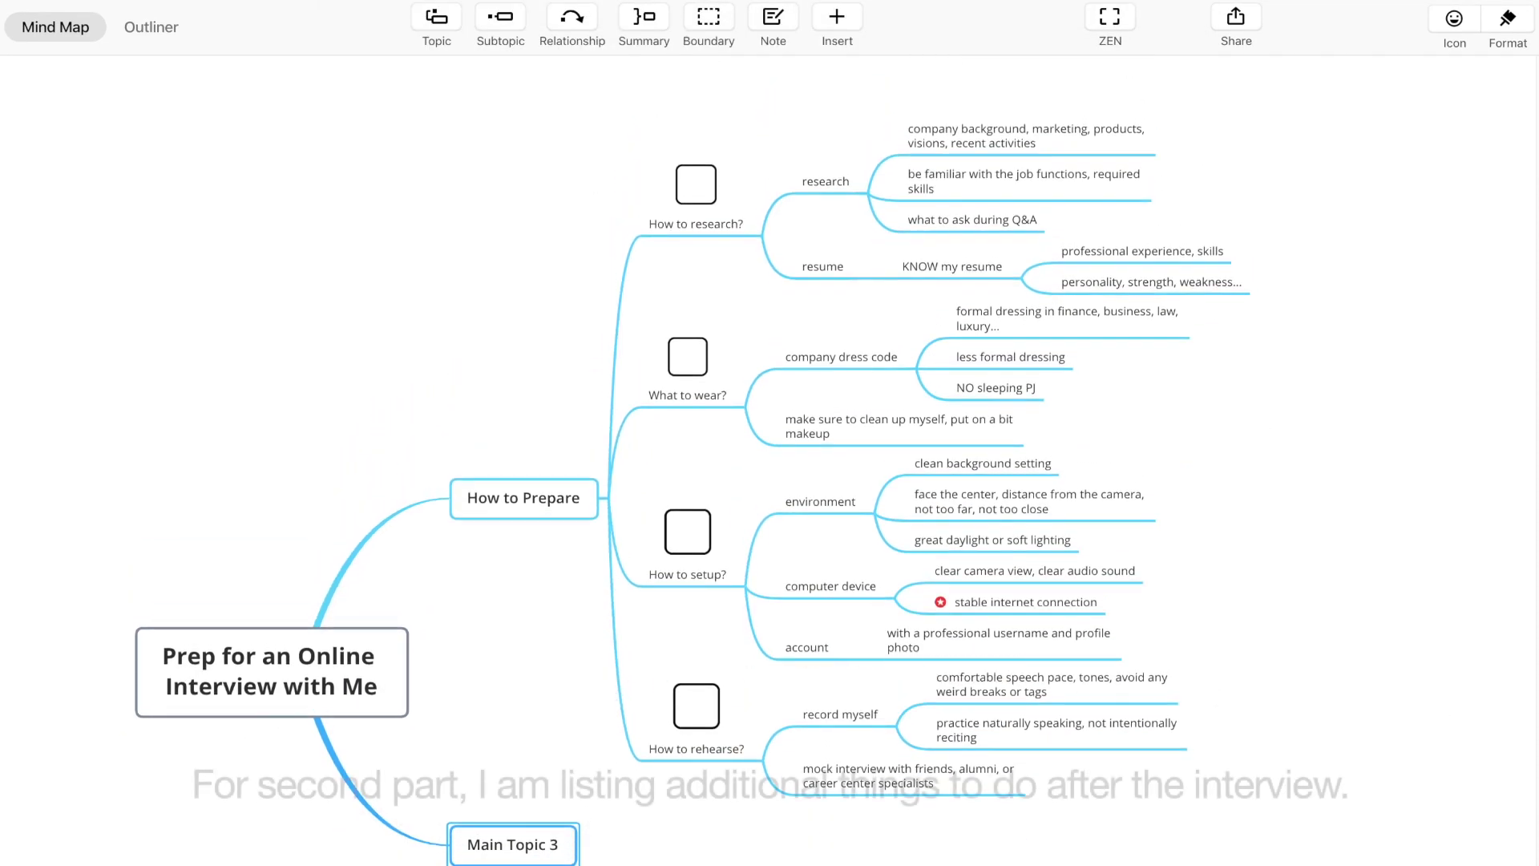
Rename Main Topic 3 to 'After the Interview' and add 'Keep in touch' with a thank-you note.
{"action": "scroll", "coordinate": [769, 678], "scroll_direction": "up", "scroll_amount": 3}
{"action": "double_click", "coordinate": [535, 628]}
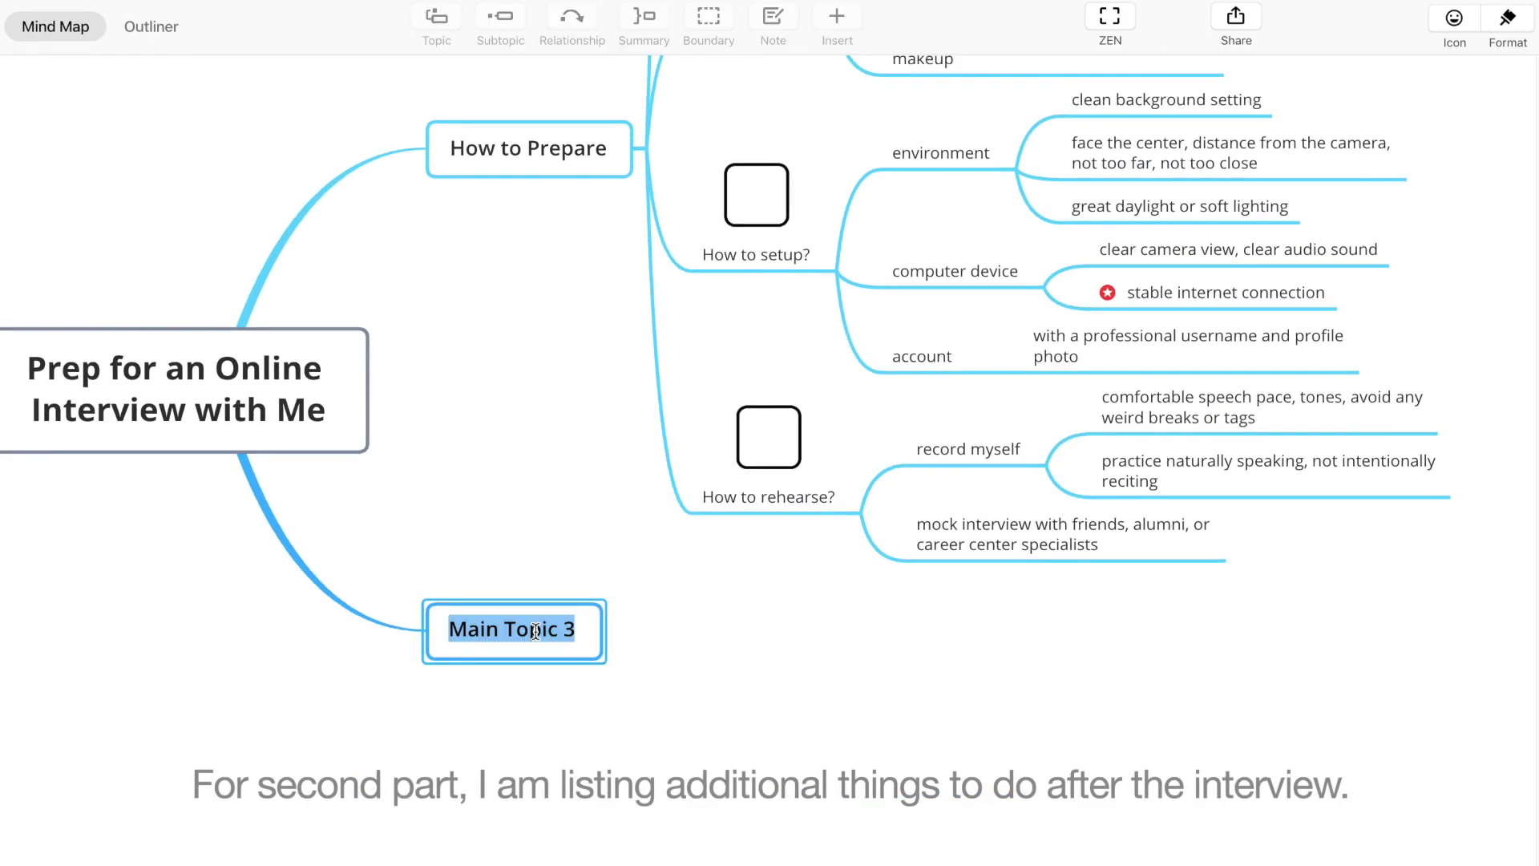
{"action": "type", "text": "After the "}
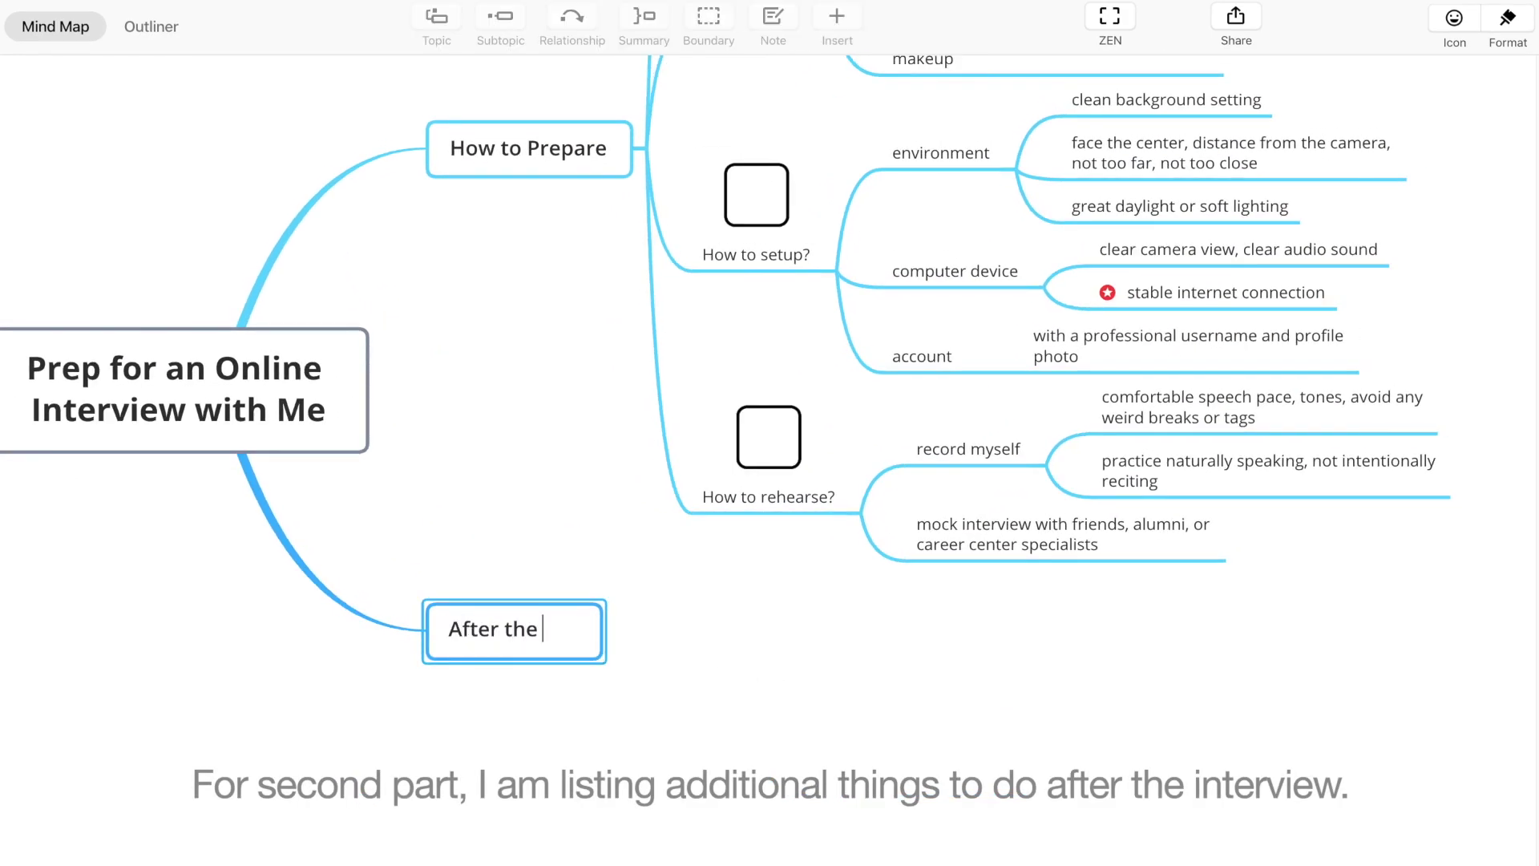
{"action": "type", "text": "Interview"}
{"action": "key", "text": "Tab"}
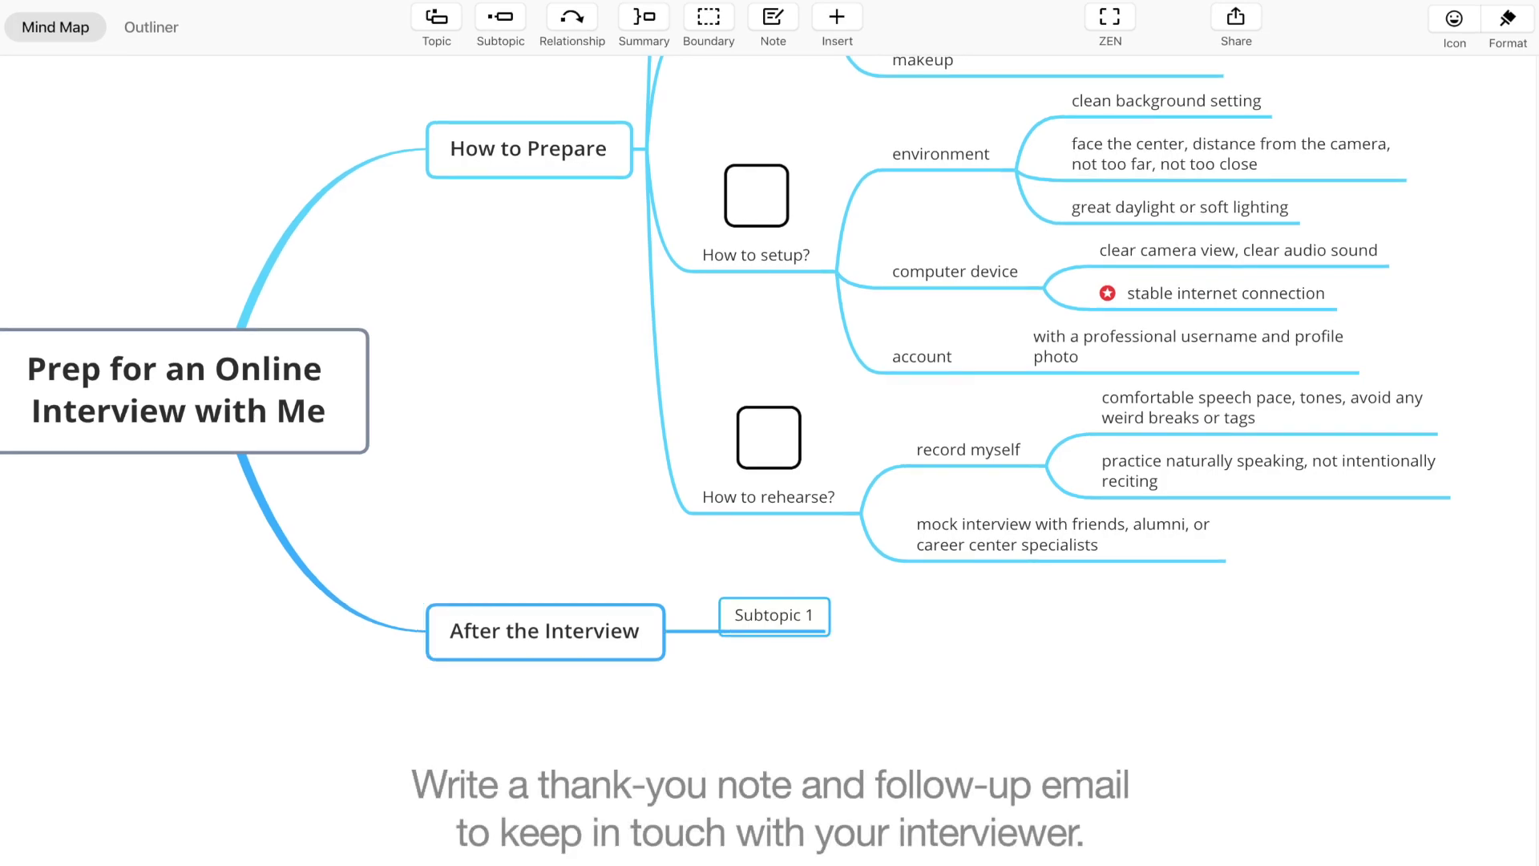
{"action": "type", "text": "Keep in touch"}
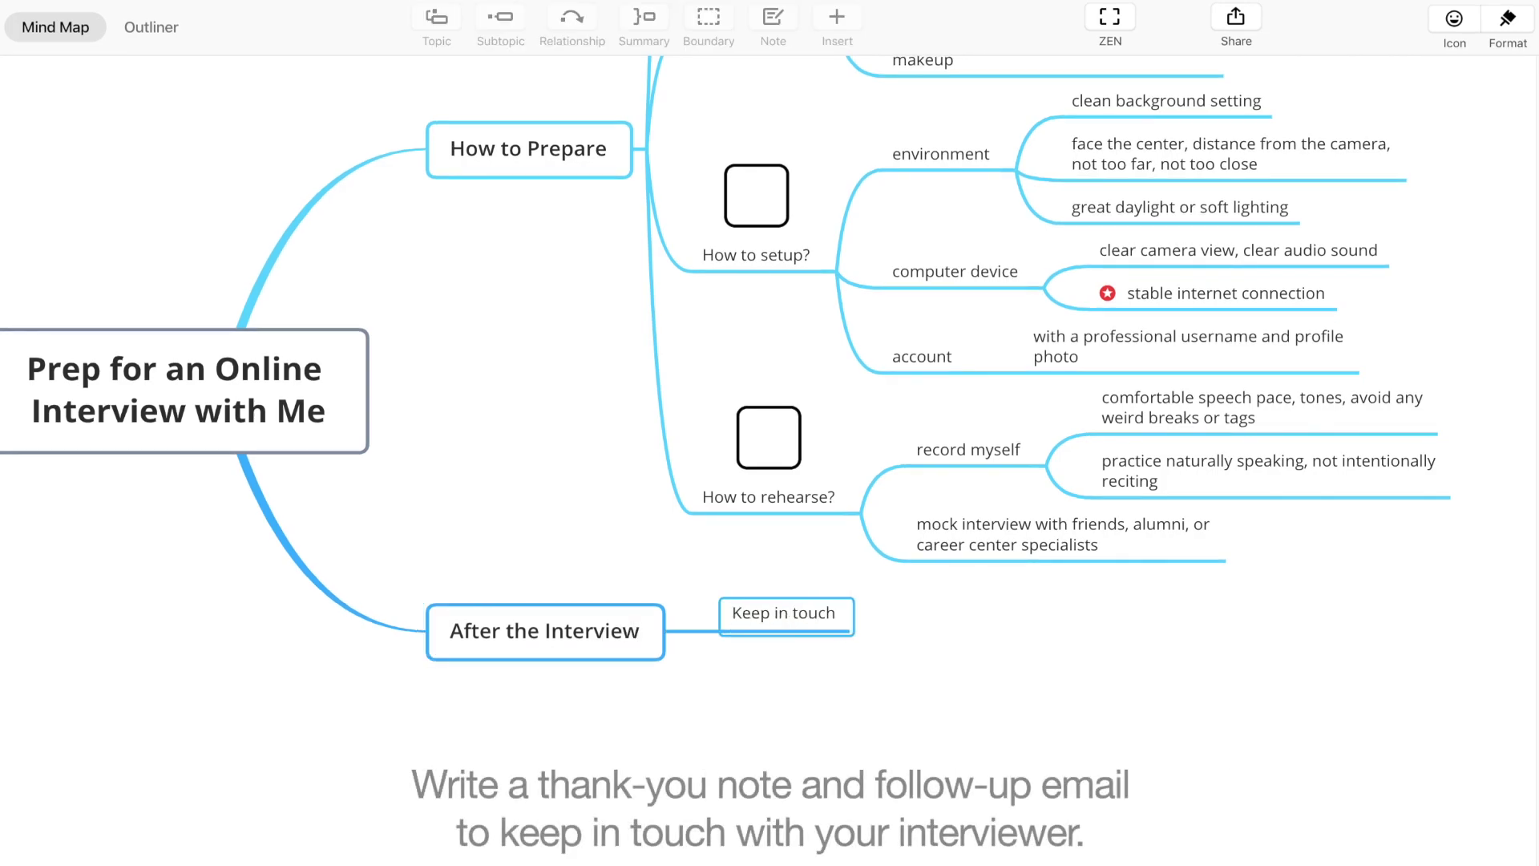
{"action": "key", "text": "Tab"}
{"action": "type", "text": "a thank-"}
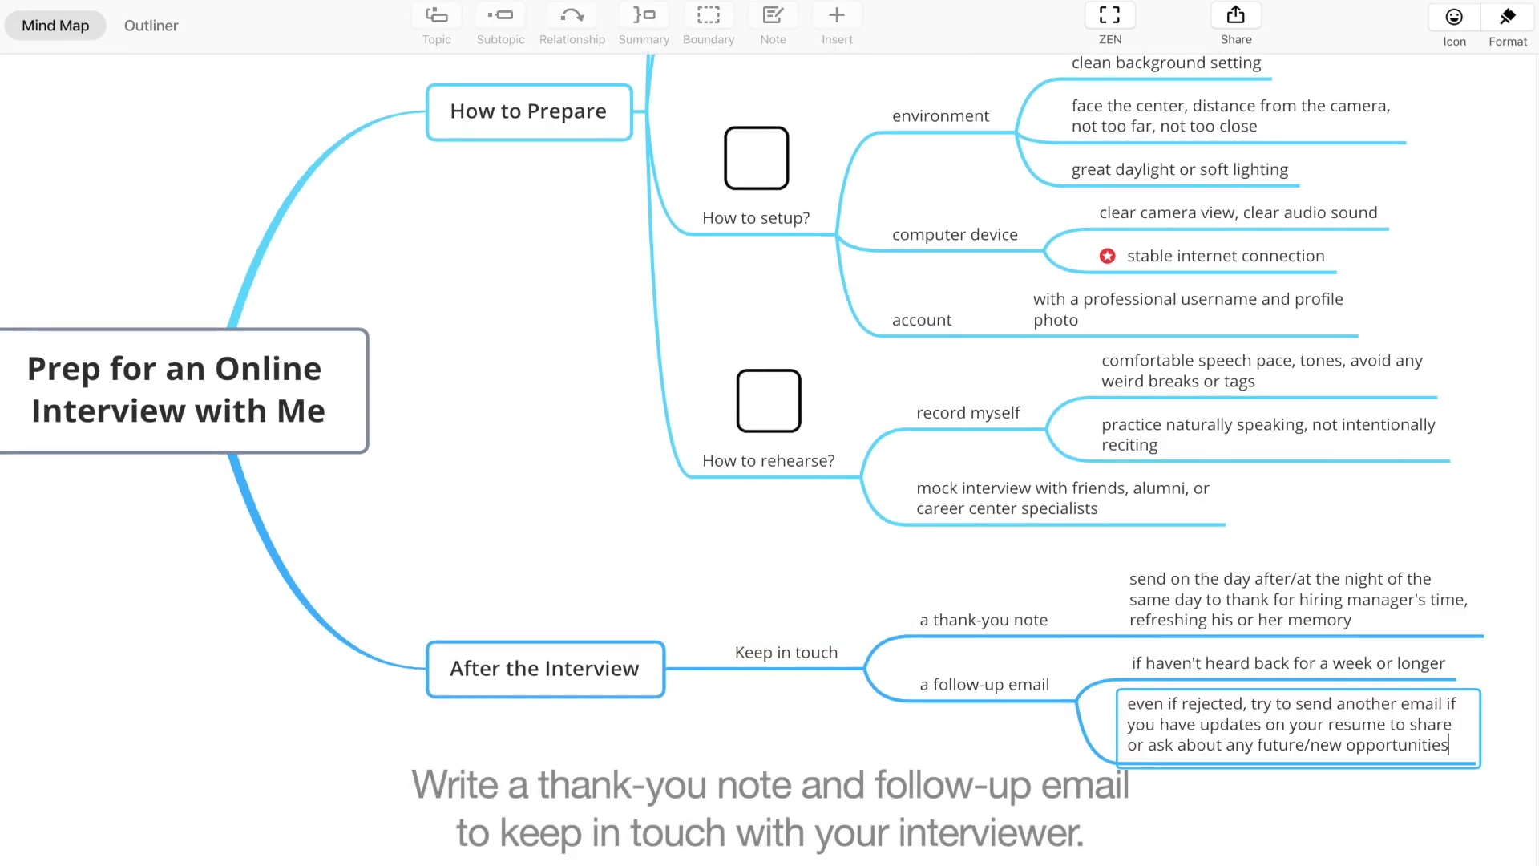
Add 'Self-reflection' with 'summarize the interview questions, save for future practice'.
{"action": "left_click", "coordinate": [813, 663]}
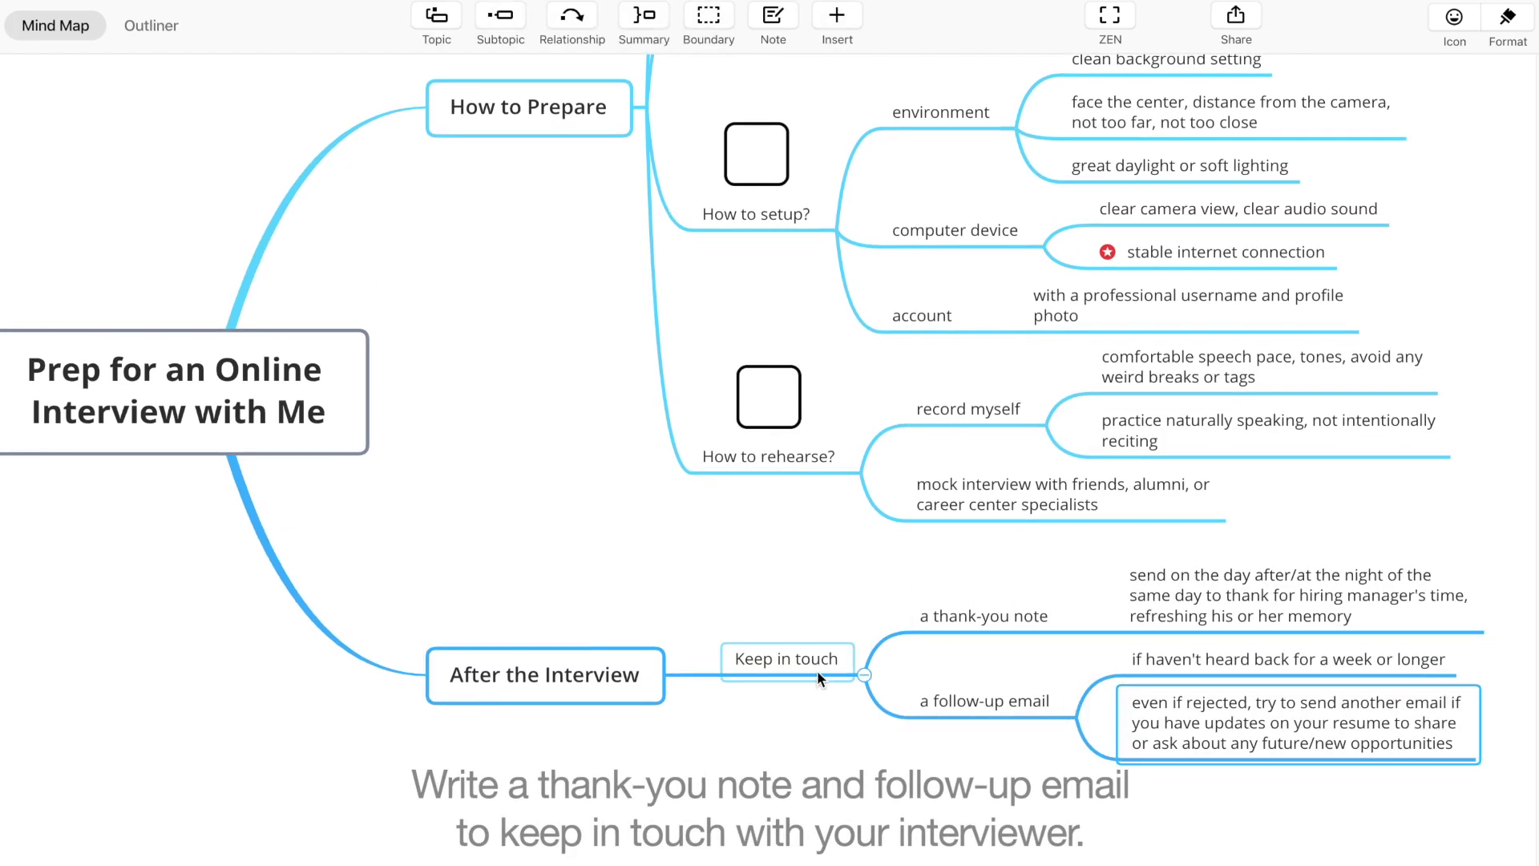
{"action": "key", "text": "Return"}
{"action": "type", "text": "Self-reflection"}
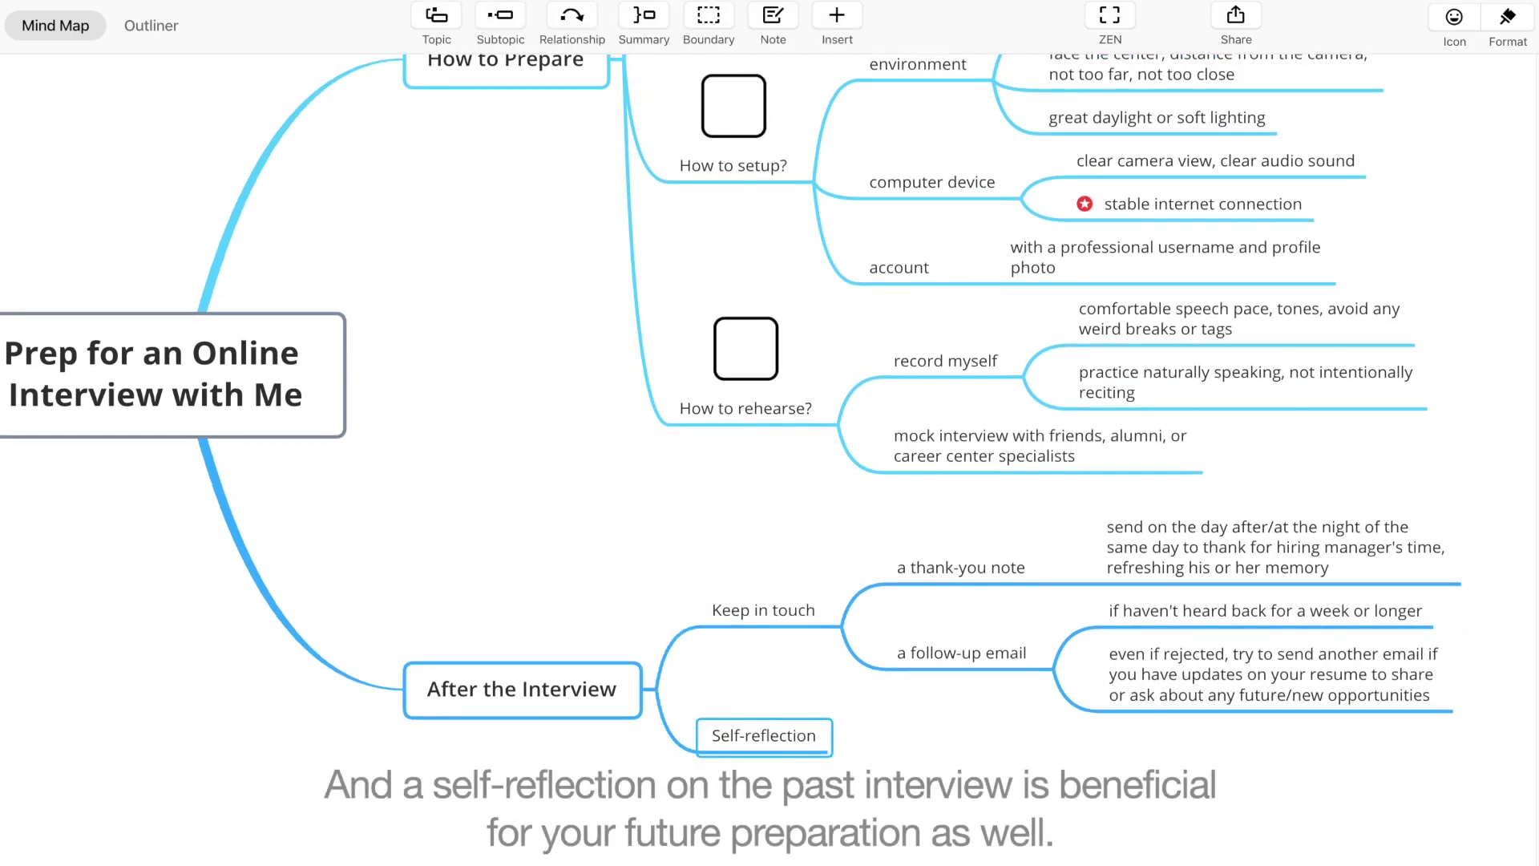
{"action": "key", "text": "Tab"}
{"action": "type", "text": "summarize the interview questions"}
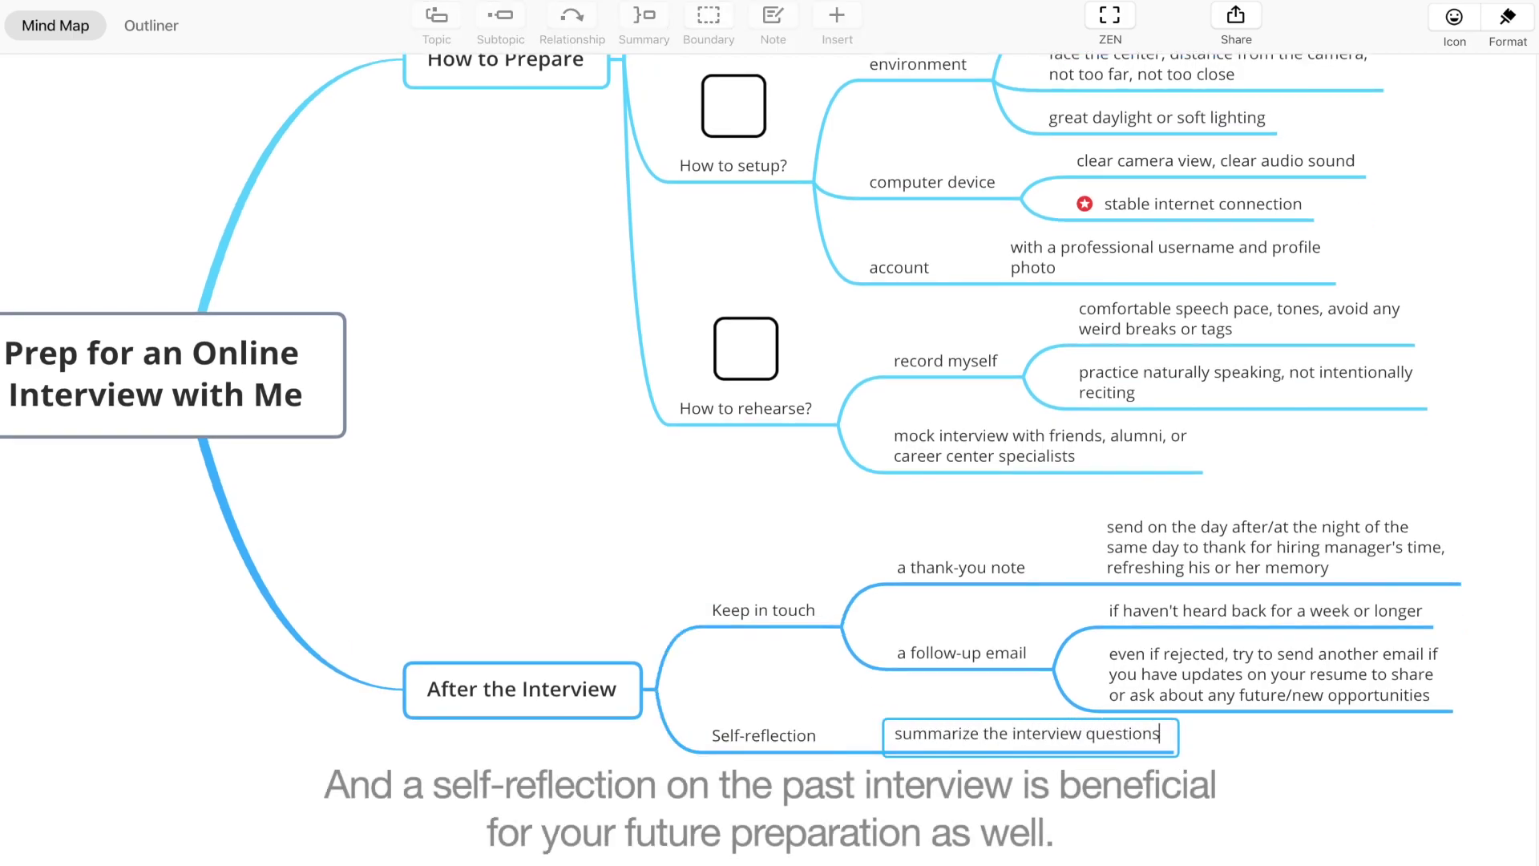
{"action": "type", "text": ", save for future practice"}
{"action": "key", "text": "Return"}
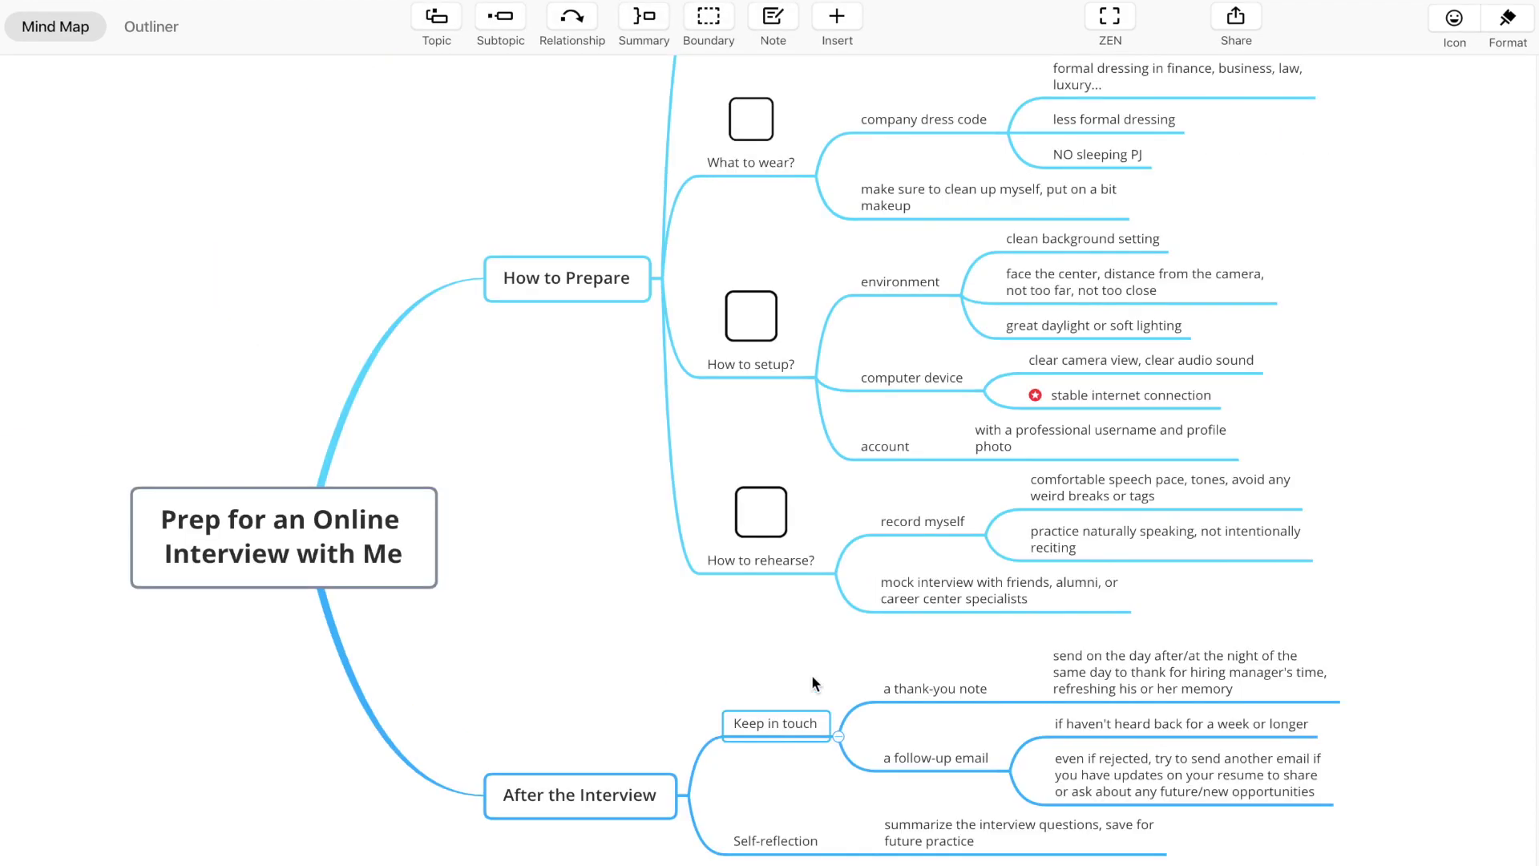
Add checkbox.png images to Keep in touch and Self-reflection.
{"action": "left_click", "coordinate": [837, 17]}
{"action": "left_click", "coordinate": [850, 195]}
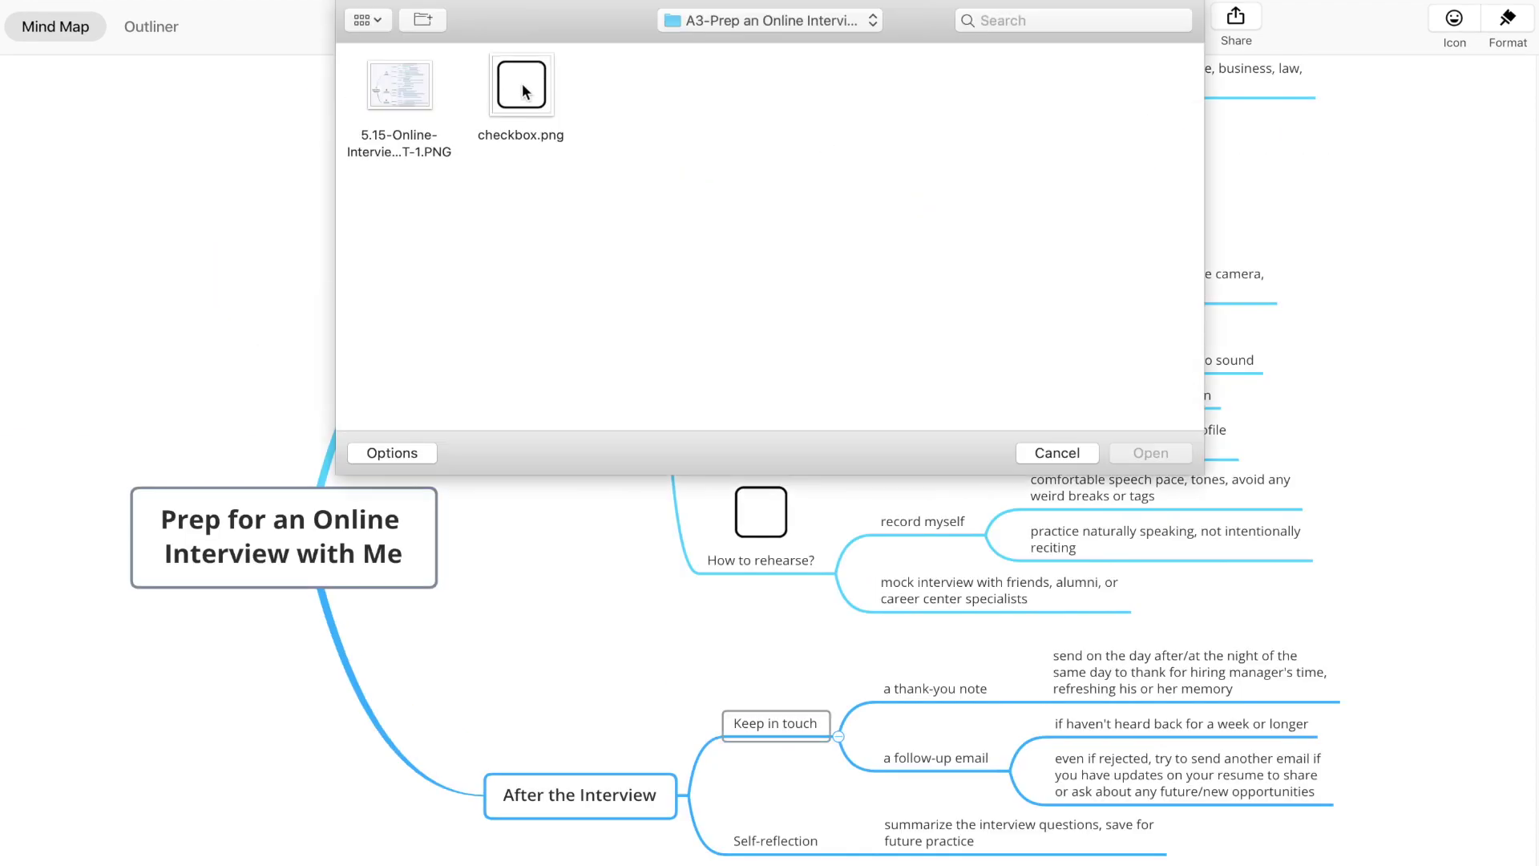
{"action": "double_click", "coordinate": [522, 91]}
{"action": "key", "text": "Down"}
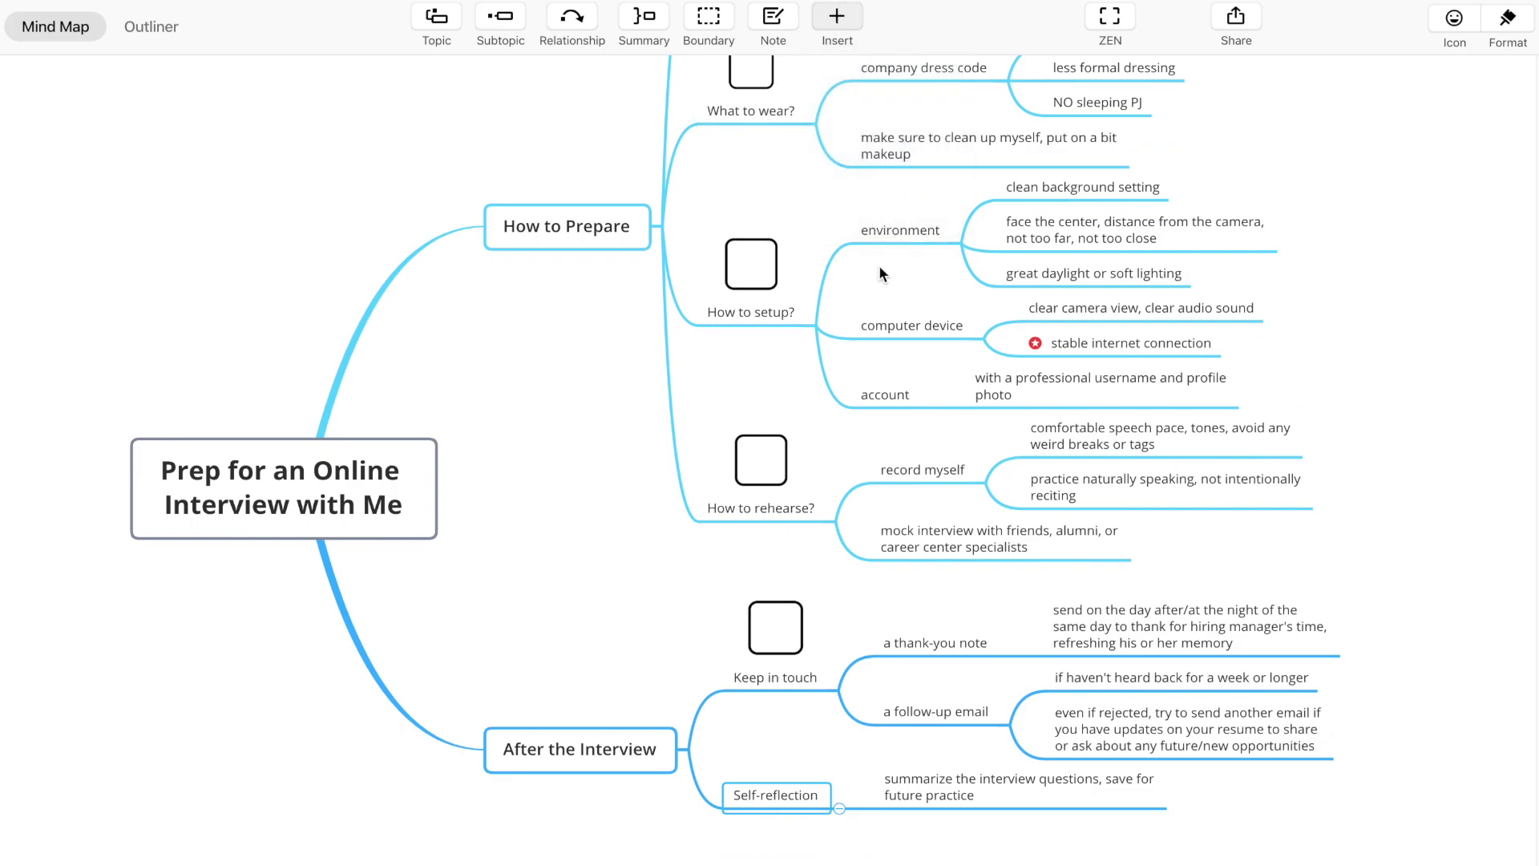
{"action": "key", "text": "ctrl+v"}
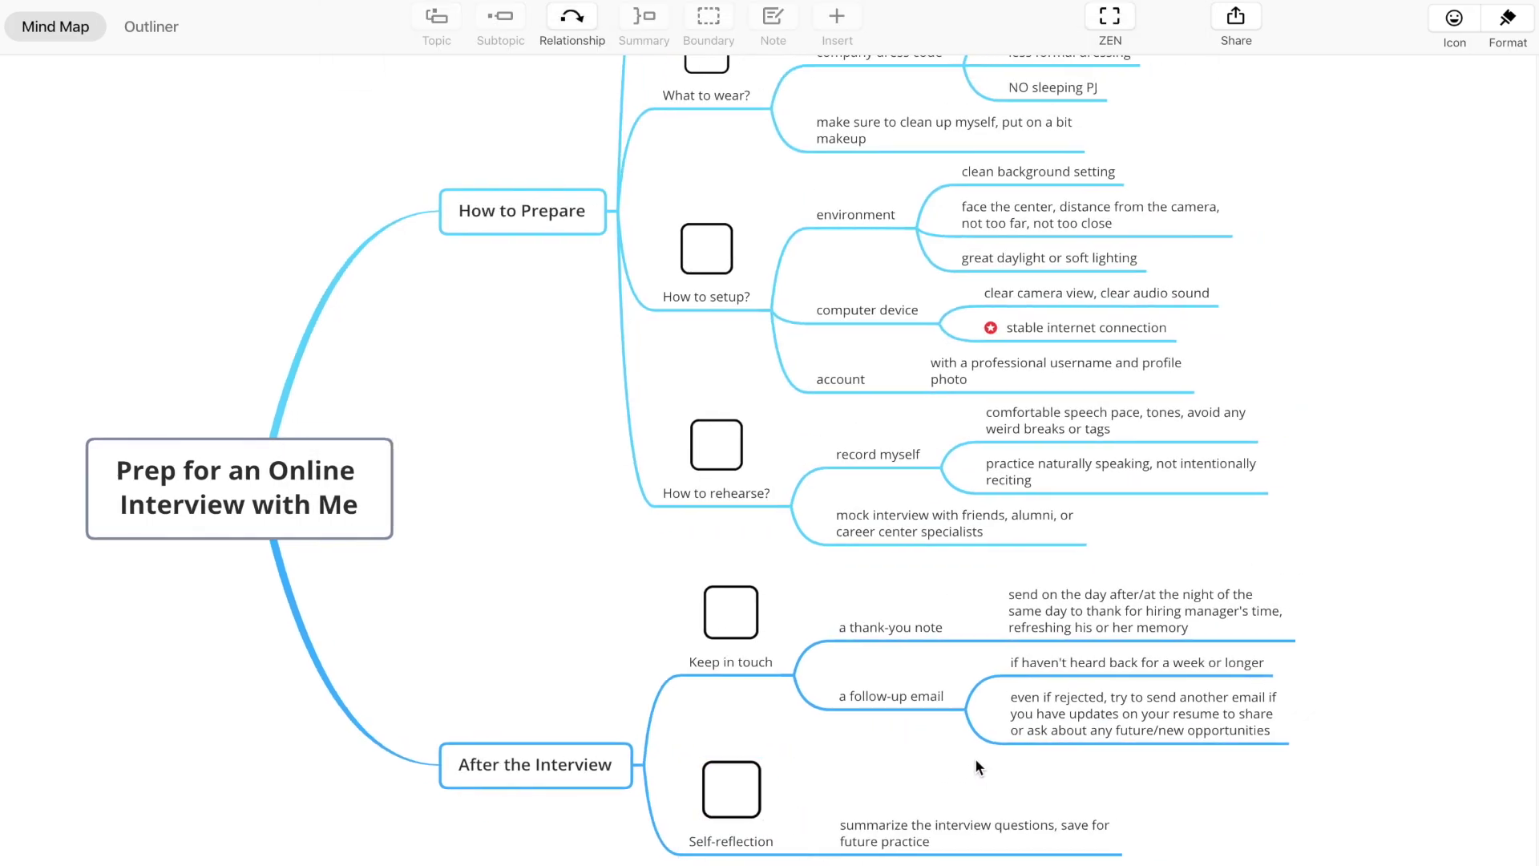
Wrap the thank-you and follow-up topics in a boundary titled 'expanding industry connections'.
{"action": "scroll", "coordinate": [974, 765], "scroll_direction": "down", "scroll_amount": 3}
{"action": "left_click_drag", "start_coordinate": [1139, 825], "coordinate": [850, 709]}
{"action": "left_click", "coordinate": [709, 18]}
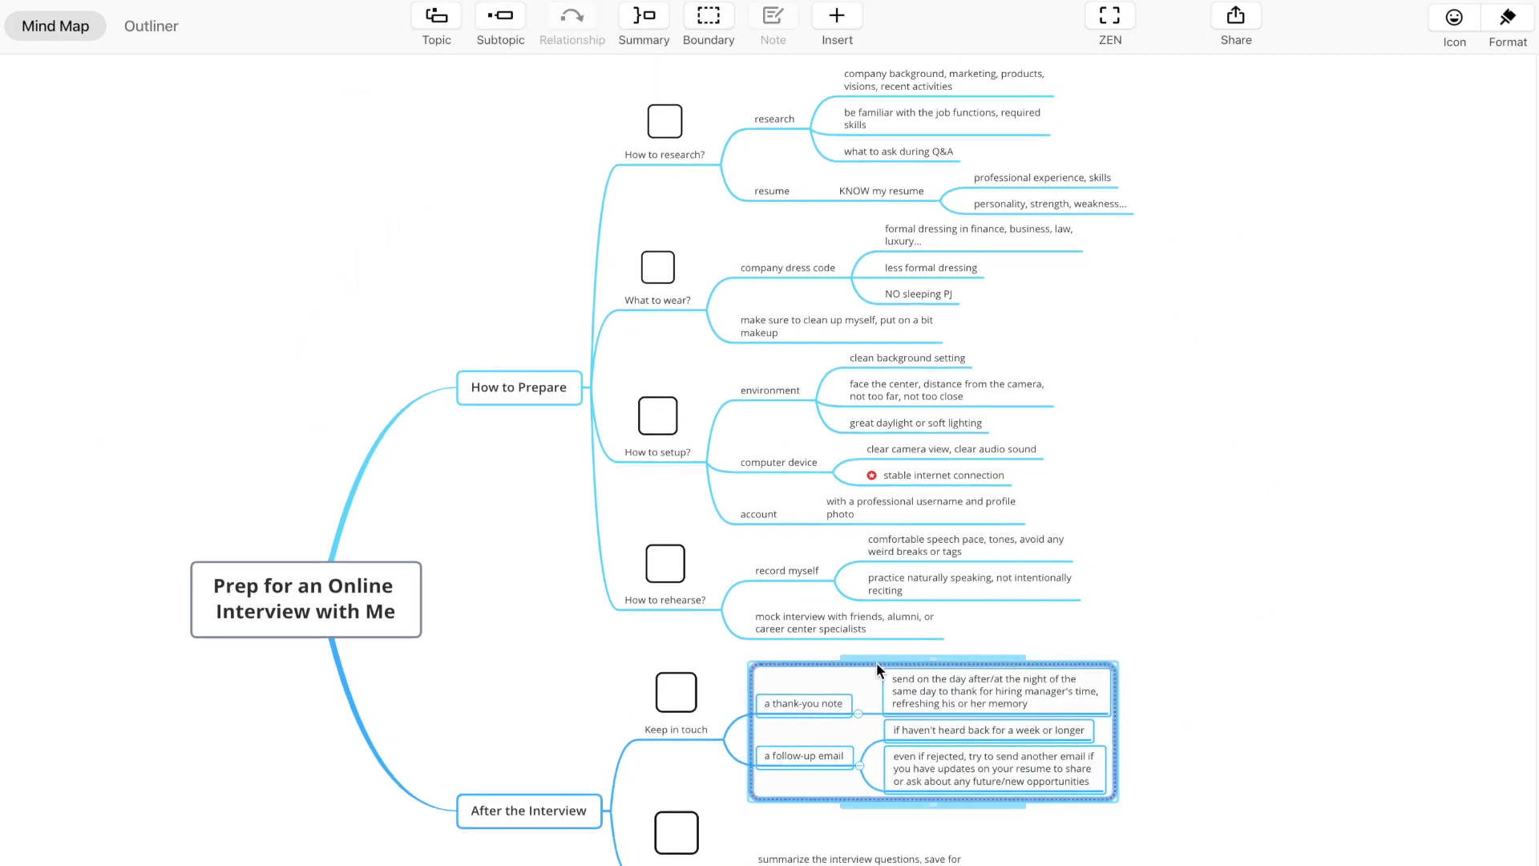
{"action": "double_click", "coordinate": [877, 663]}
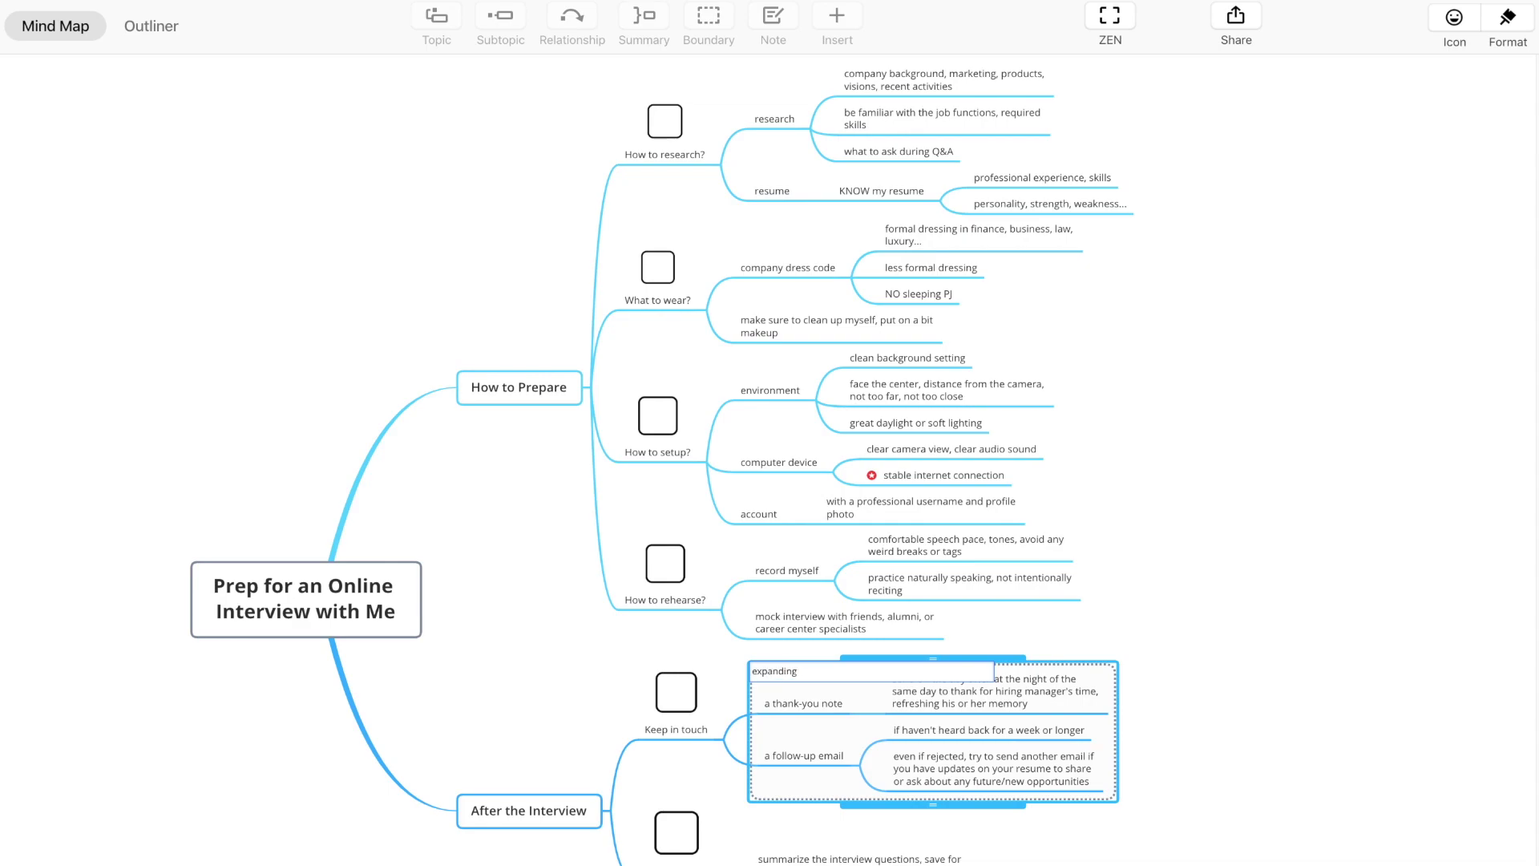
{"action": "type", "text": "expanding industry connections"}
{"action": "key", "text": "Return"}
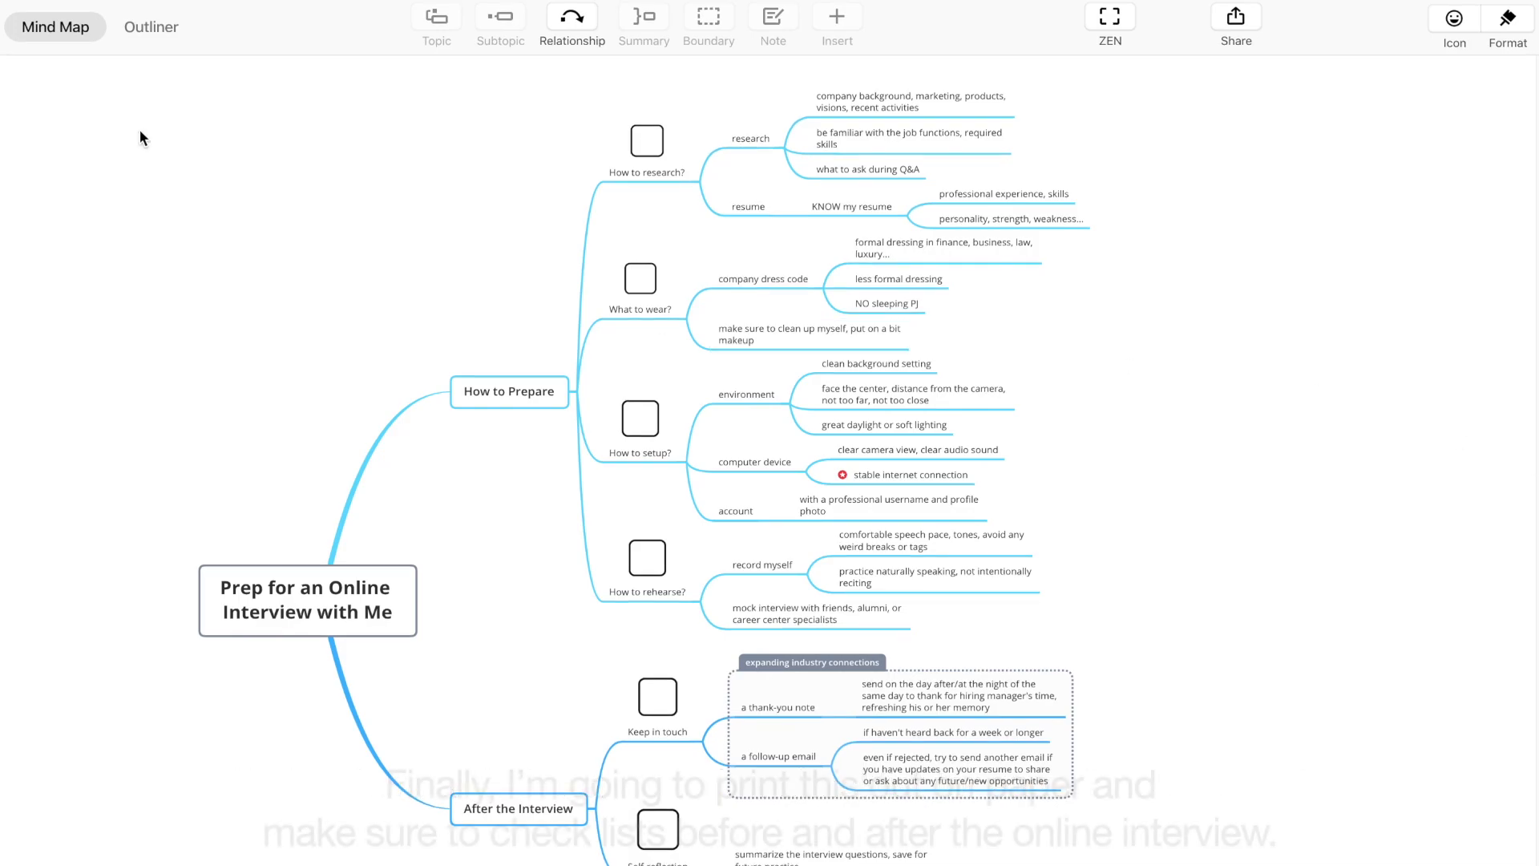
Print the current map on A4 with Fit Page from File > Print.
{"action": "left_click", "coordinate": [124, 9]}
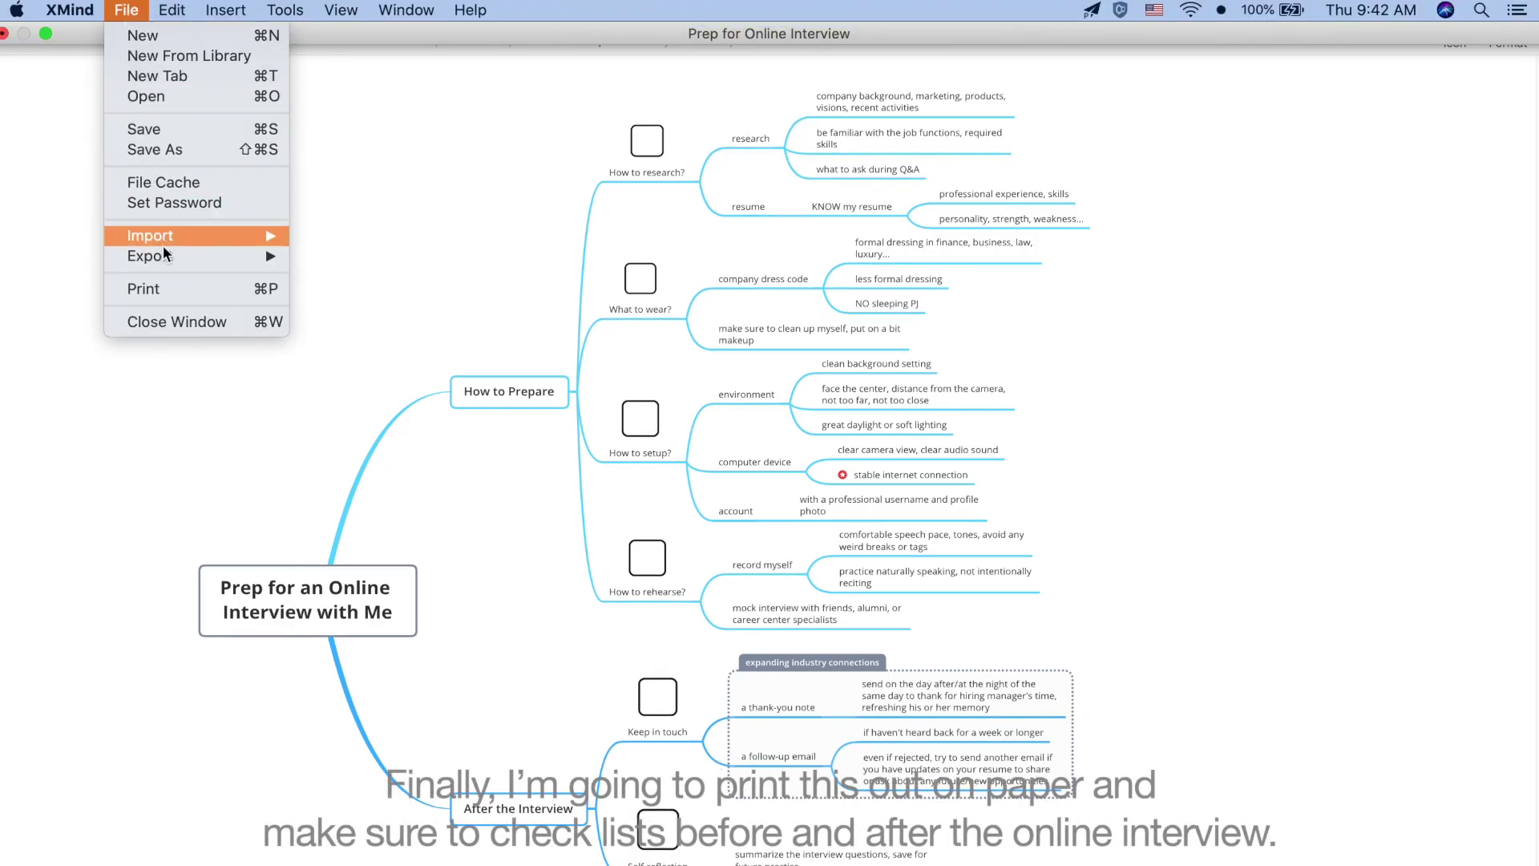
{"action": "left_click", "coordinate": [171, 290]}
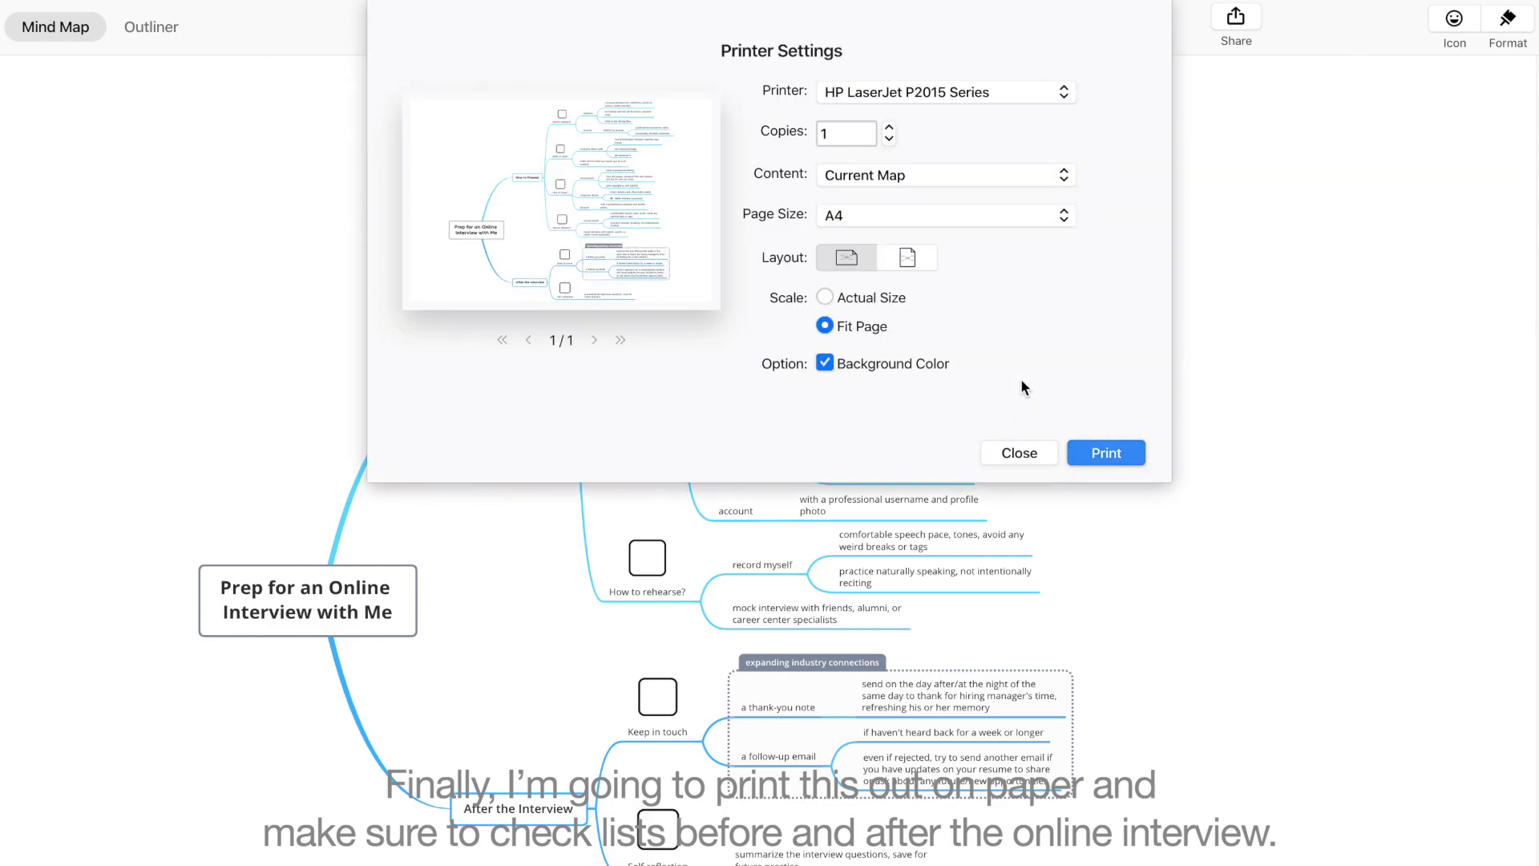
{"action": "left_click", "coordinate": [1104, 454]}
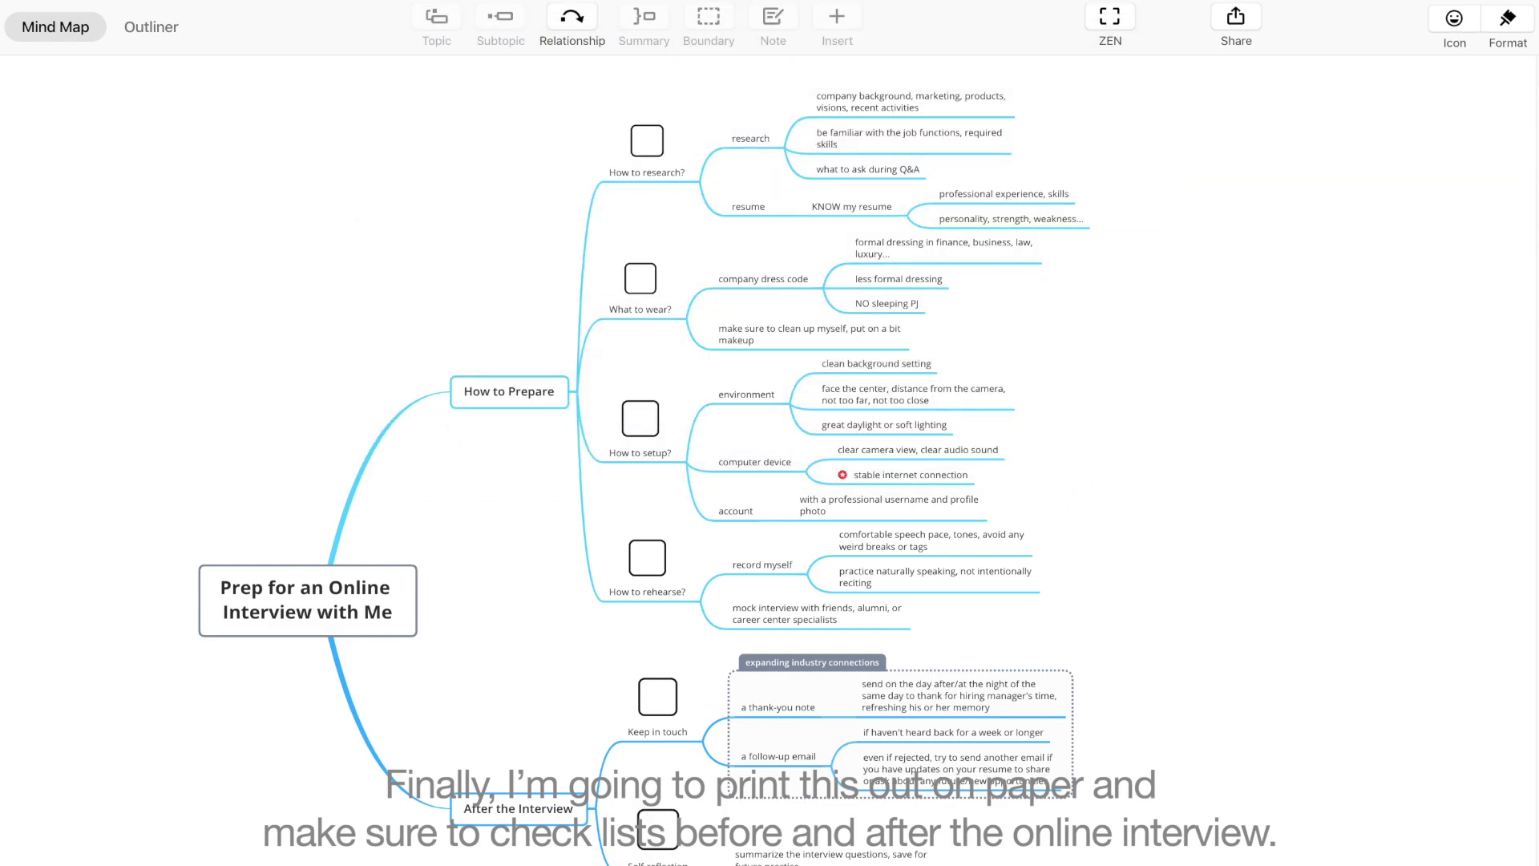